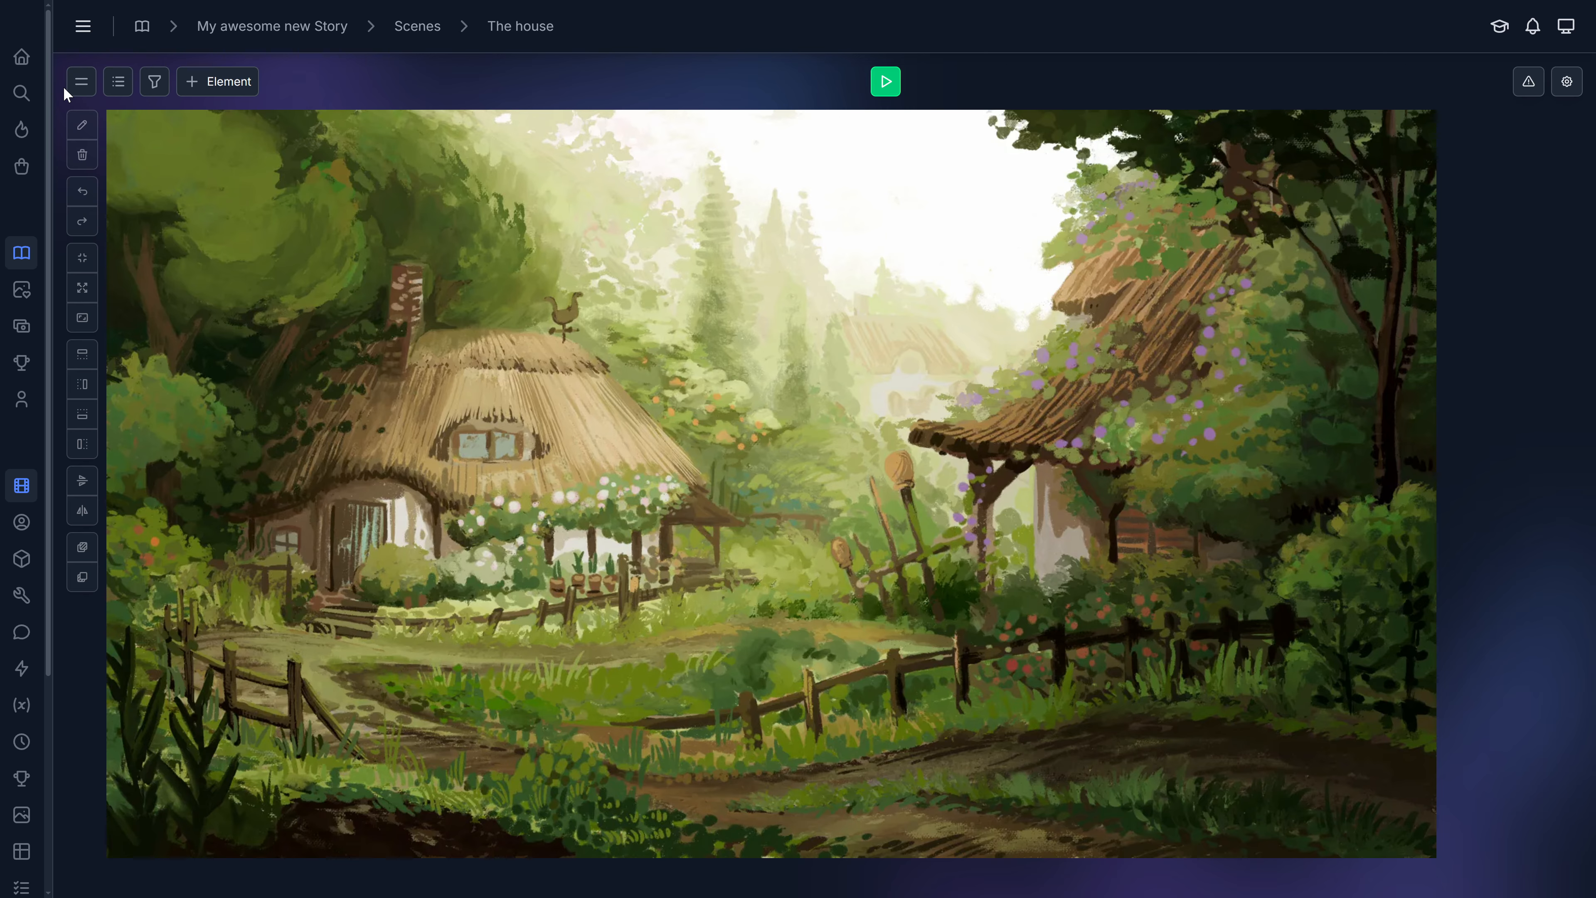
Open the element list, the element type filter and the add-element menu to see what they offer.
{"action": "left_click", "coordinate": [118, 88]}
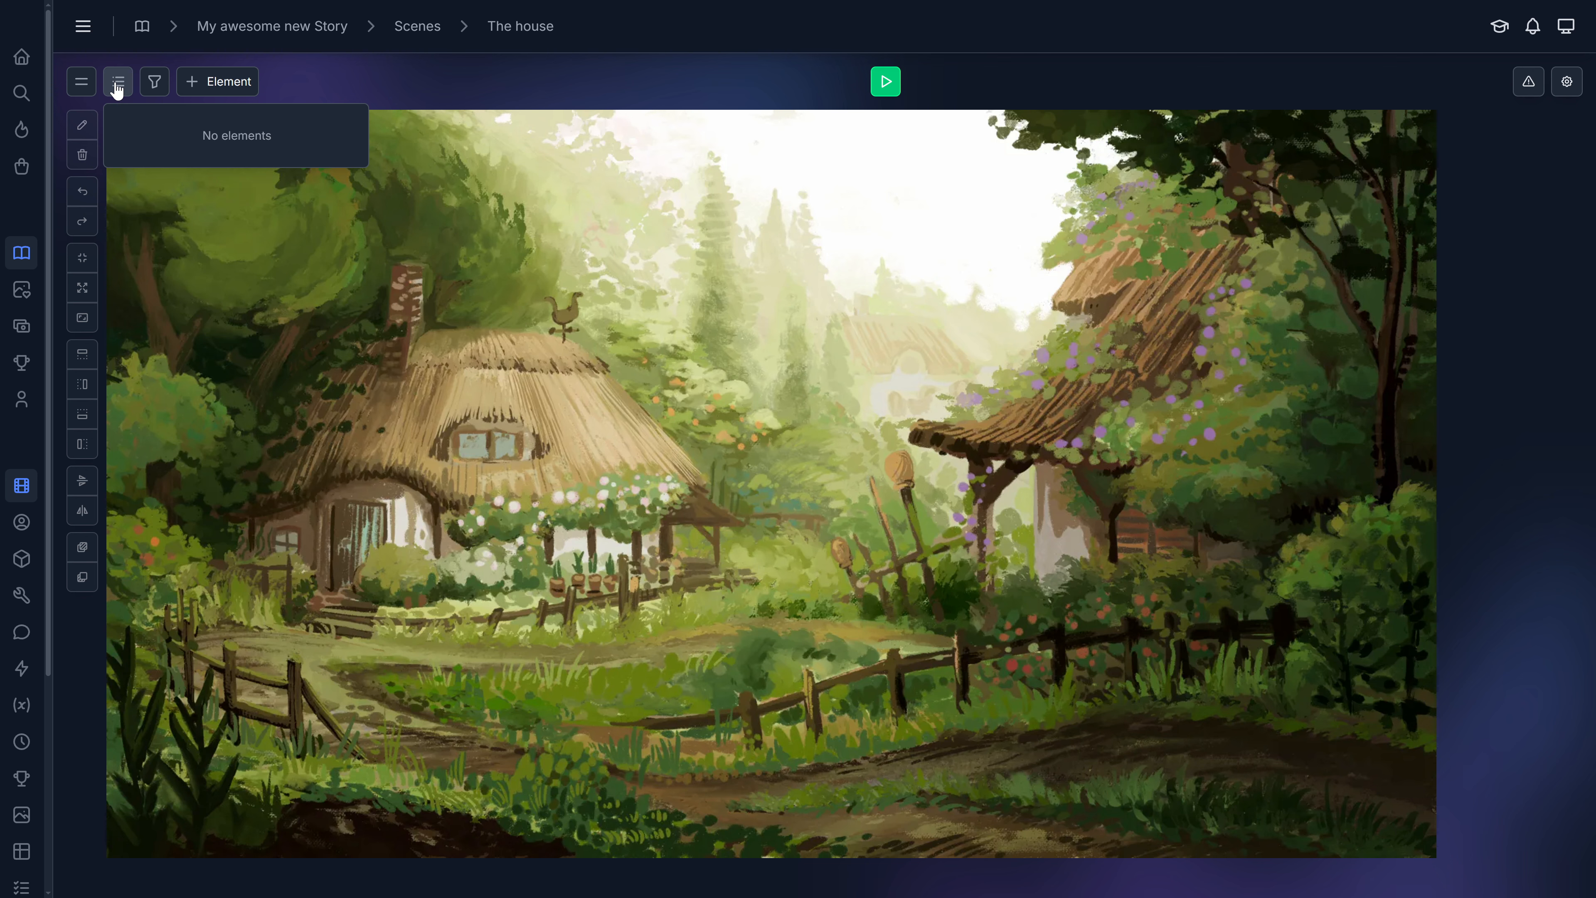
{"action": "left_click", "coordinate": [153, 84]}
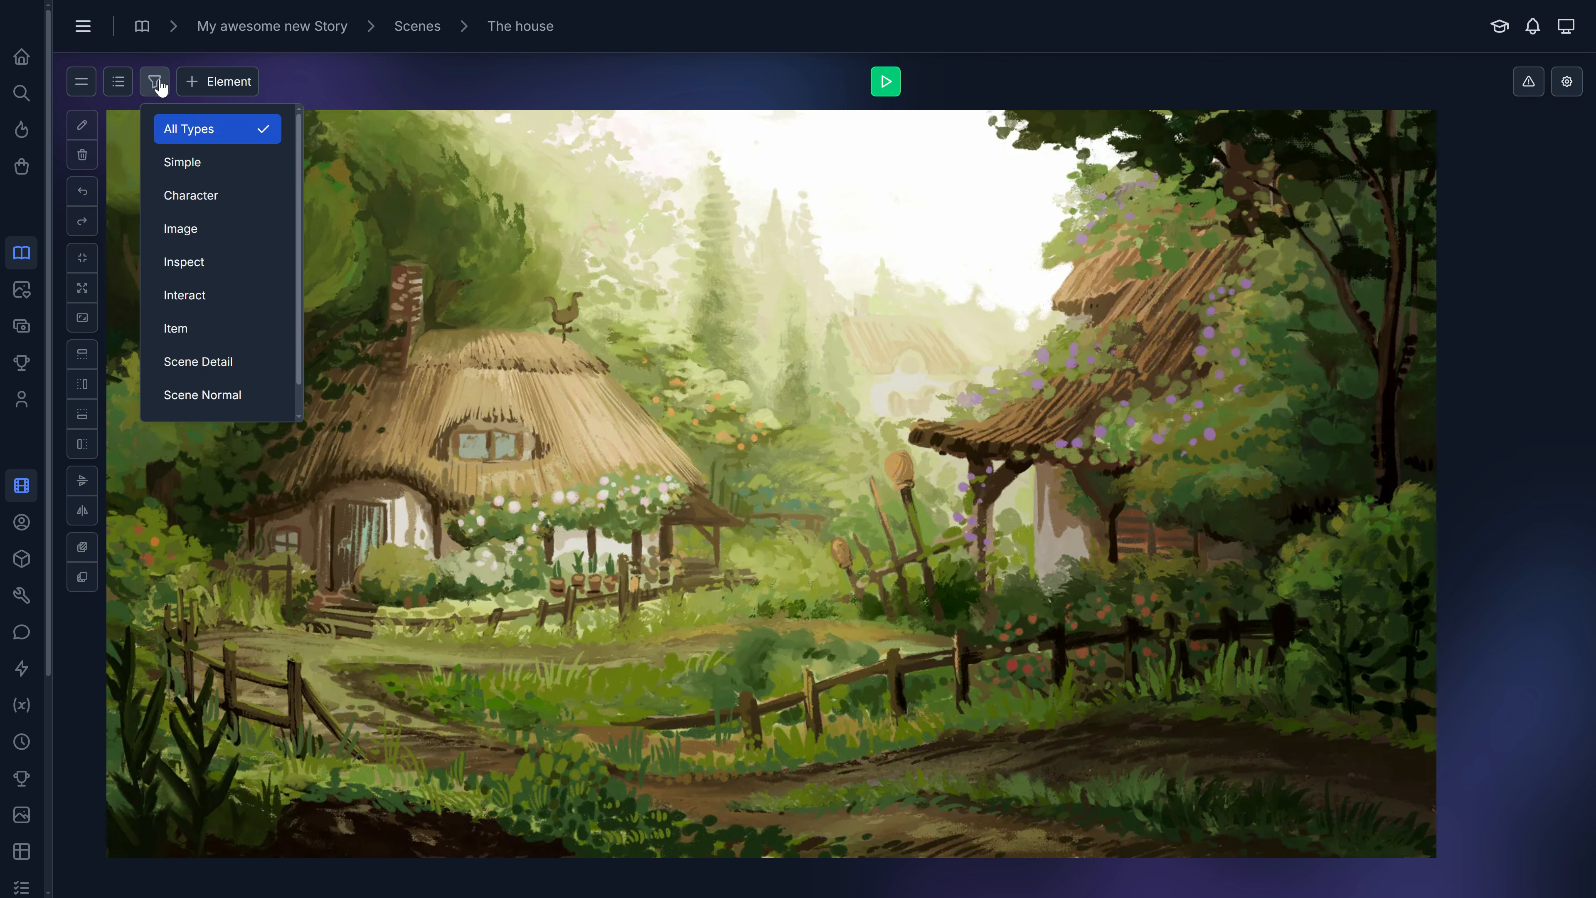
{"action": "left_click", "coordinate": [159, 86]}
{"action": "left_click", "coordinate": [221, 83]}
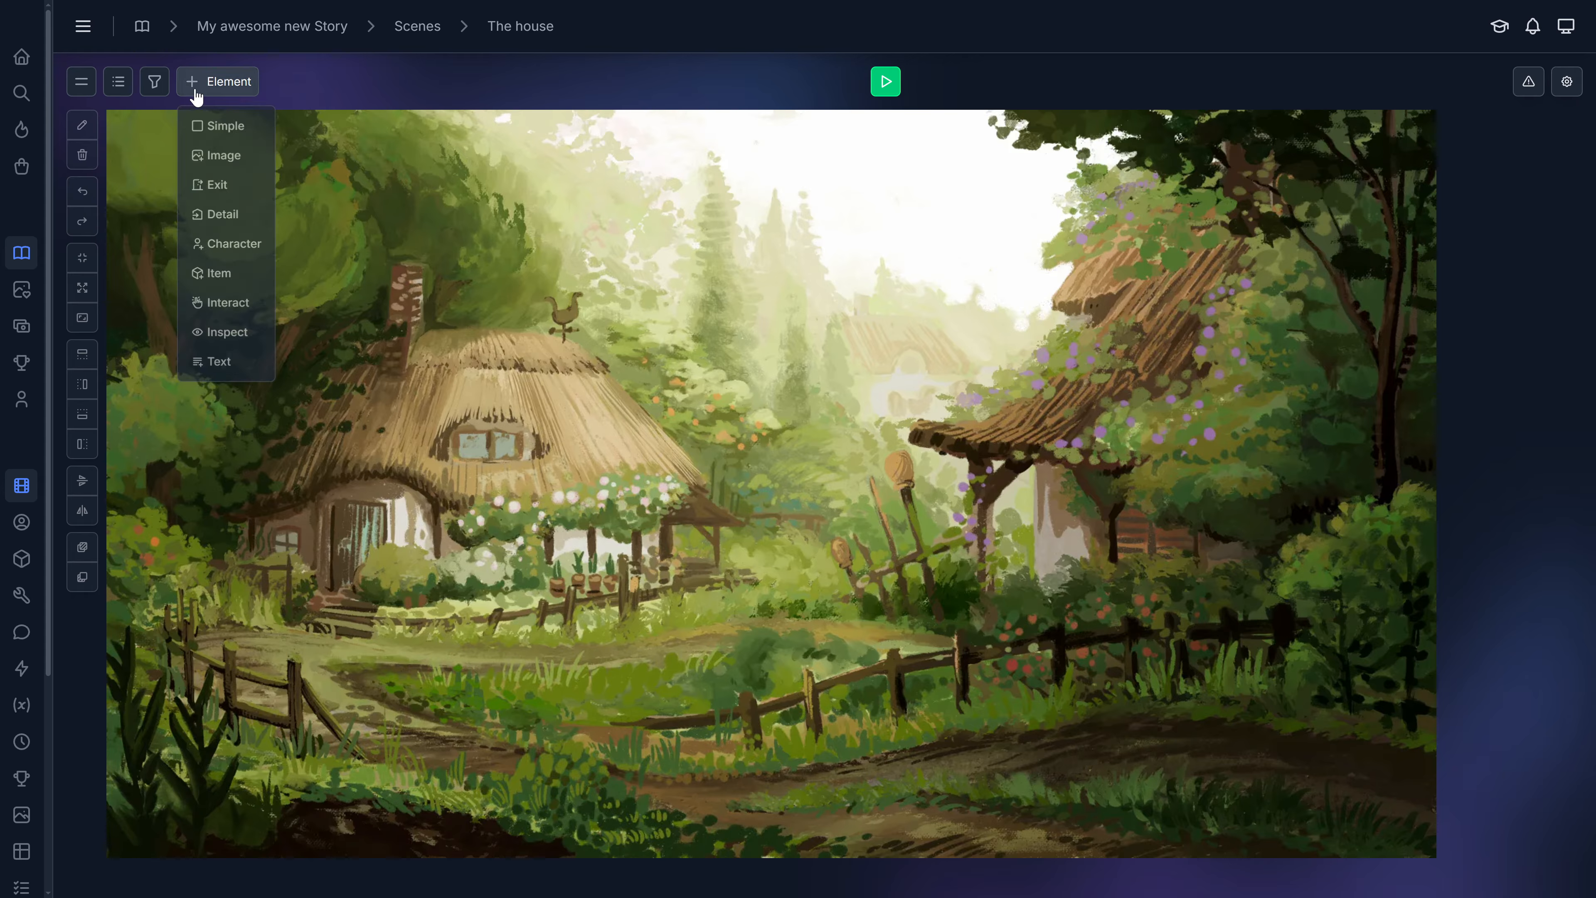
{"action": "left_click", "coordinate": [231, 90]}
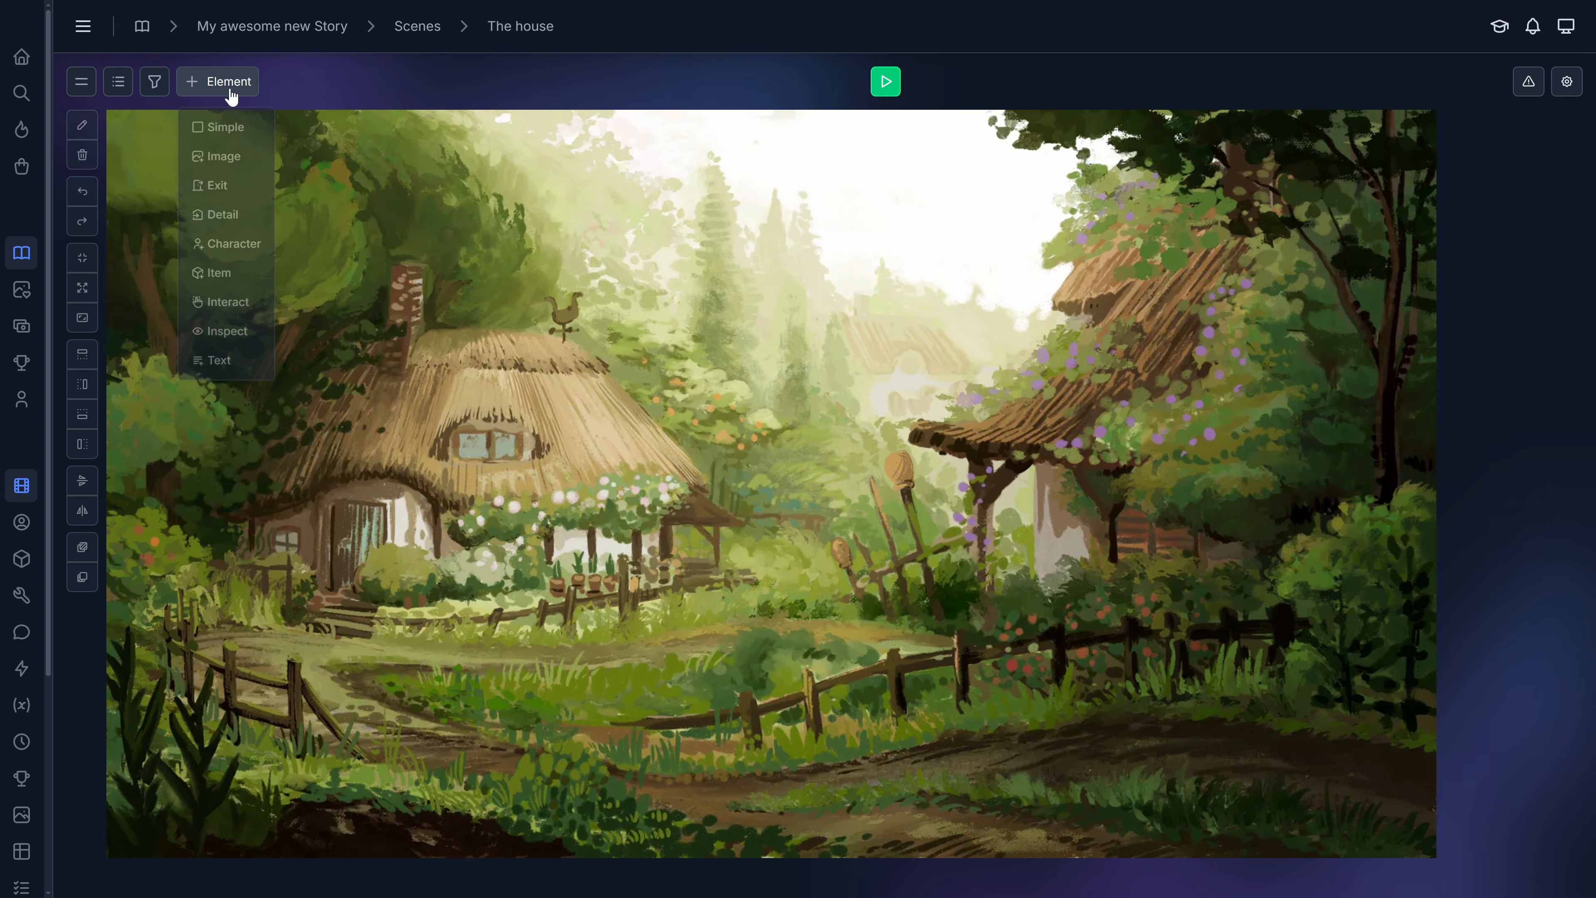
Review the scene checks and the scene's settings panel, then close them.
{"action": "left_click", "coordinate": [1528, 88]}
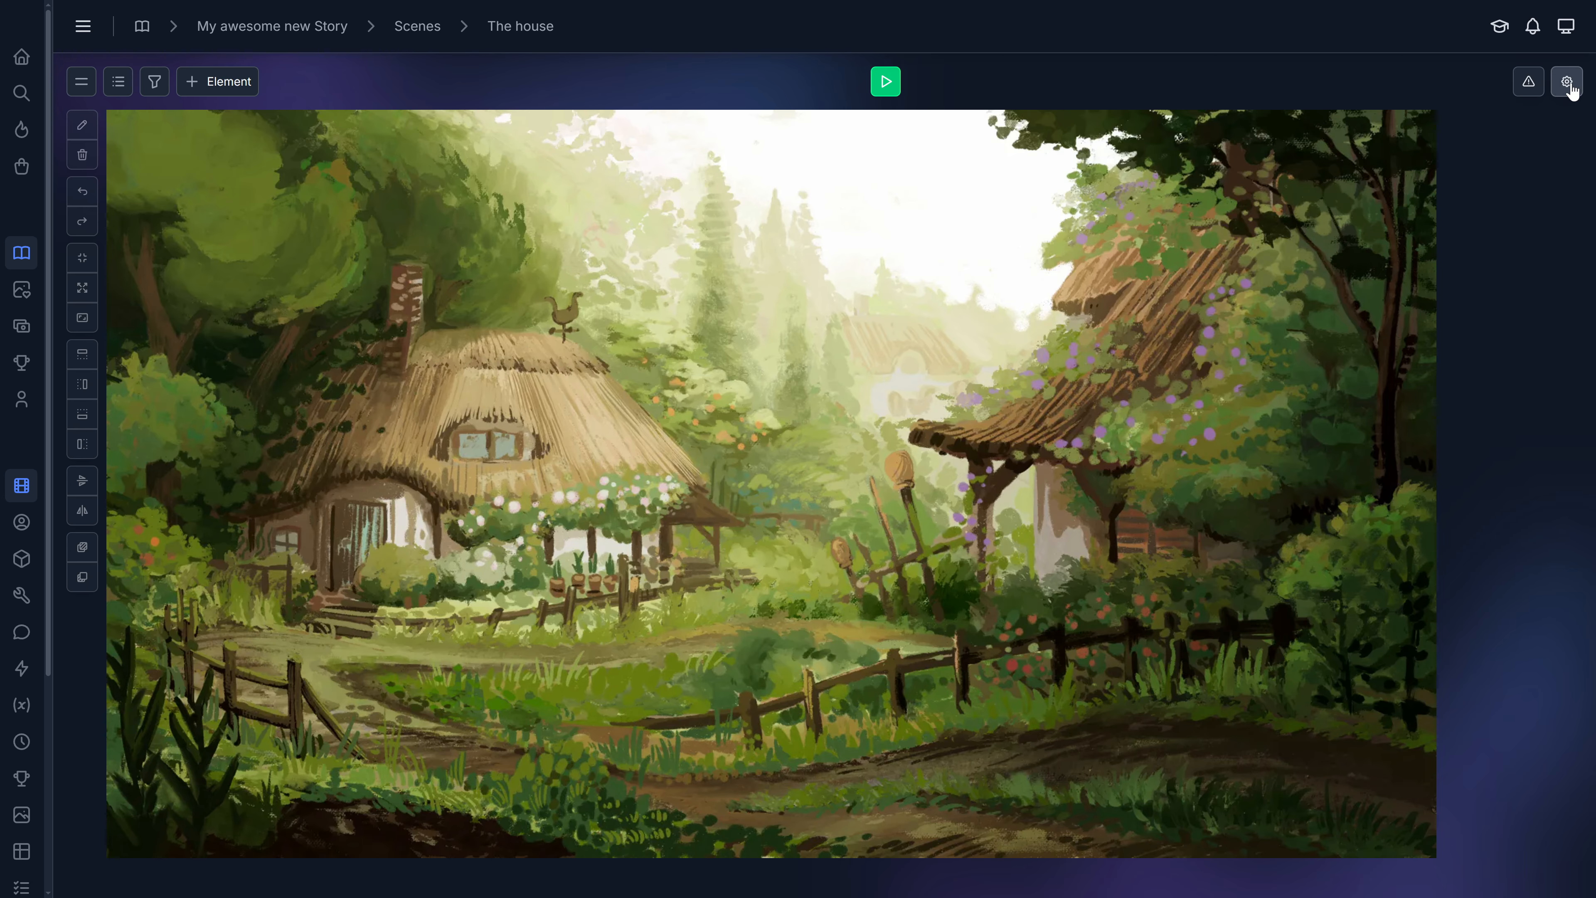
{"action": "left_click", "coordinate": [1570, 88]}
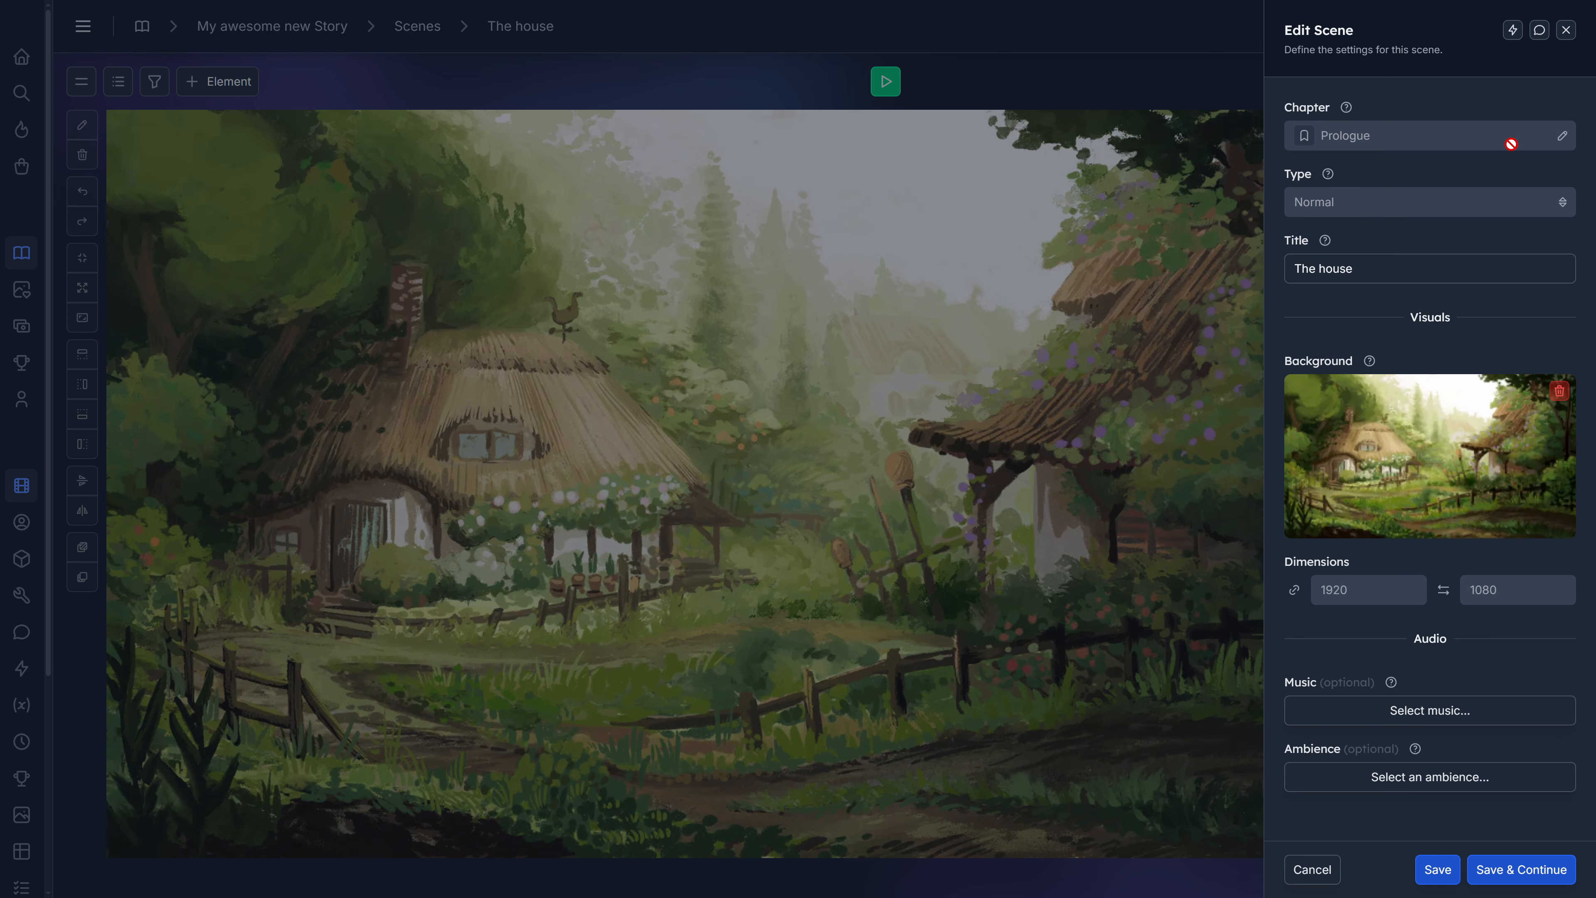
{"action": "left_click", "coordinate": [1566, 31]}
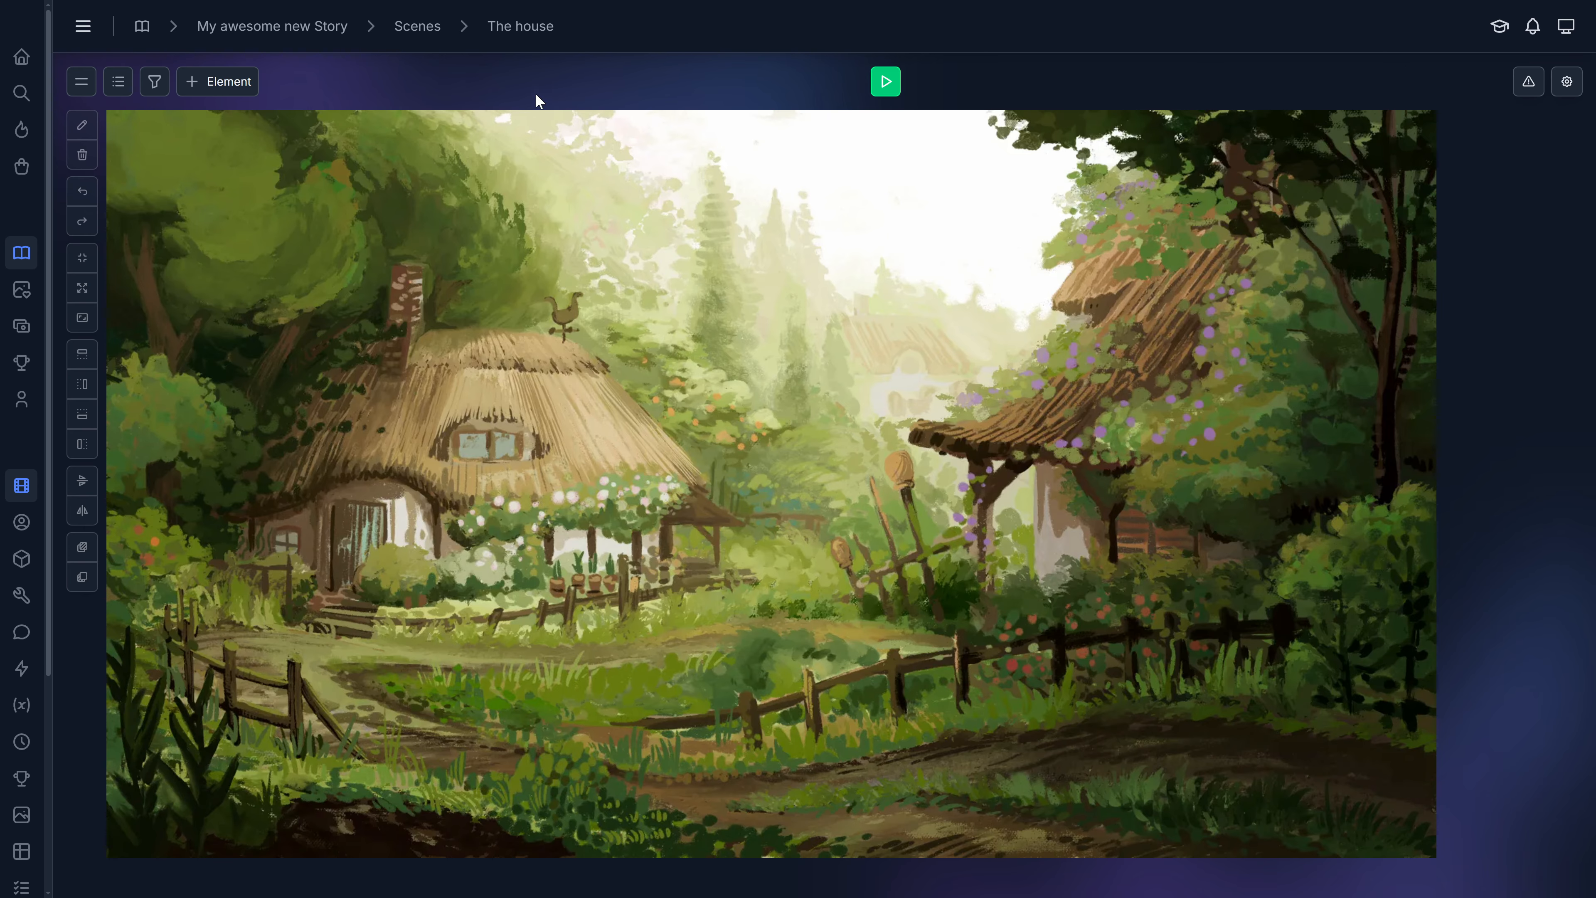
Add a Simple element to the scene and move, resize and rotate it on the canvas.
{"action": "left_click", "coordinate": [227, 83]}
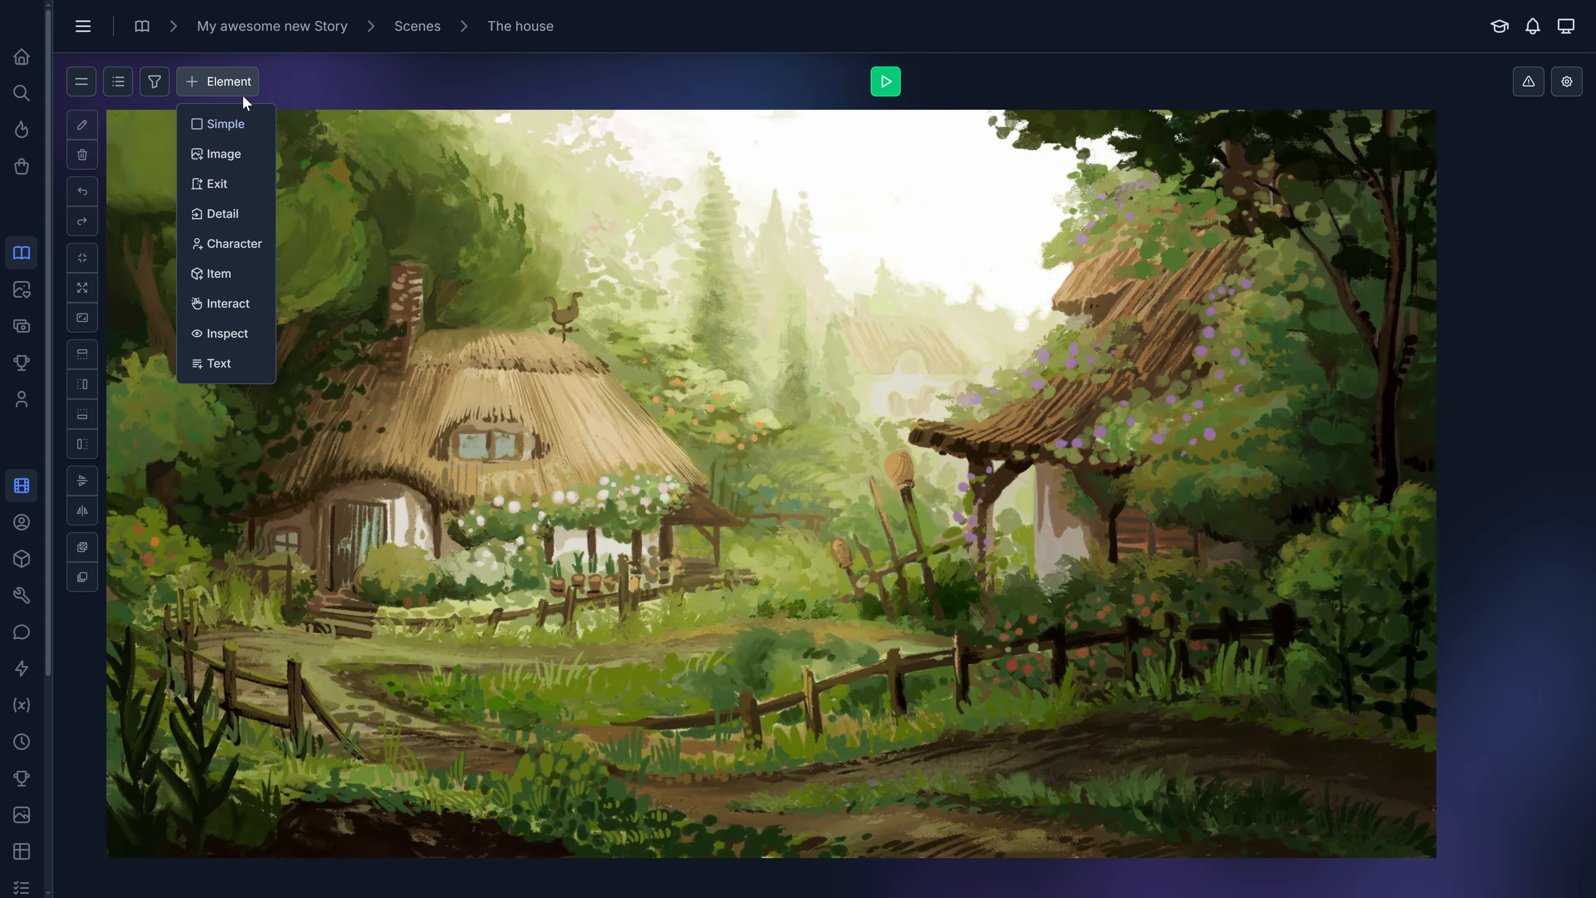
{"action": "left_click", "coordinate": [228, 129]}
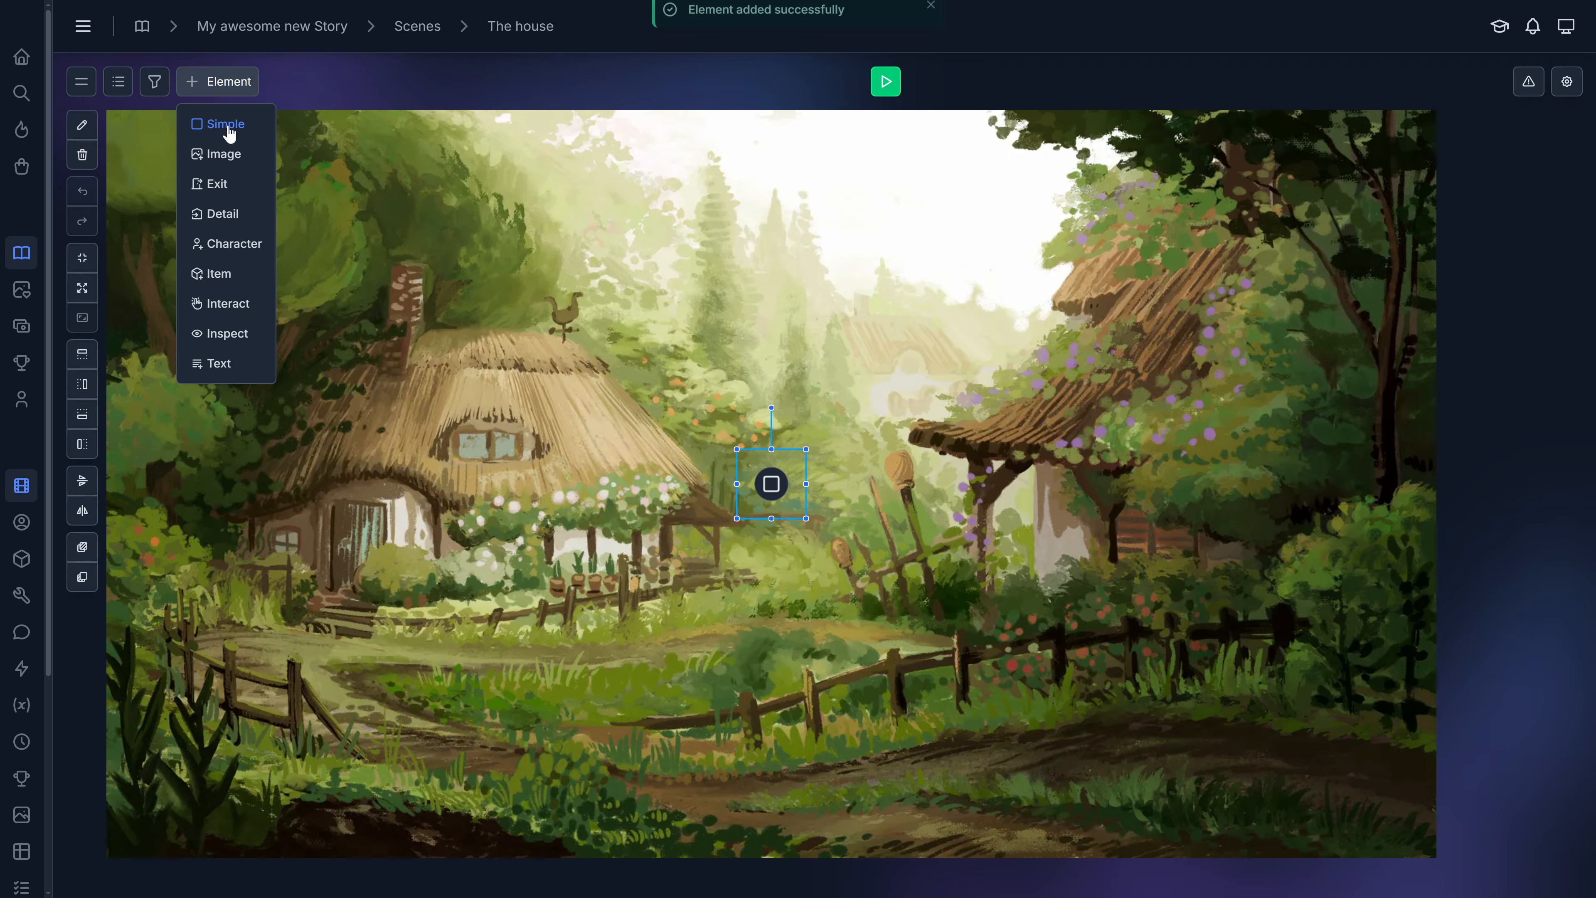
{"action": "left_click_drag", "start_coordinate": [764, 486], "coordinate": [639, 520]}
{"action": "left_click_drag", "start_coordinate": [537, 416], "coordinate": [762, 425]}
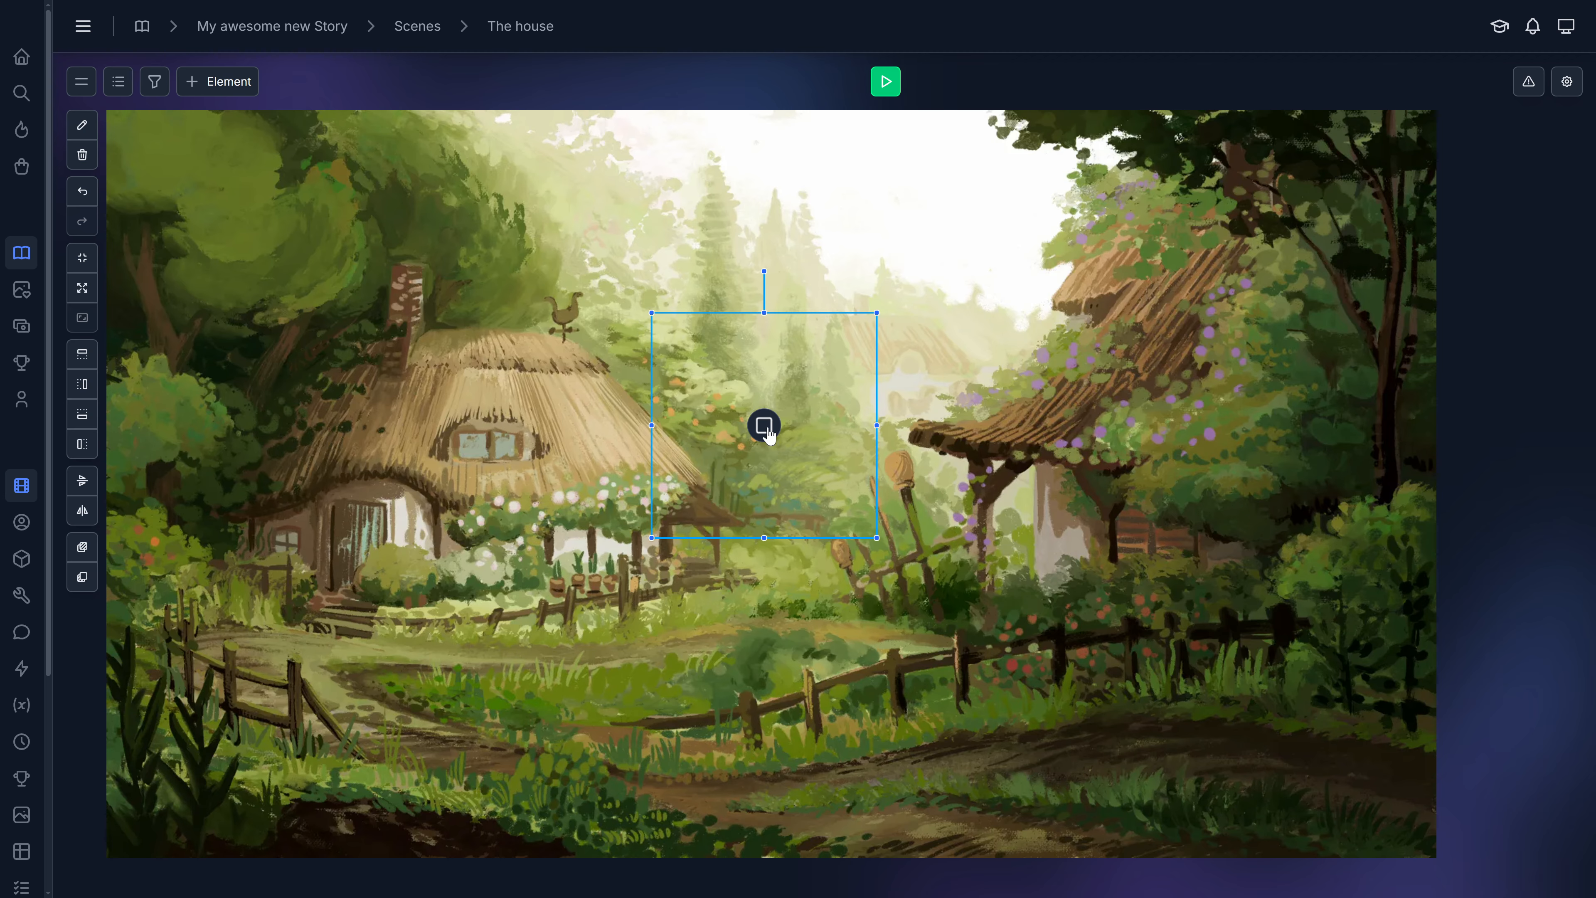
{"action": "left_click_drag", "start_coordinate": [768, 438], "coordinate": [727, 425]}
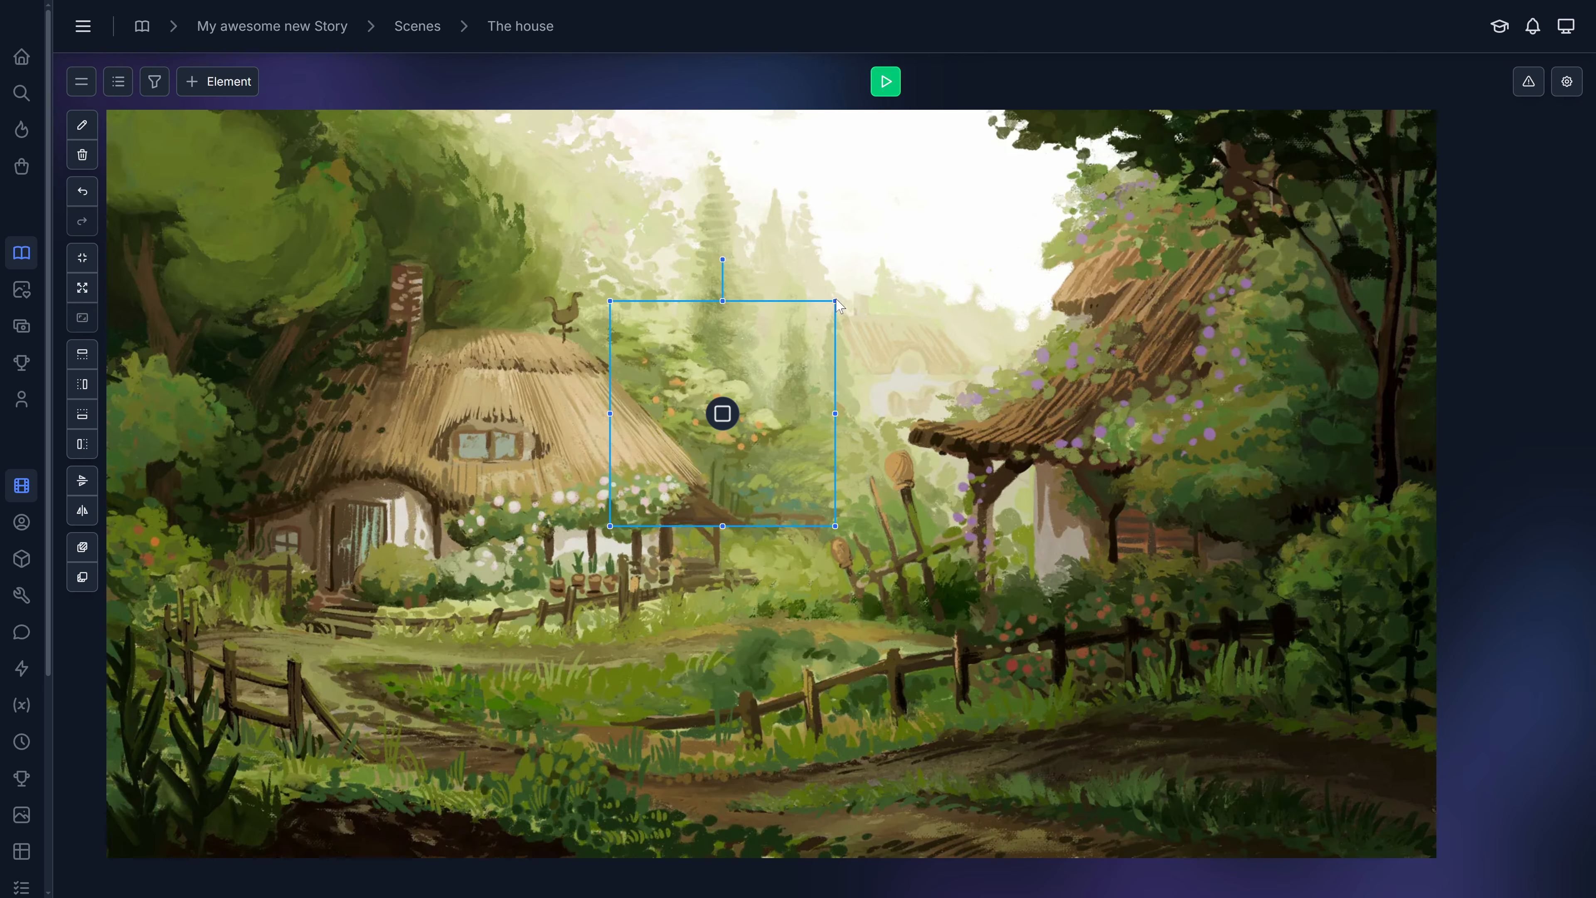
{"action": "mouse_move", "coordinate": [829, 310]}
{"action": "left_mouse_down"}
{"action": "mouse_move", "coordinate": [744, 393]}
{"action": "mouse_move", "coordinate": [806, 332]}
{"action": "left_mouse_up"}
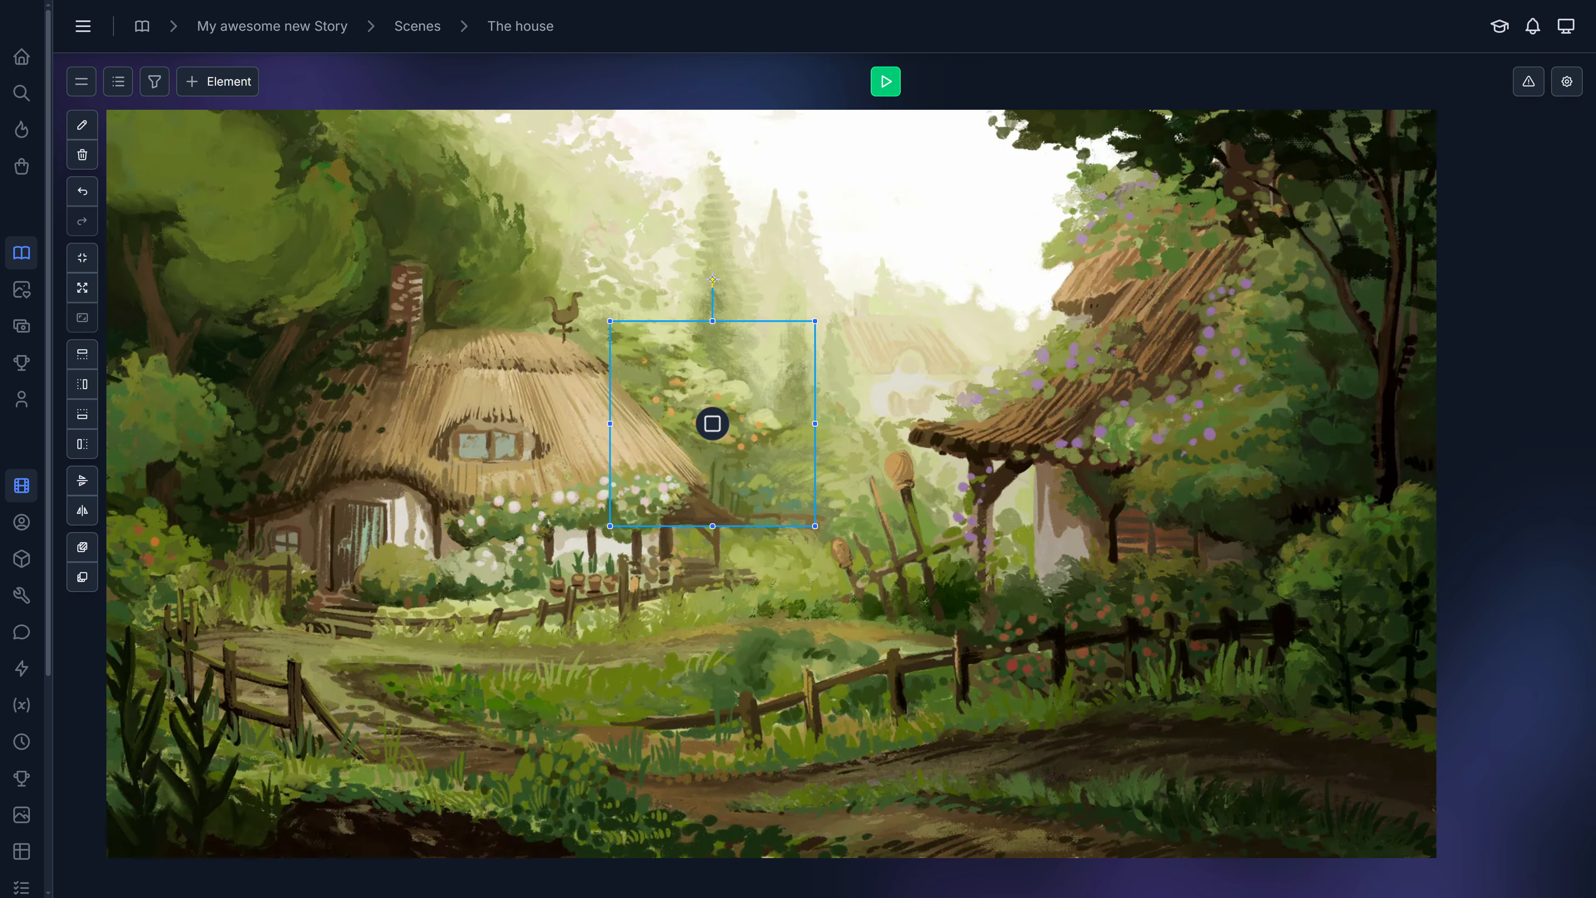
{"action": "mouse_move", "coordinate": [713, 280]}
{"action": "left_mouse_down"}
{"action": "mouse_move", "coordinate": [805, 330]}
{"action": "mouse_move", "coordinate": [769, 304]}
{"action": "mouse_move", "coordinate": [789, 315]}
{"action": "mouse_move", "coordinate": [736, 306]}
{"action": "mouse_move", "coordinate": [802, 313]}
{"action": "mouse_move", "coordinate": [732, 281]}
{"action": "mouse_move", "coordinate": [638, 295]}
{"action": "mouse_move", "coordinate": [612, 320]}
{"action": "mouse_move", "coordinate": [778, 308]}
{"action": "mouse_move", "coordinate": [672, 293]}
{"action": "mouse_move", "coordinate": [641, 298]}
{"action": "mouse_move", "coordinate": [798, 314]}
{"action": "mouse_move", "coordinate": [733, 303]}
{"action": "left_mouse_up"}
Undo the Simple element's move, resize and rotate changes one by one.
{"action": "left_click", "coordinate": [86, 198]}
{"action": "left_click", "coordinate": [87, 197]}
{"action": "left_click", "coordinate": [86, 198]}
{"action": "left_click", "coordinate": [86, 197]}
{"action": "left_click", "coordinate": [86, 197]}
{"action": "left_click", "coordinate": [86, 197]}
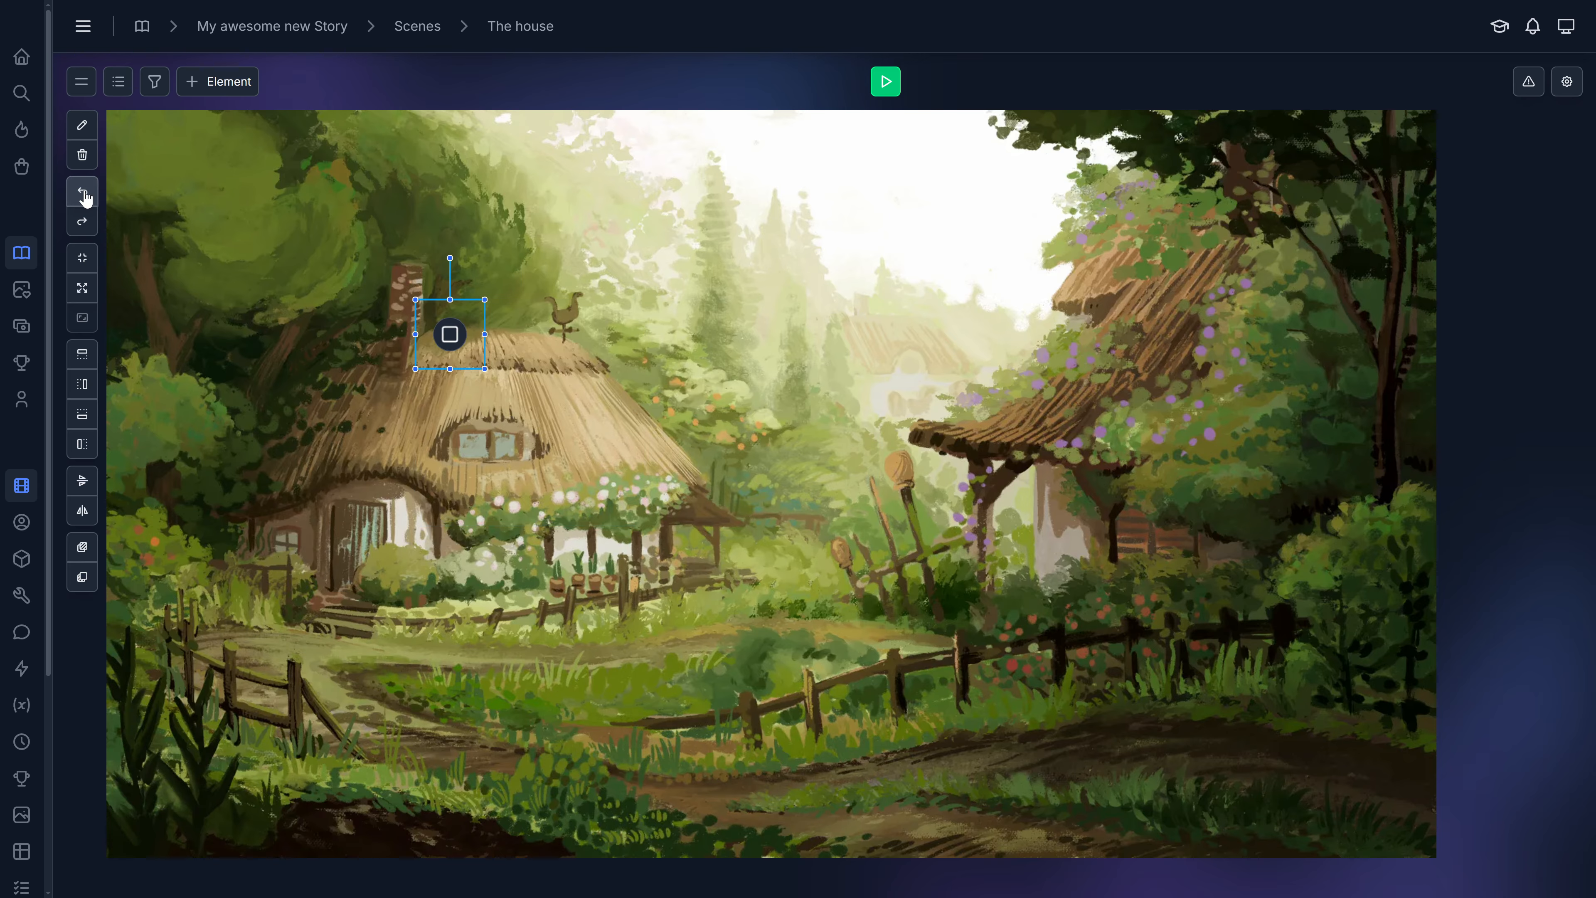
{"action": "left_click", "coordinate": [86, 197]}
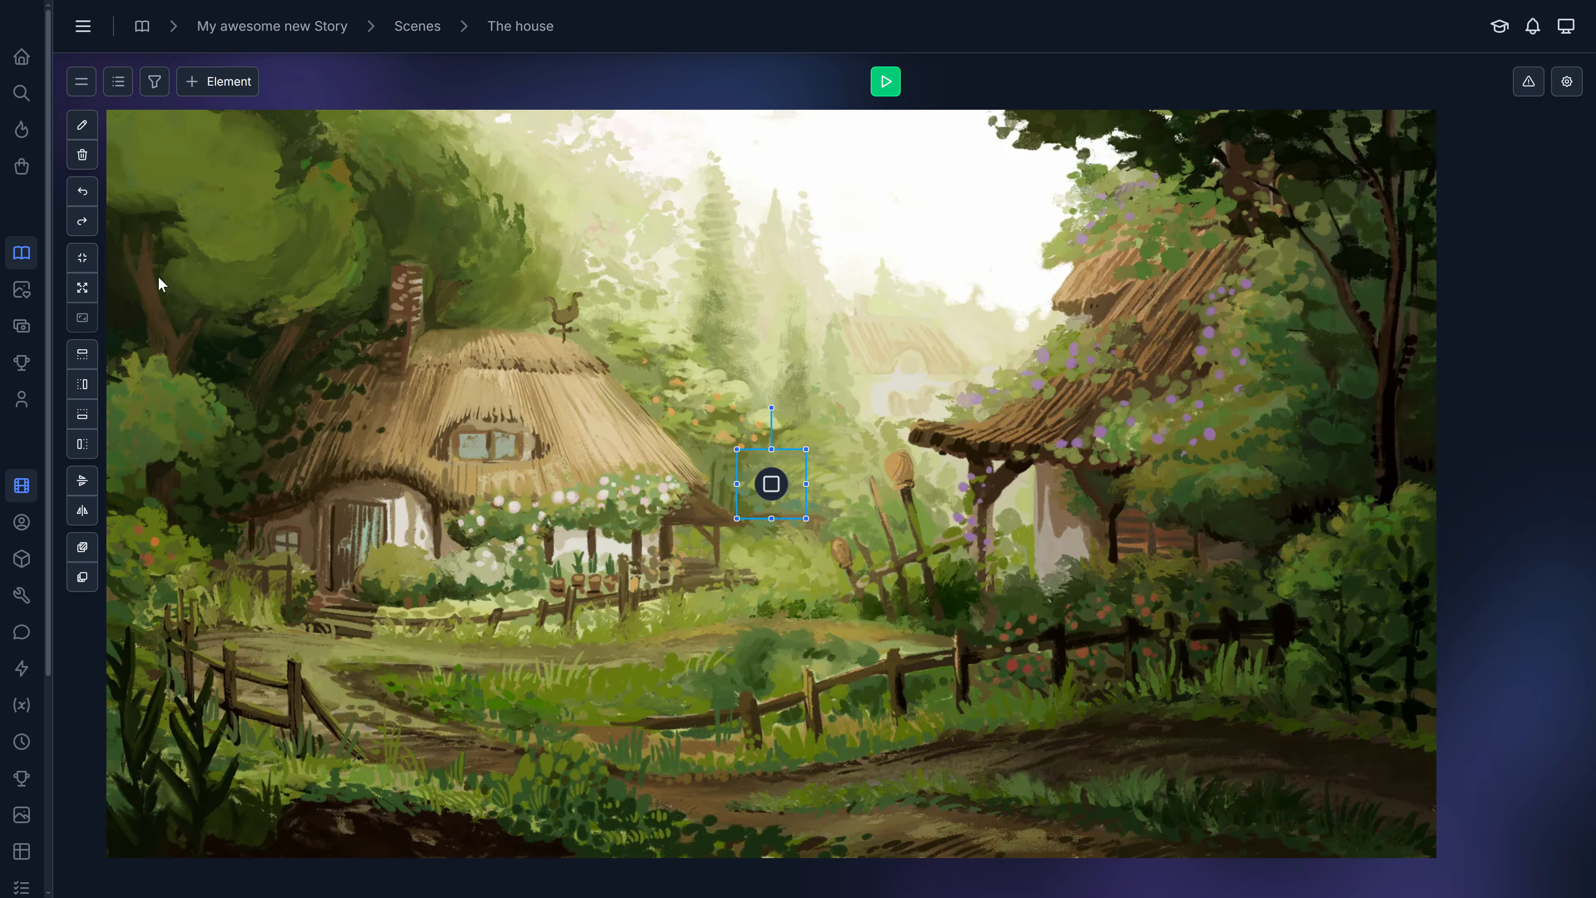
Redo the last three changes to the Simple element.
{"action": "left_click", "coordinate": [79, 223]}
{"action": "left_click", "coordinate": [79, 223]}
{"action": "left_click", "coordinate": [79, 224]}
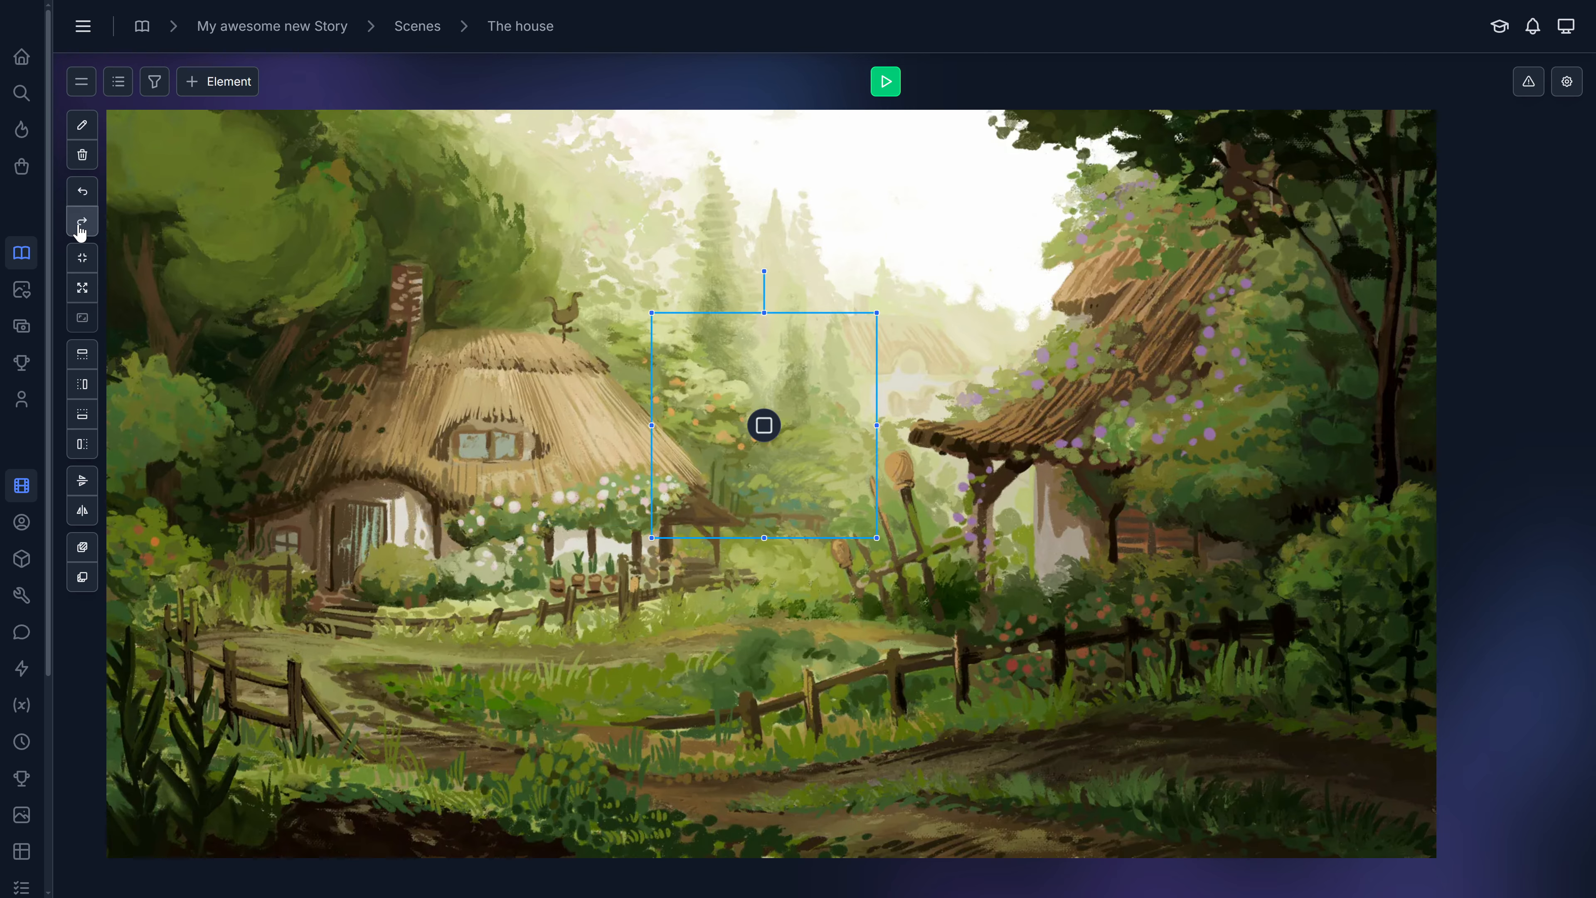
{"action": "left_click", "coordinate": [79, 224]}
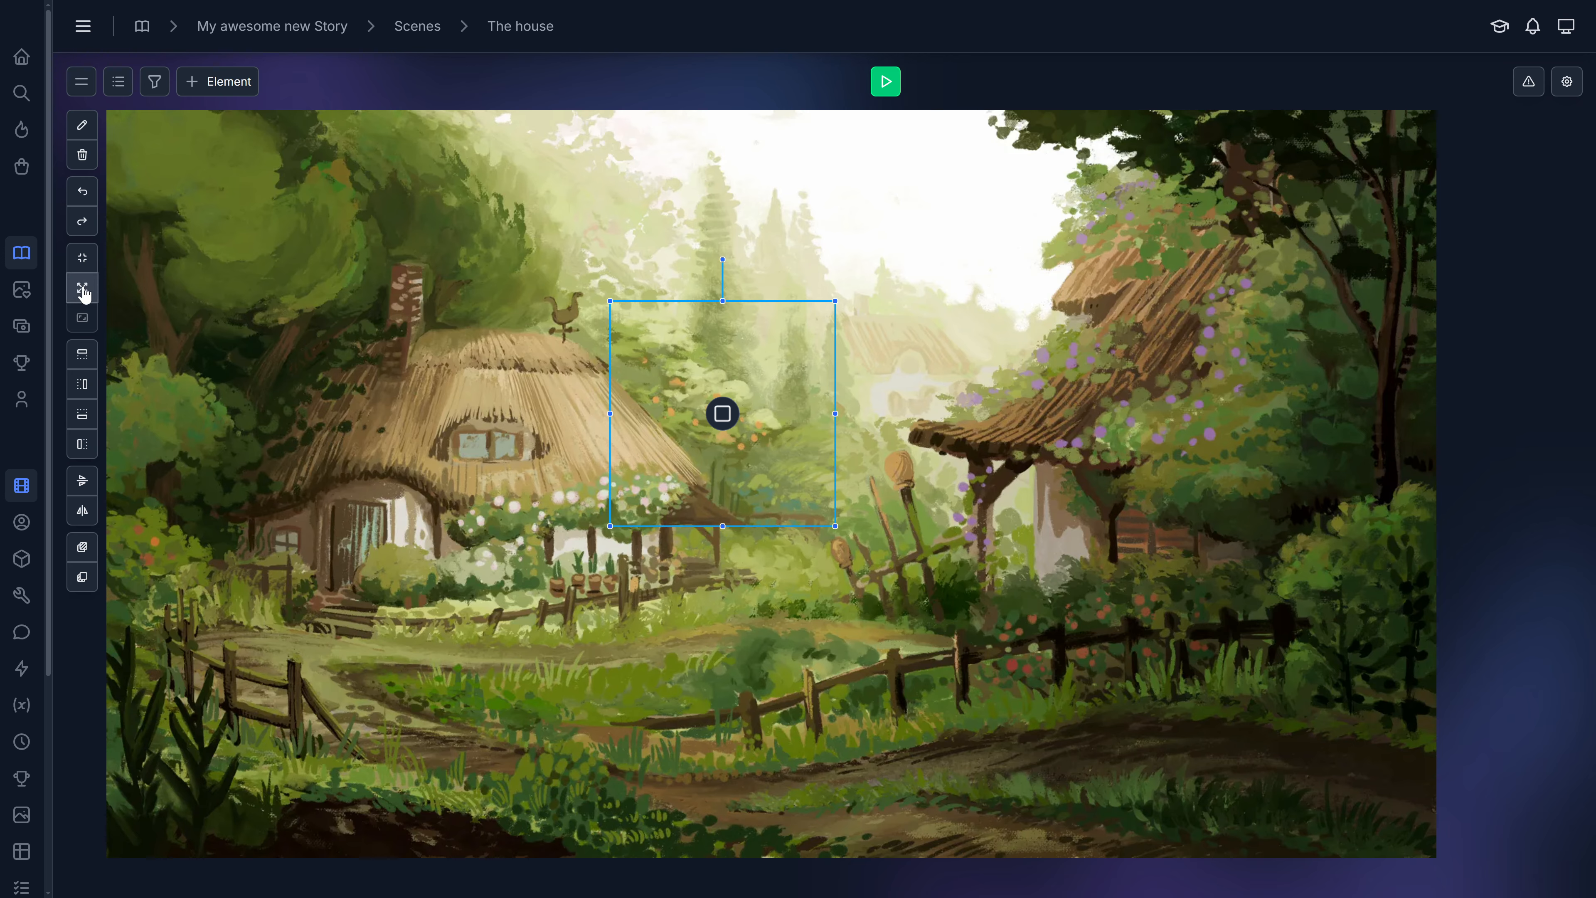
Center the Simple element, then shrink it to about 202 × 202 and move it to the top middle of the scene.
{"action": "left_click", "coordinate": [84, 268]}
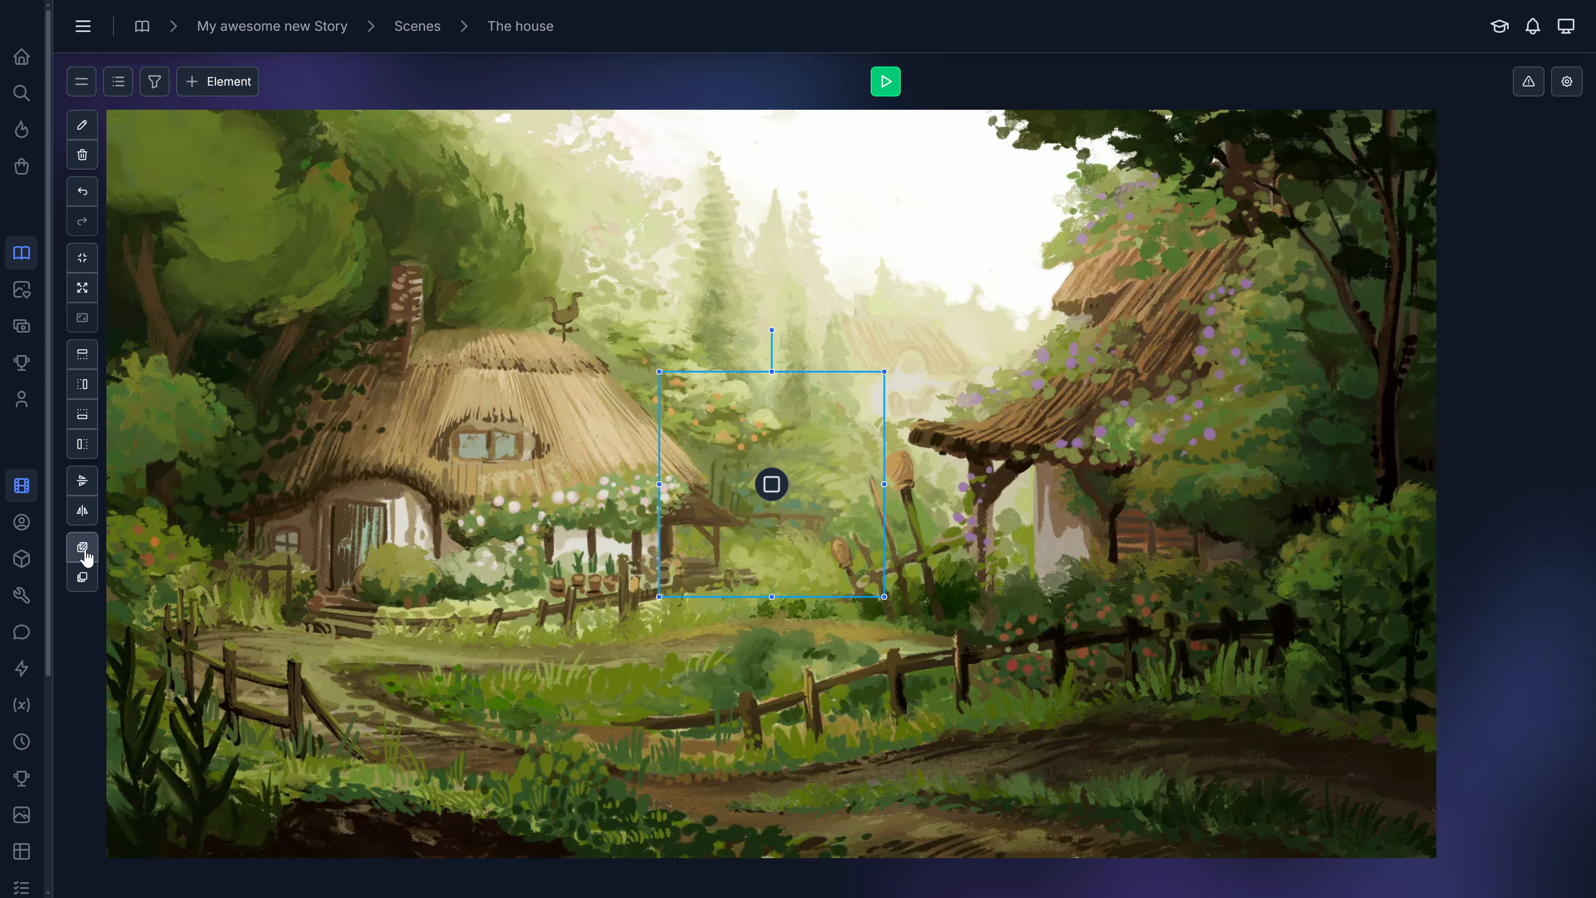
{"action": "left_click_drag", "start_coordinate": [754, 488], "coordinate": [1092, 321]}
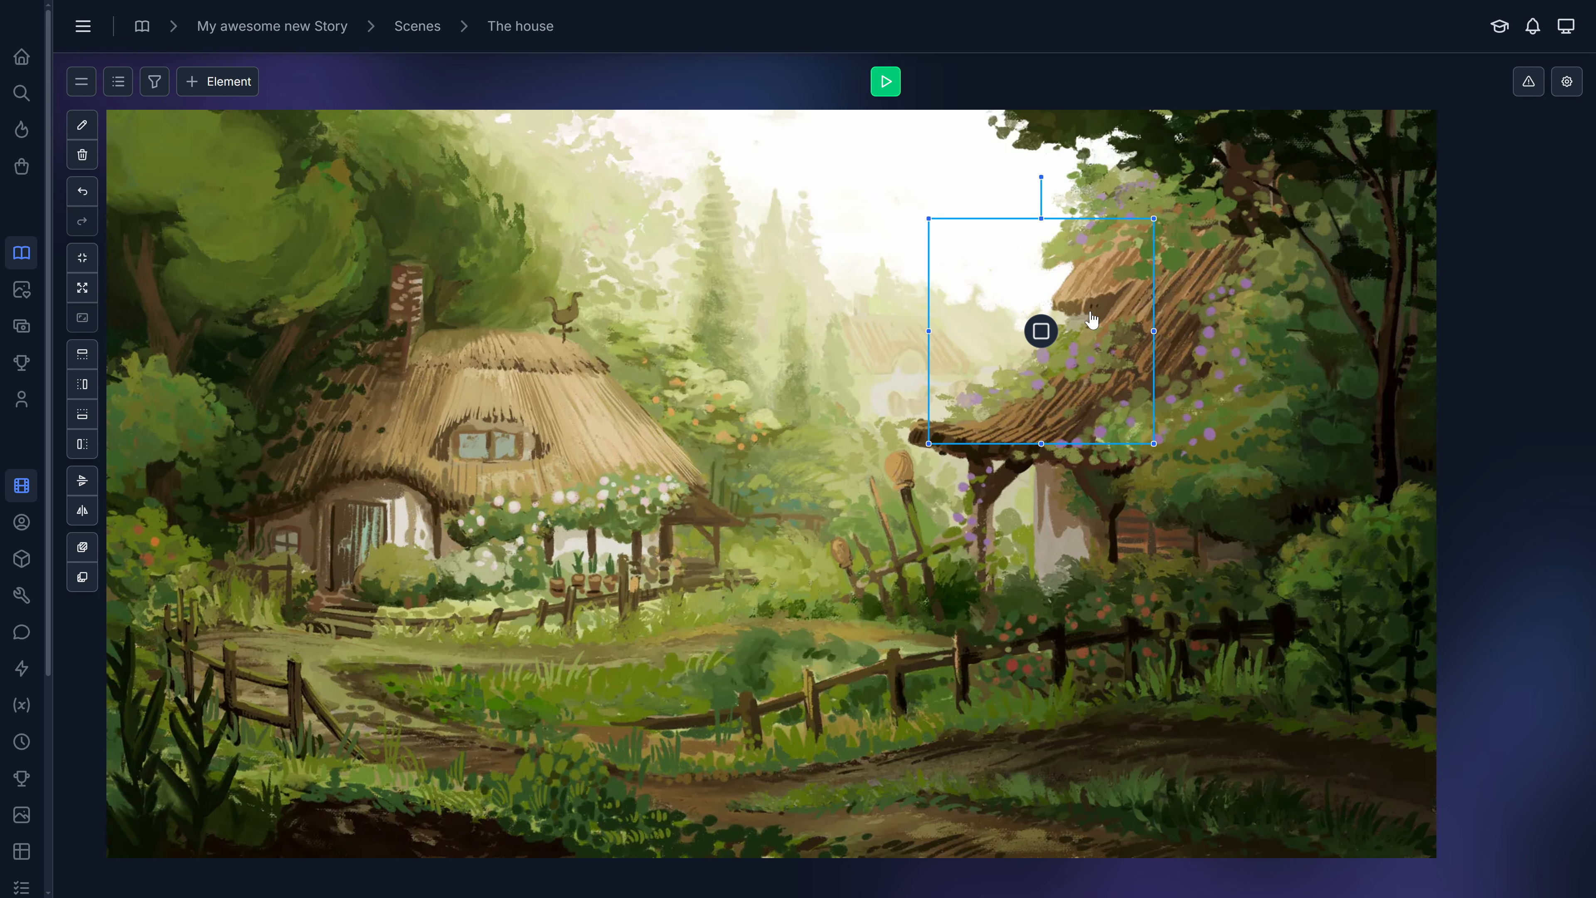
{"action": "left_click_drag", "start_coordinate": [1154, 218], "coordinate": [1066, 300]}
{"action": "left_click_drag", "start_coordinate": [984, 371], "coordinate": [685, 227]}
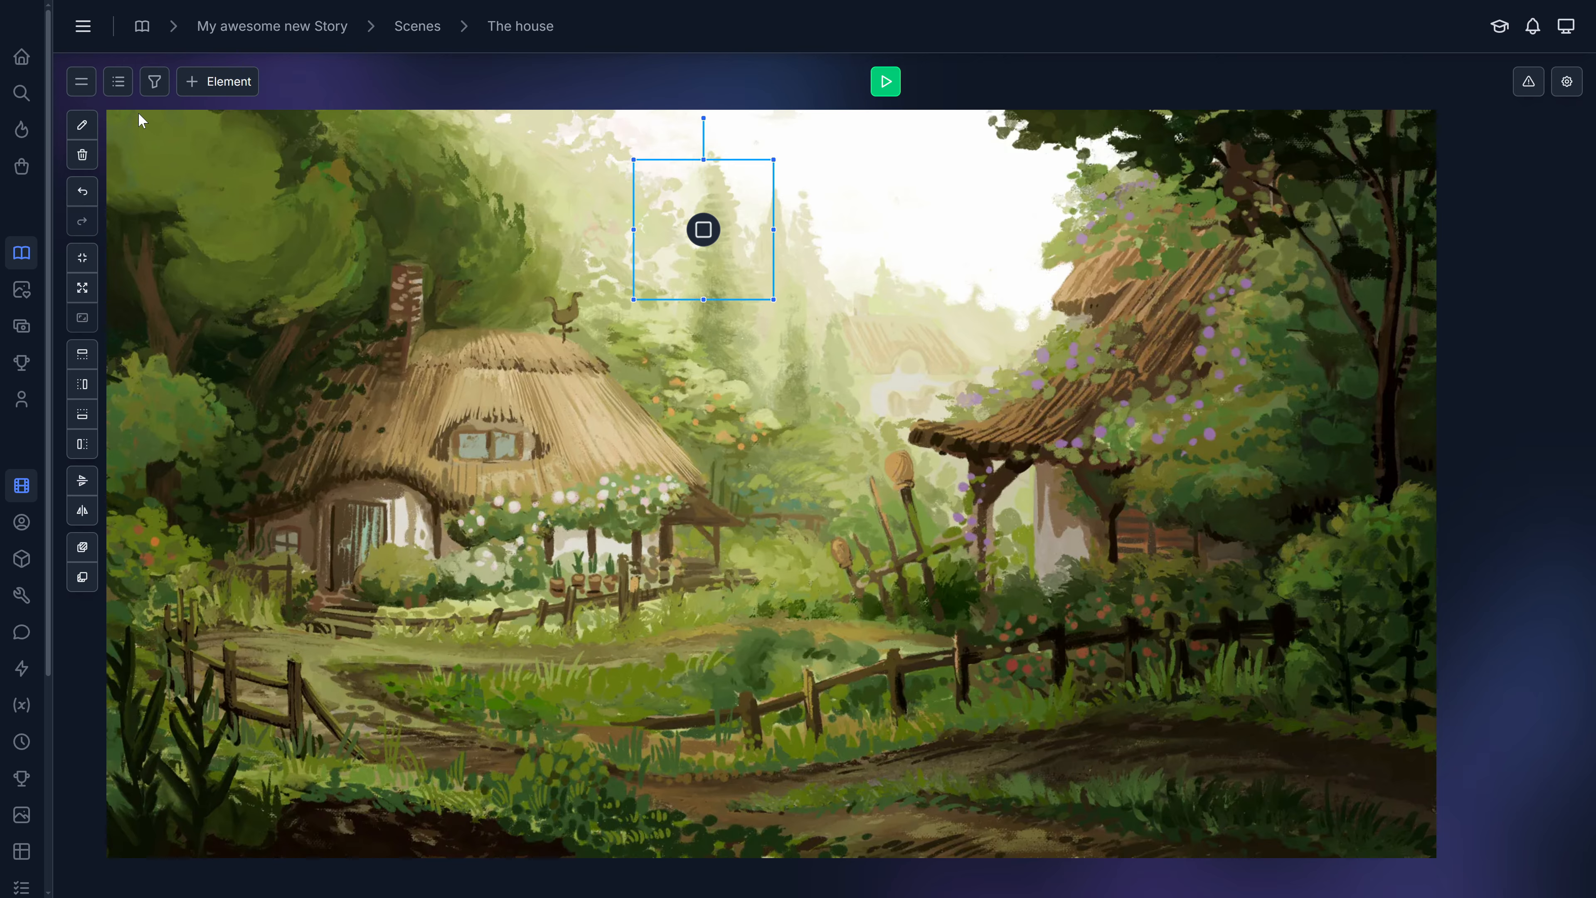
Open the Simple element's settings and review its name, group and advanced options without saving.
{"action": "left_click", "coordinate": [86, 129]}
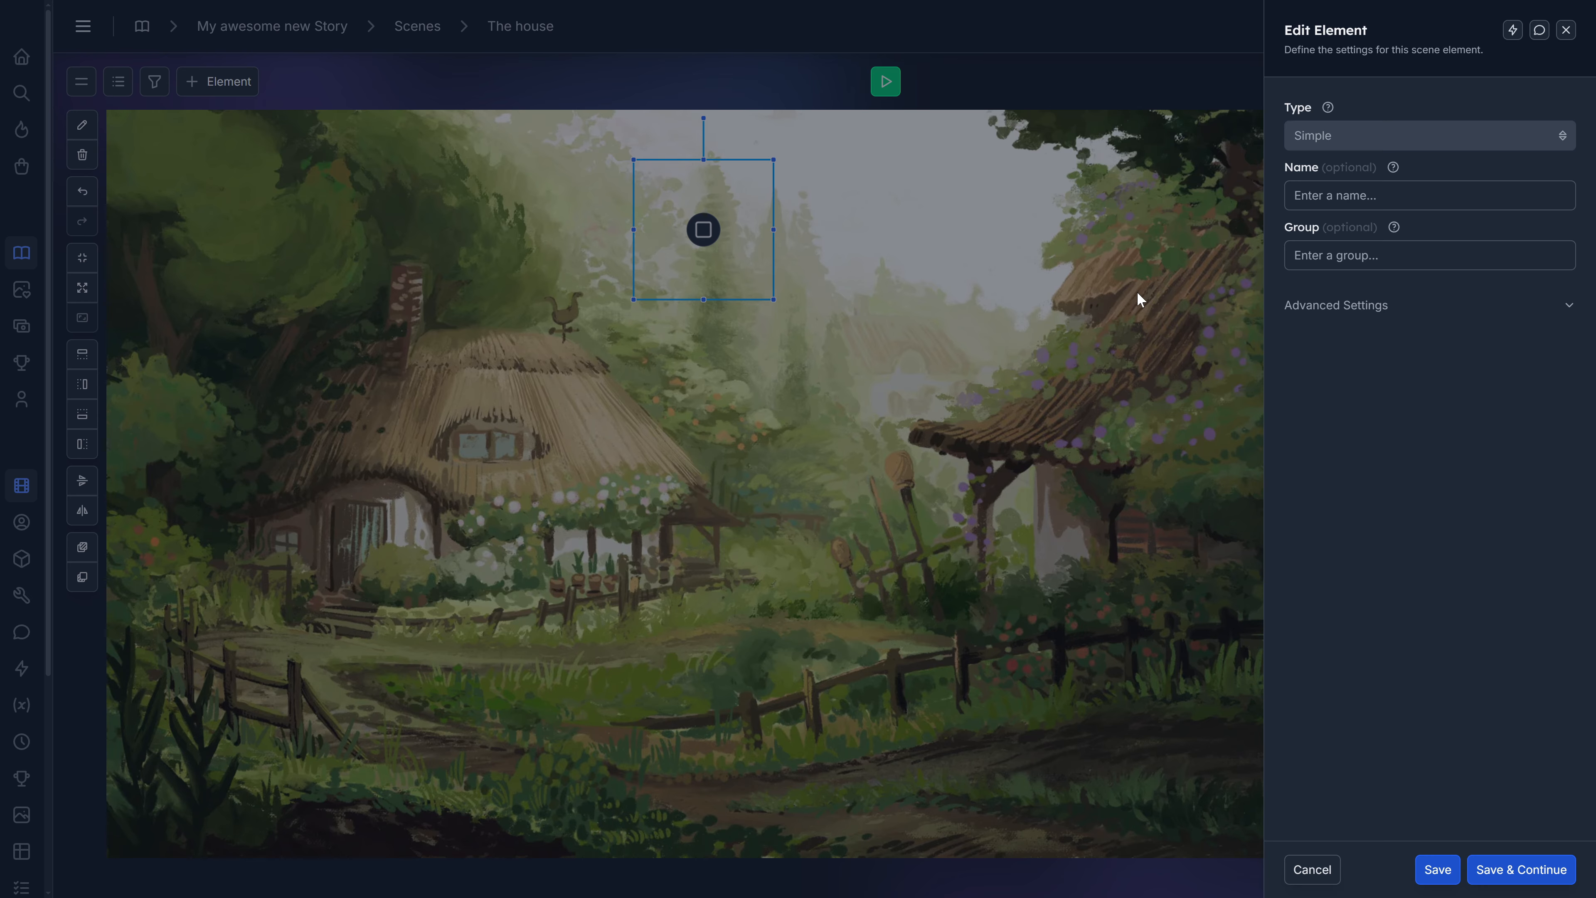
{"action": "left_click", "coordinate": [1344, 196]}
{"action": "key", "text": "Tab"}
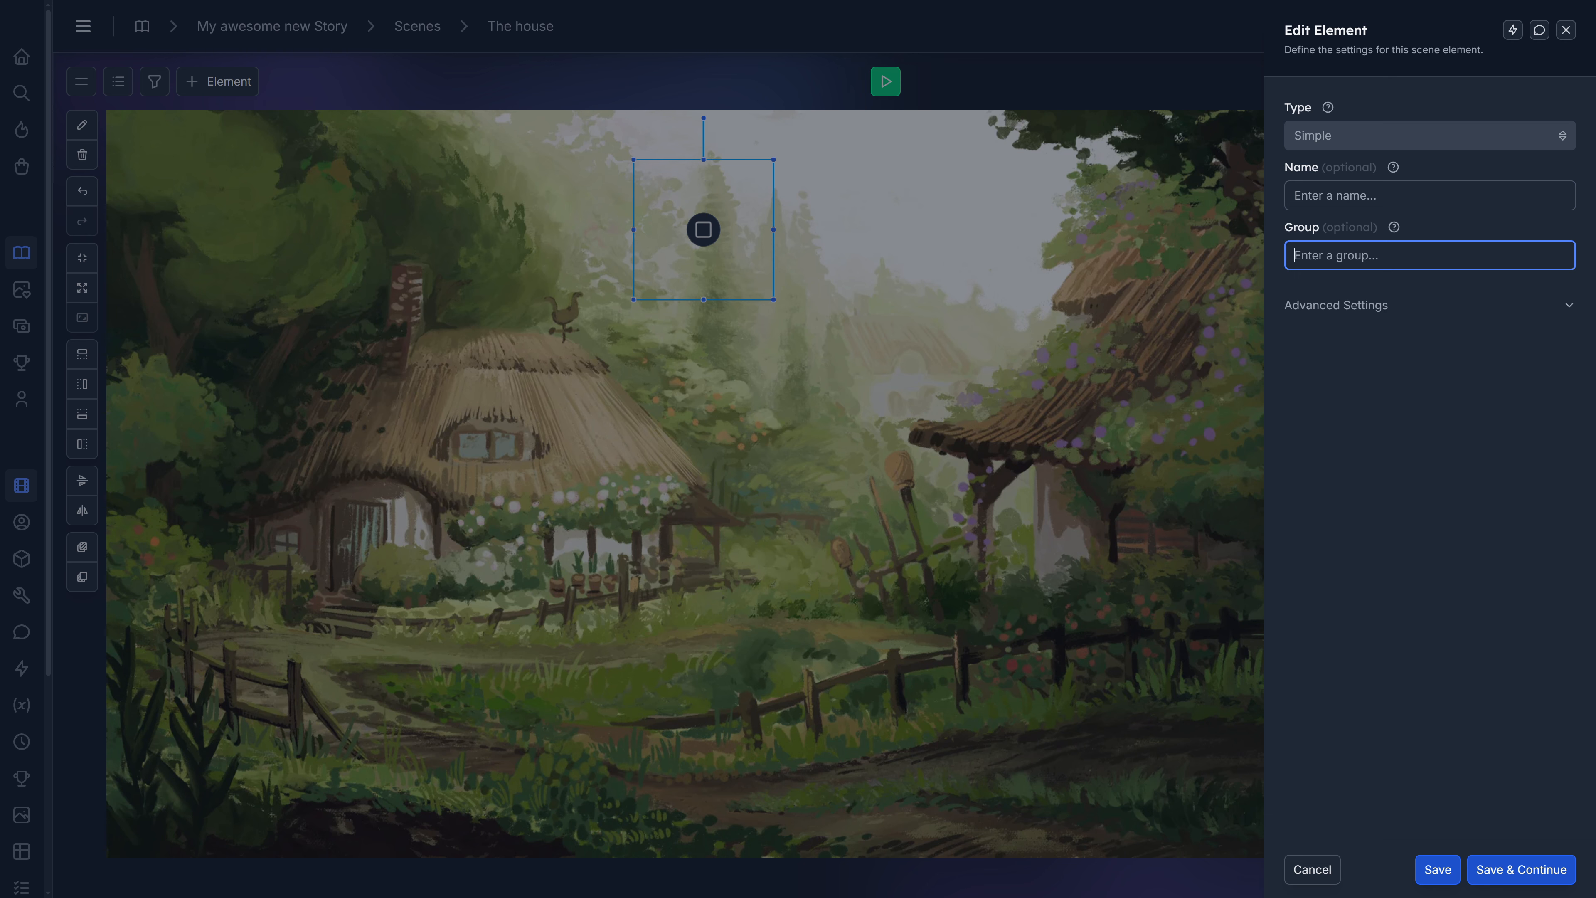
{"action": "left_click", "coordinate": [1331, 303]}
{"action": "scroll", "coordinate": [1396, 329], "scroll_direction": "down", "scroll_amount": 1}
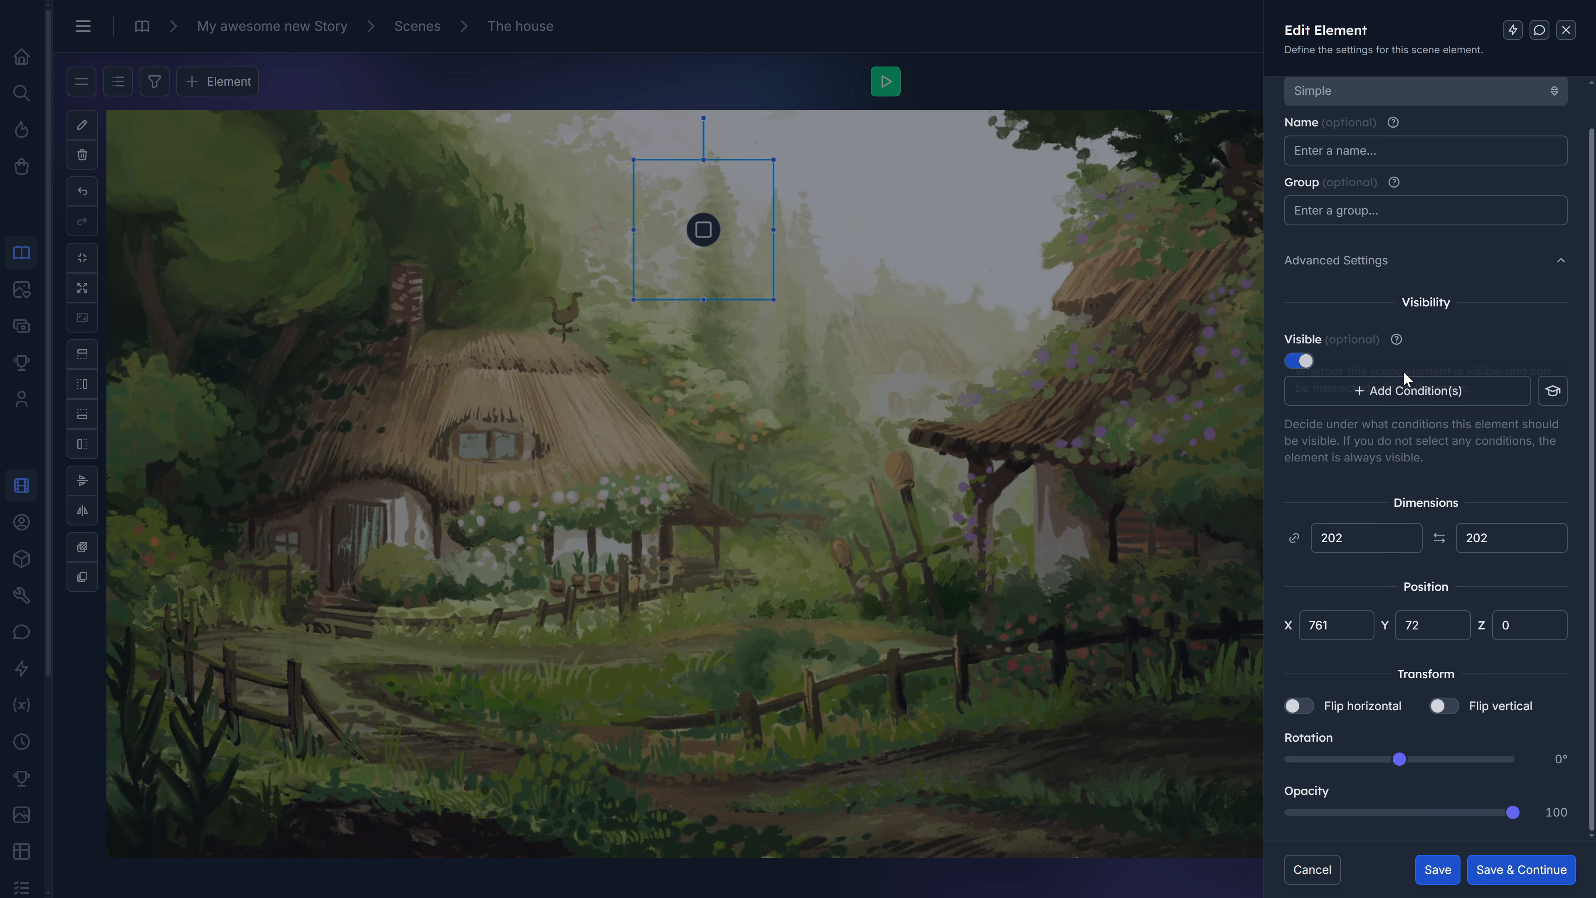
{"action": "scroll", "coordinate": [1383, 283], "scroll_direction": "up", "scroll_amount": 1}
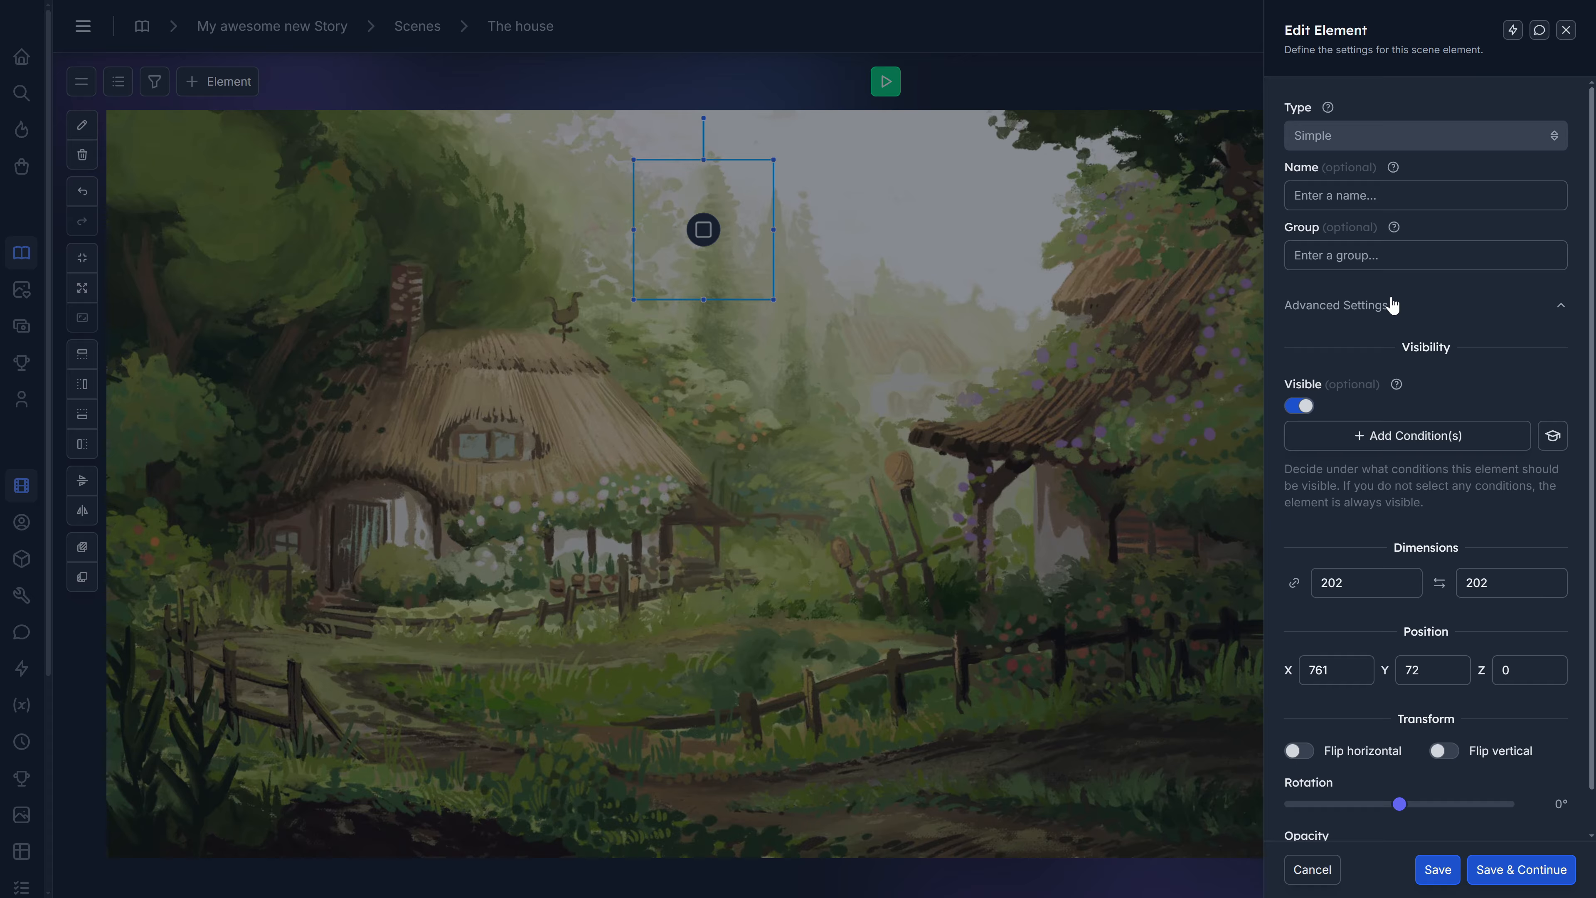
{"action": "scroll", "coordinate": [1464, 526], "scroll_direction": "down", "scroll_amount": 1}
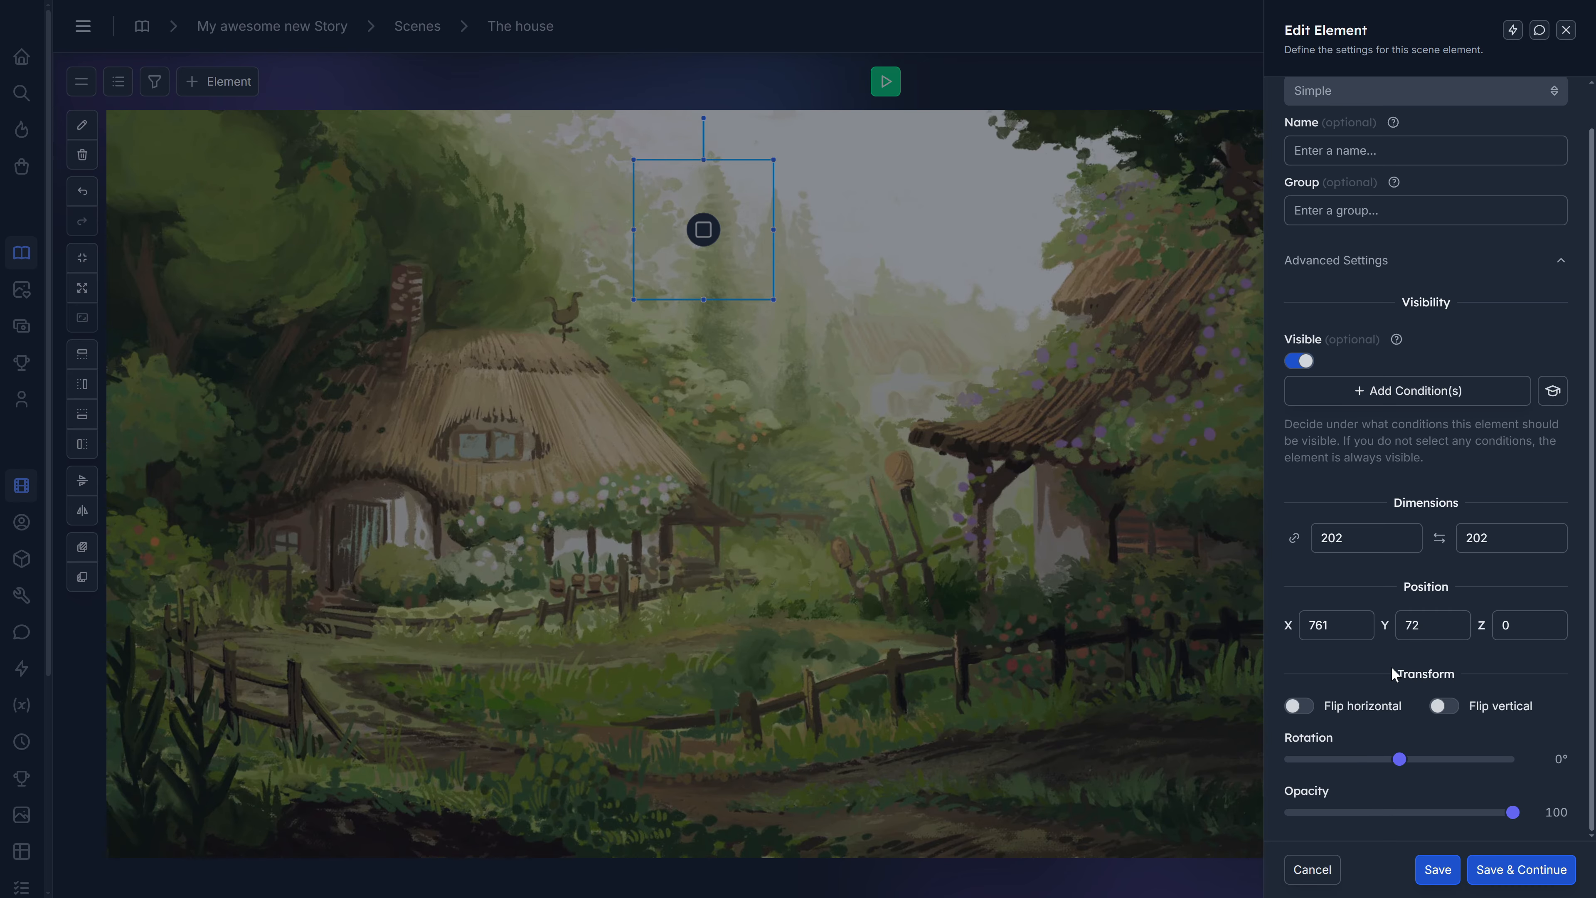
{"action": "left_click", "coordinate": [1314, 870]}
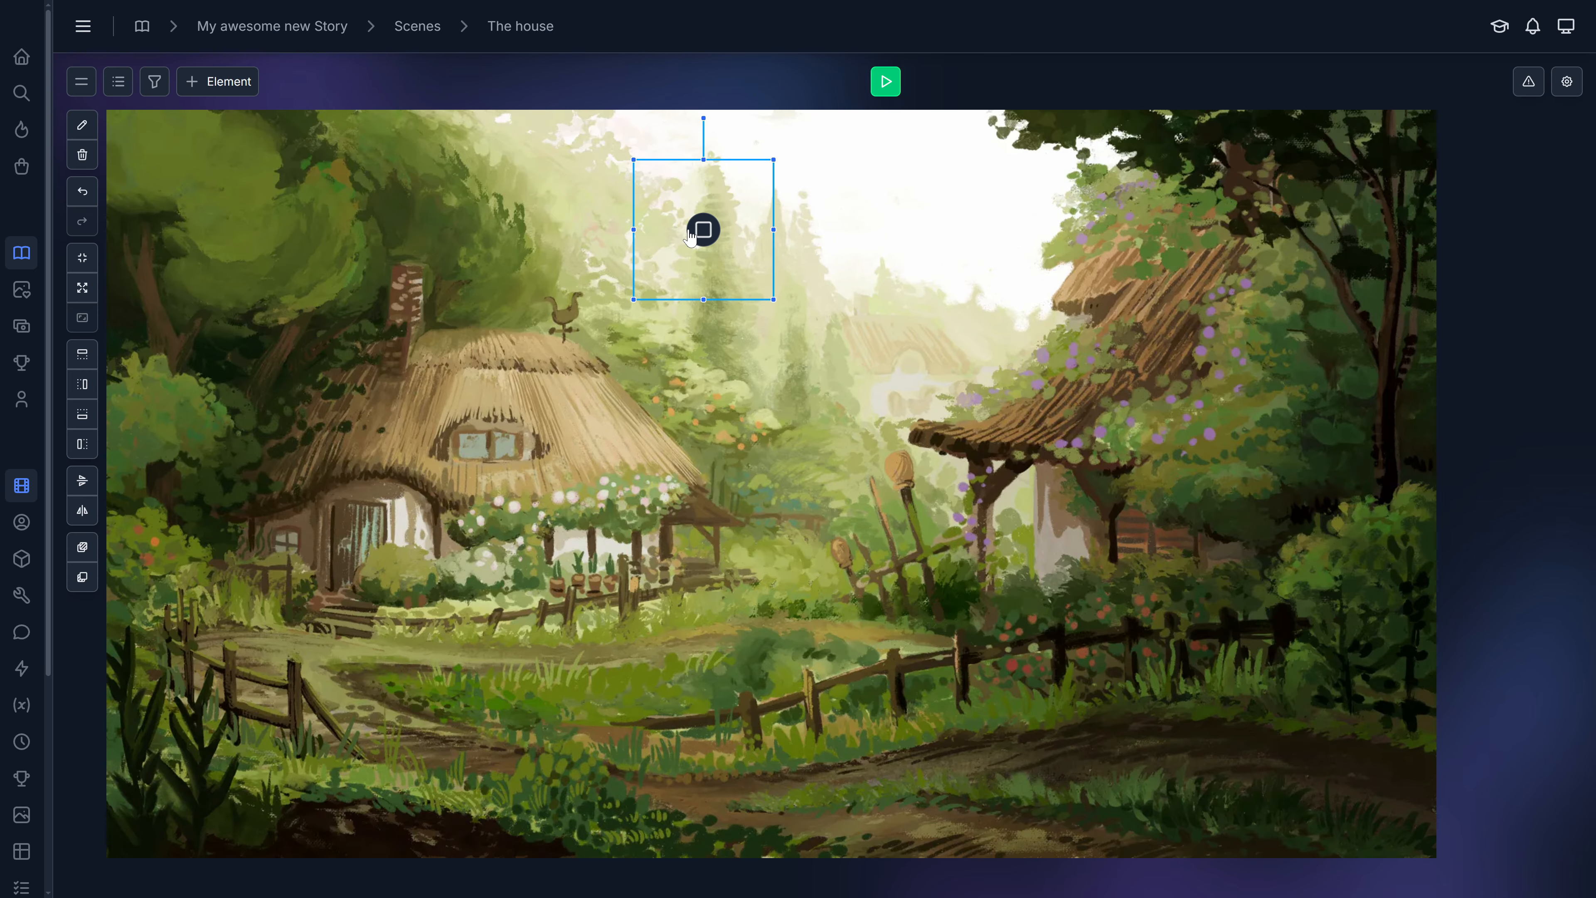
Move the Simple element to the upper right over the second house's roof.
{"action": "left_click_drag", "start_coordinate": [703, 230], "coordinate": [1235, 230]}
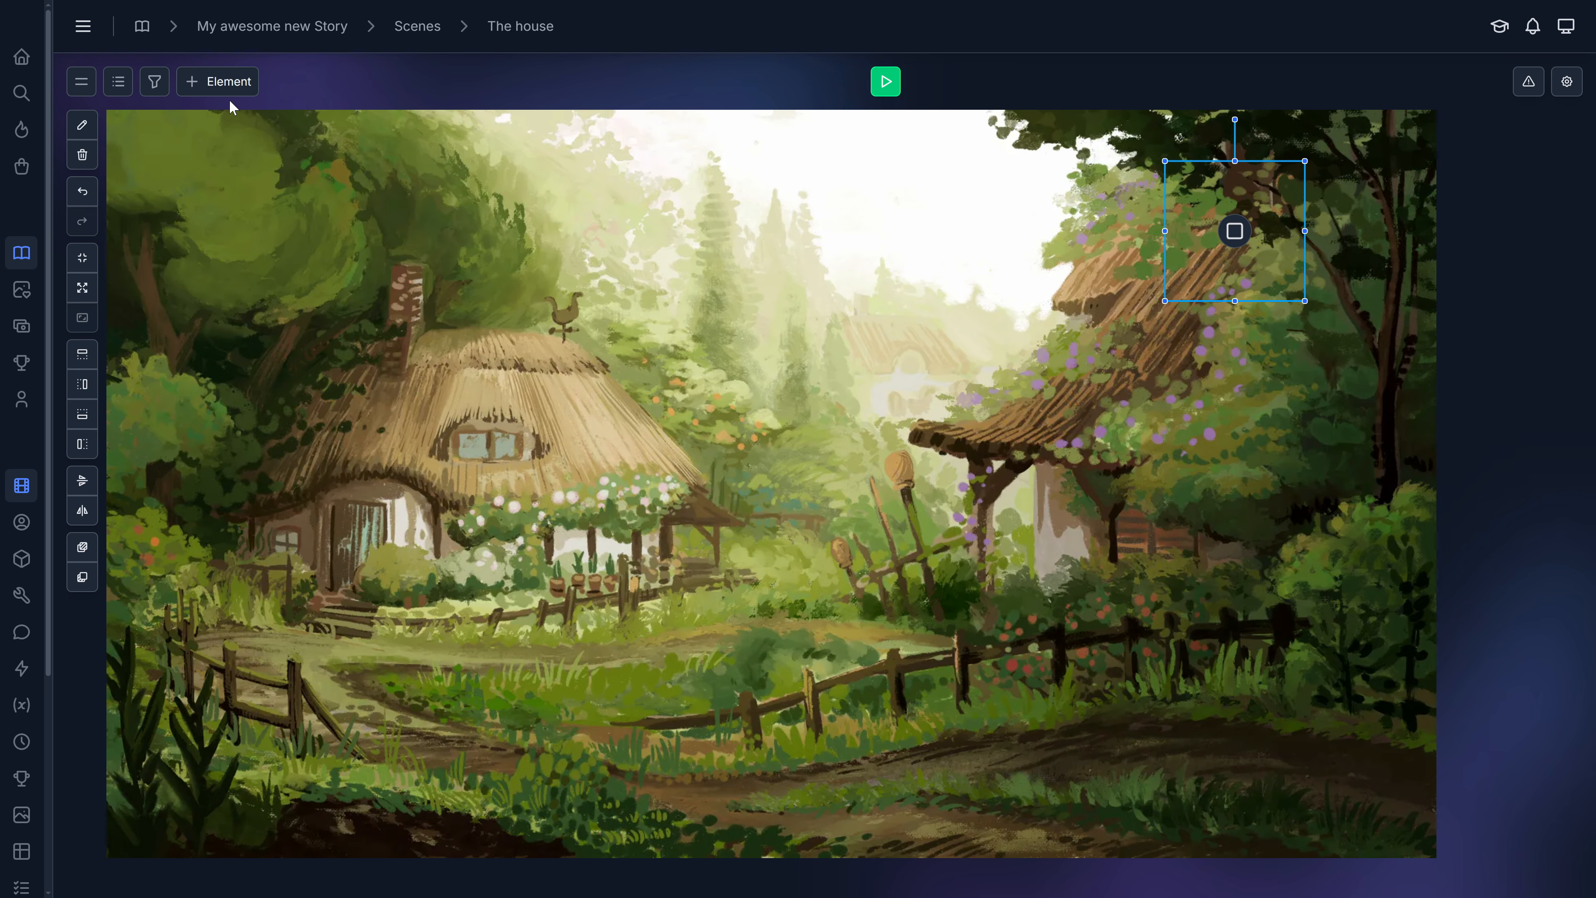
Add an Image element showing village_day_detail and place it, slightly rotated, in the scene's upper right area.
{"action": "left_click", "coordinate": [228, 83]}
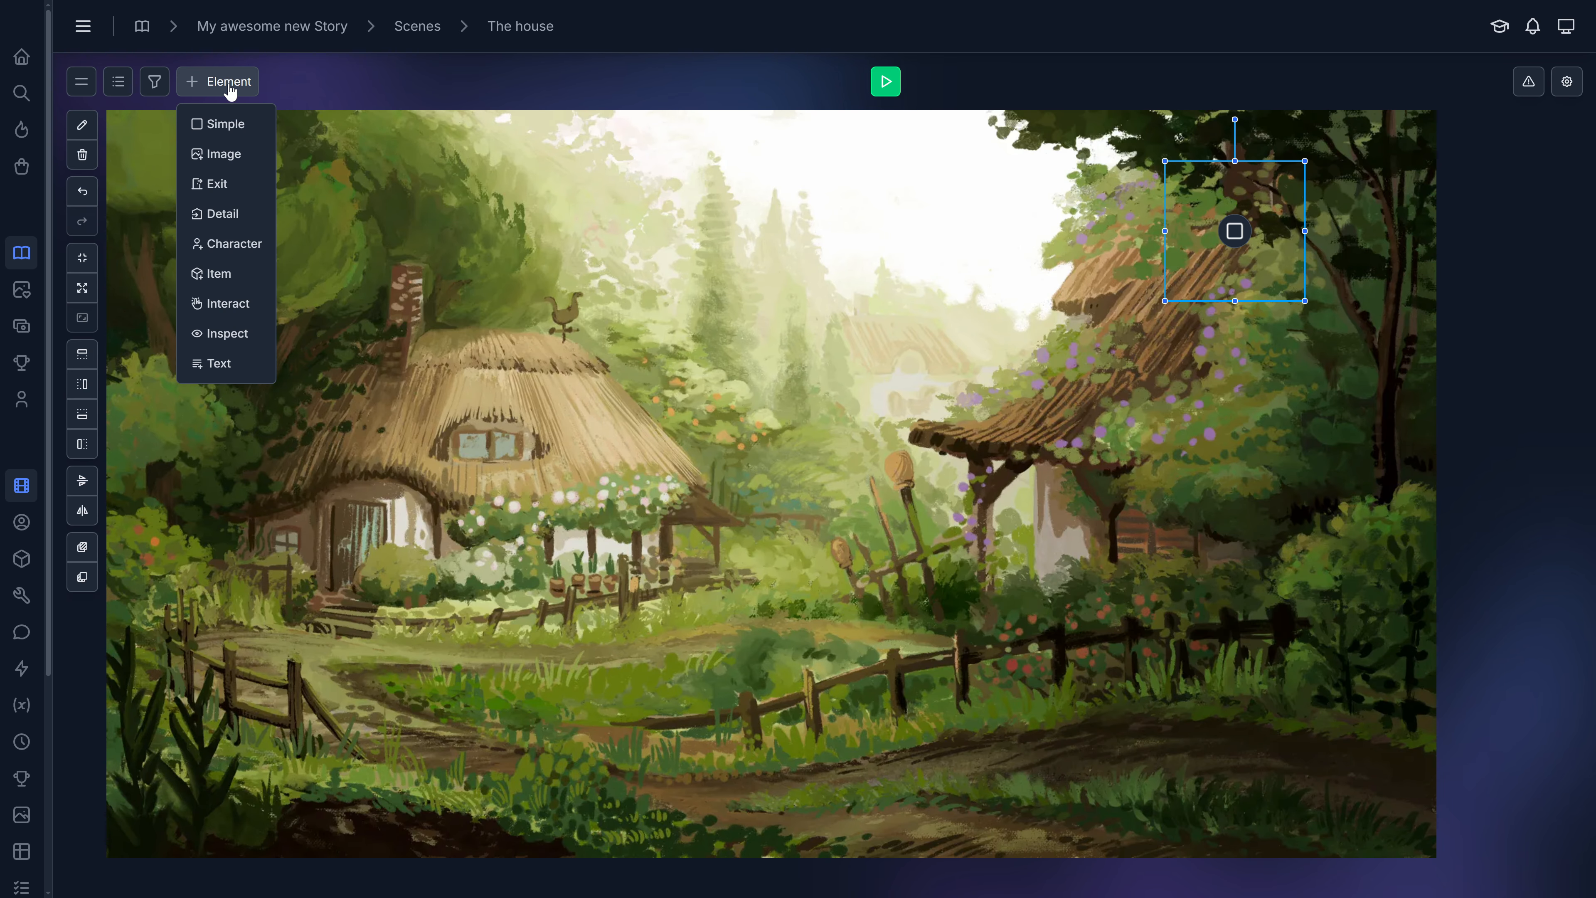
{"action": "left_click", "coordinate": [227, 157]}
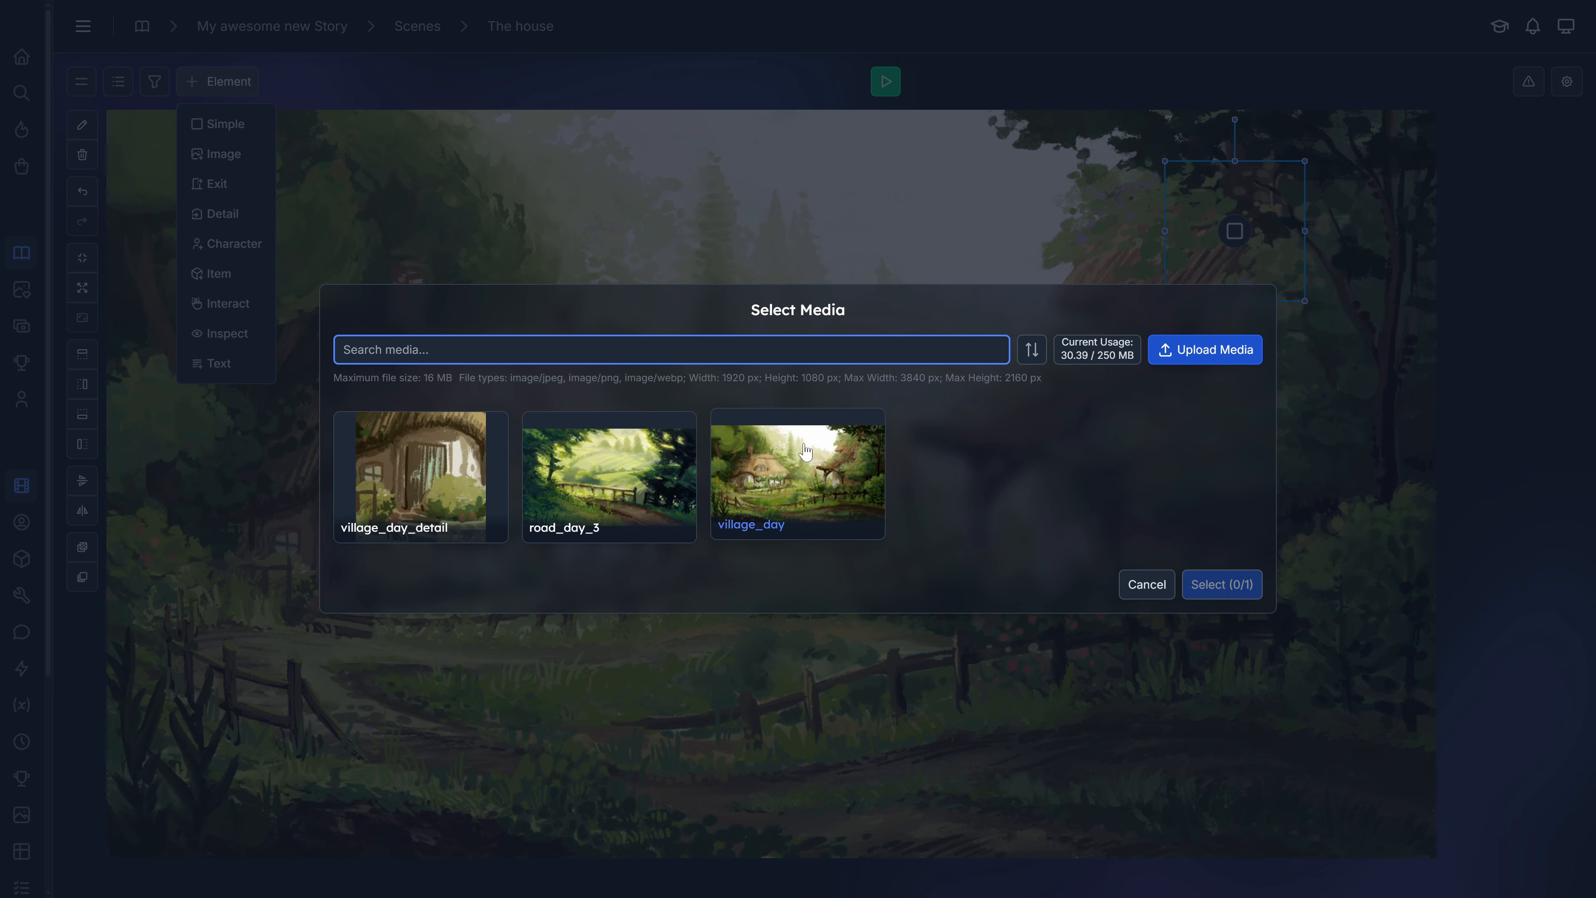
{"action": "left_click", "coordinate": [453, 478]}
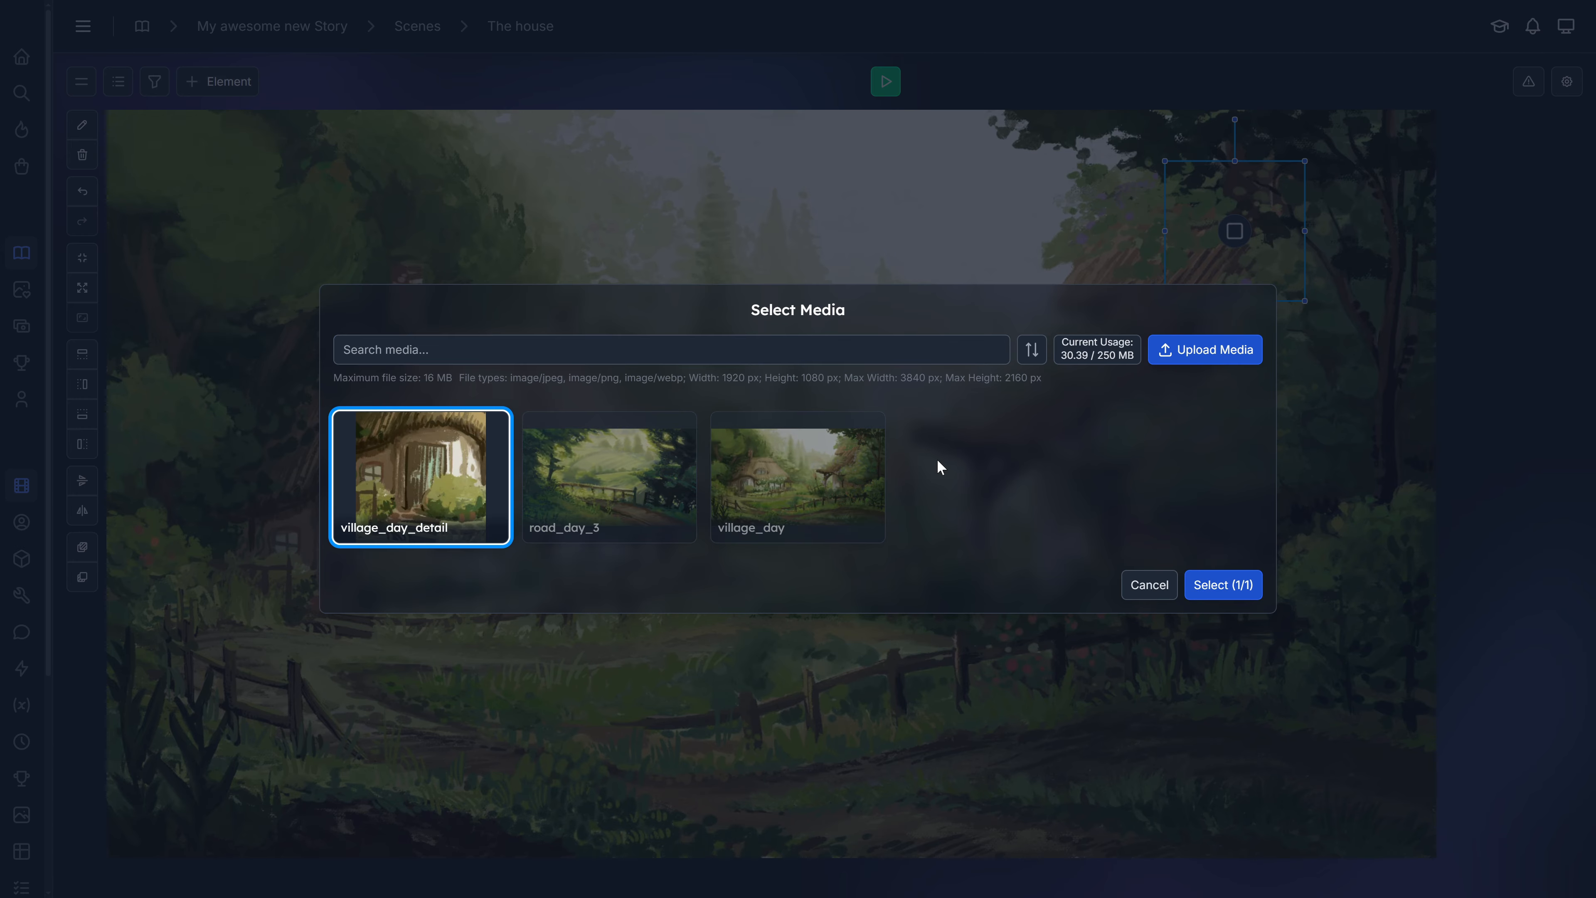
{"action": "left_click", "coordinate": [1219, 587]}
{"action": "left_click_drag", "start_coordinate": [1126, 130], "coordinate": [995, 203]}
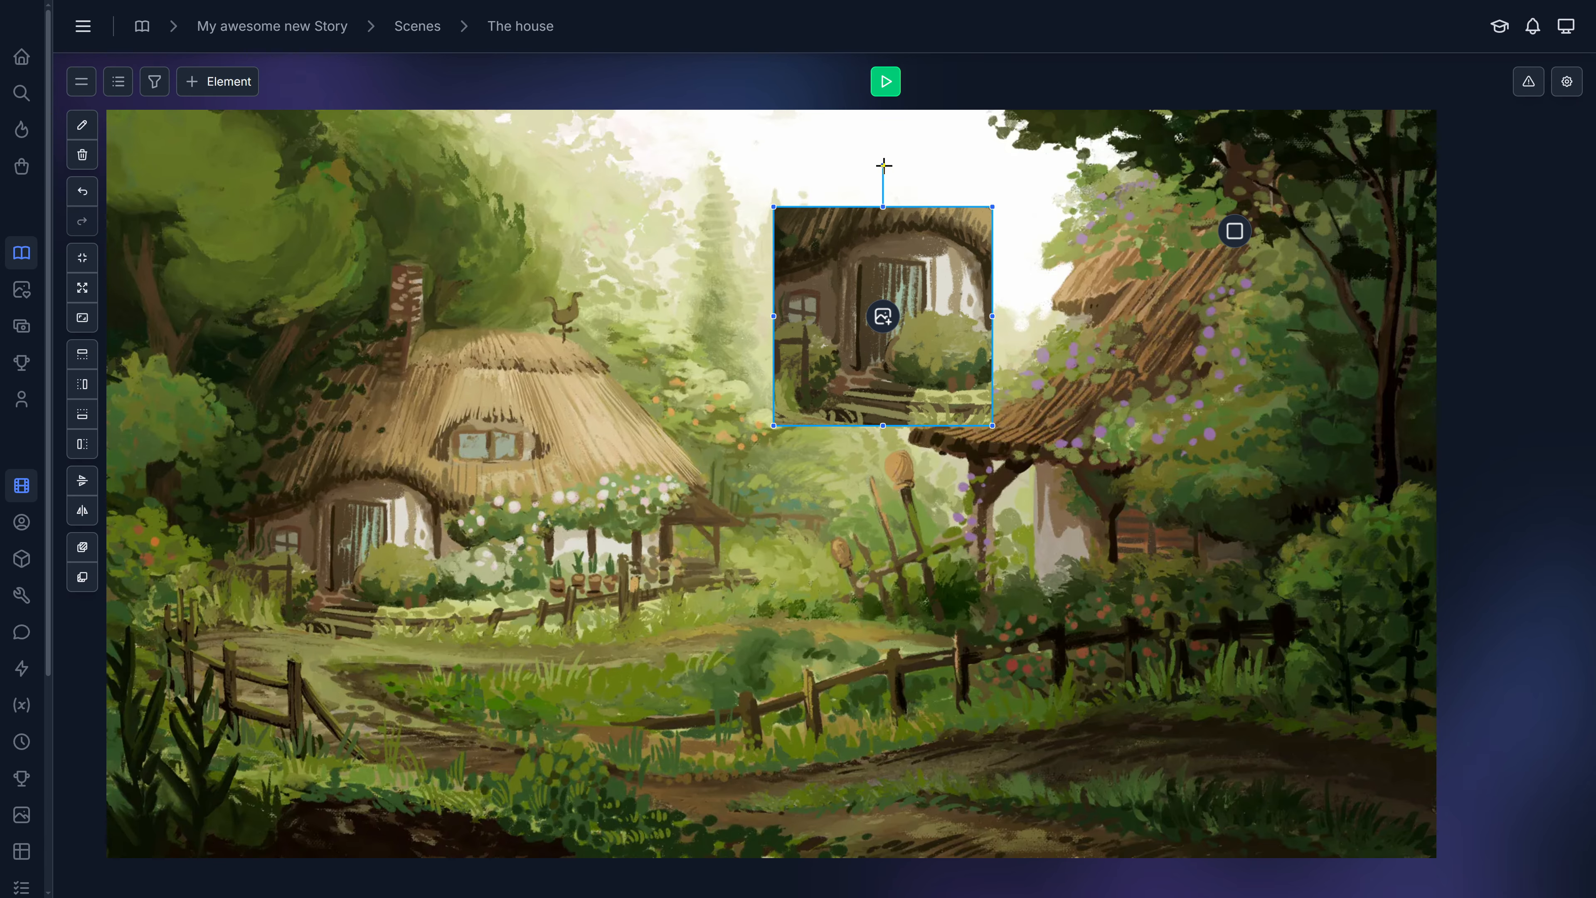
{"action": "mouse_move", "coordinate": [884, 163]}
{"action": "left_mouse_down"}
{"action": "mouse_move", "coordinate": [769, 169]}
{"action": "mouse_move", "coordinate": [1014, 191]}
{"action": "mouse_move", "coordinate": [873, 167]}
{"action": "mouse_move", "coordinate": [901, 166]}
{"action": "left_mouse_up"}
{"action": "left_click_drag", "start_coordinate": [888, 292], "coordinate": [1040, 260]}
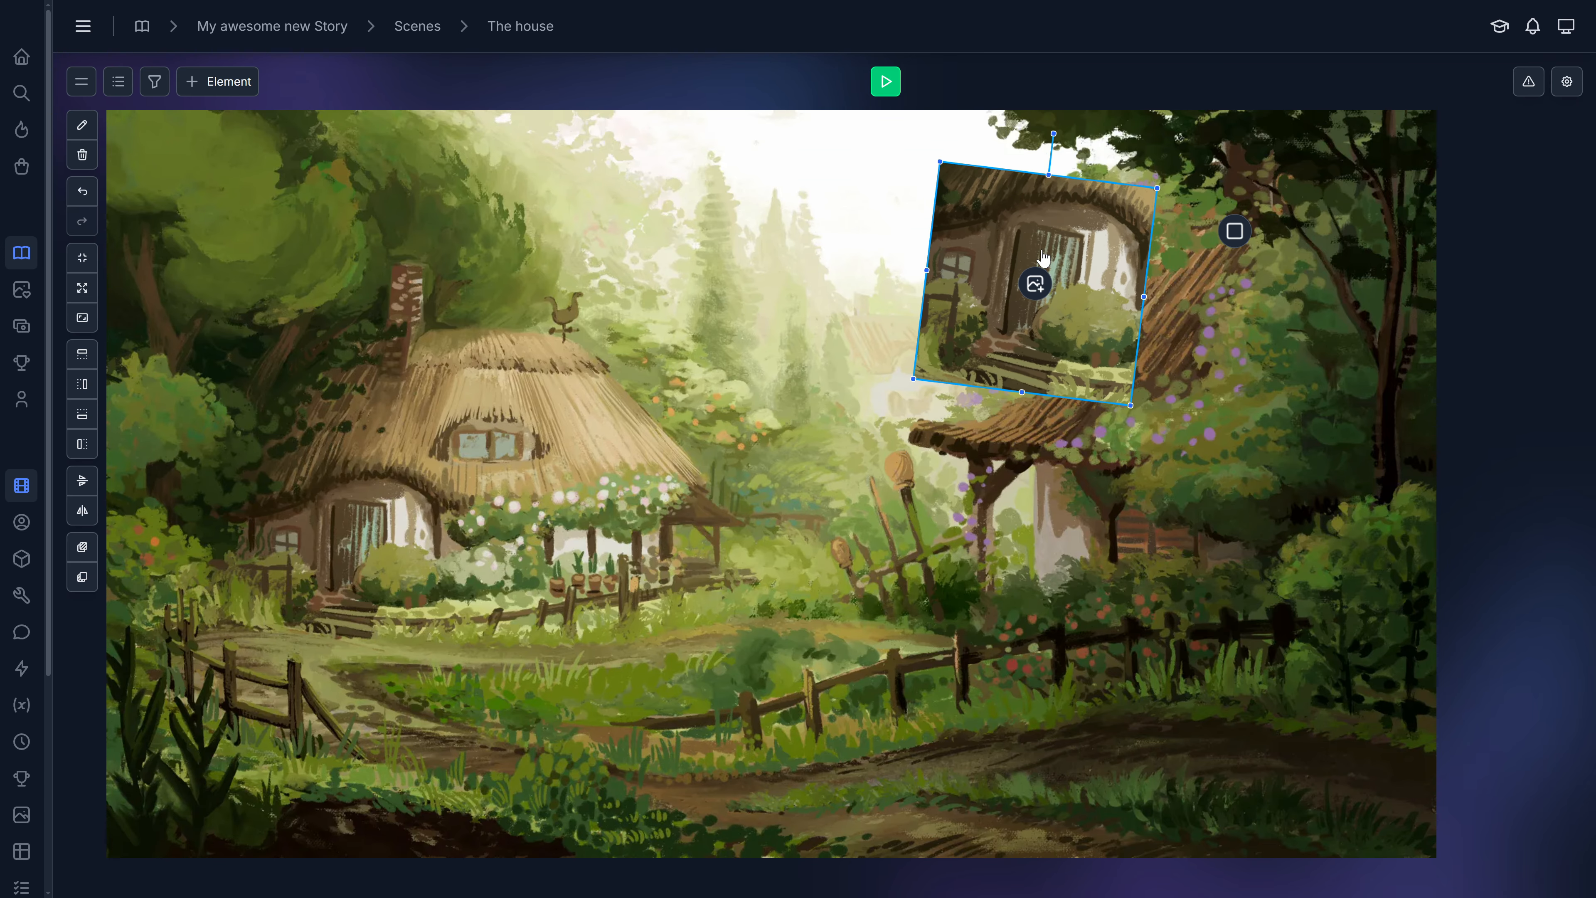
Add an Exit element leading to Our first scene and place it at the lower right edge of the scene.
{"action": "left_click", "coordinate": [223, 81]}
{"action": "left_click", "coordinate": [218, 189]}
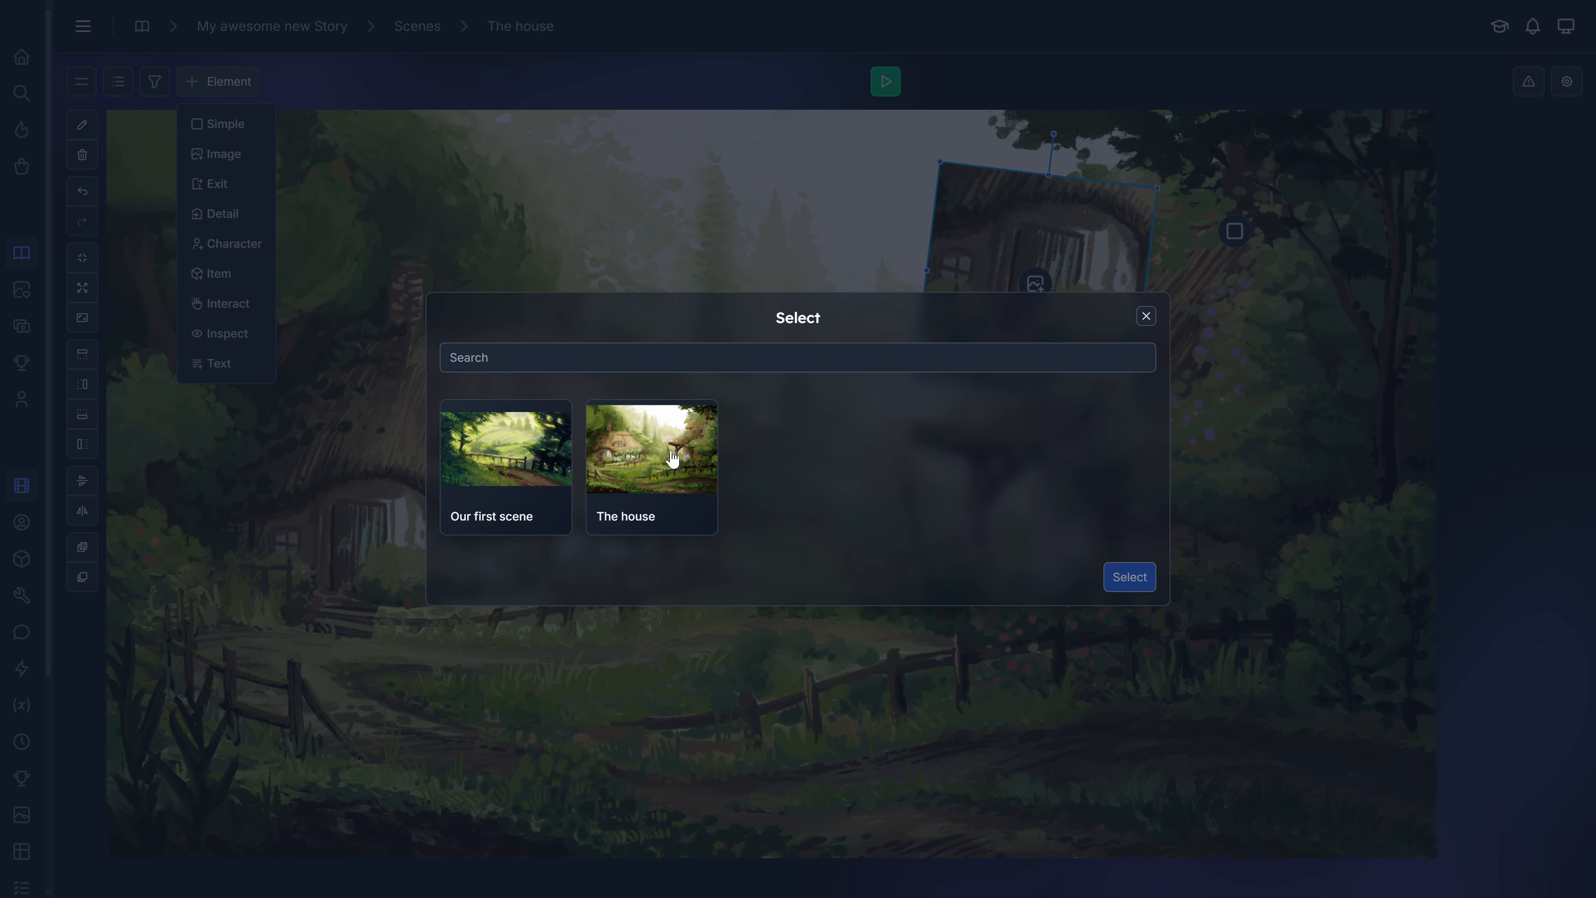
{"action": "left_click", "coordinate": [506, 458]}
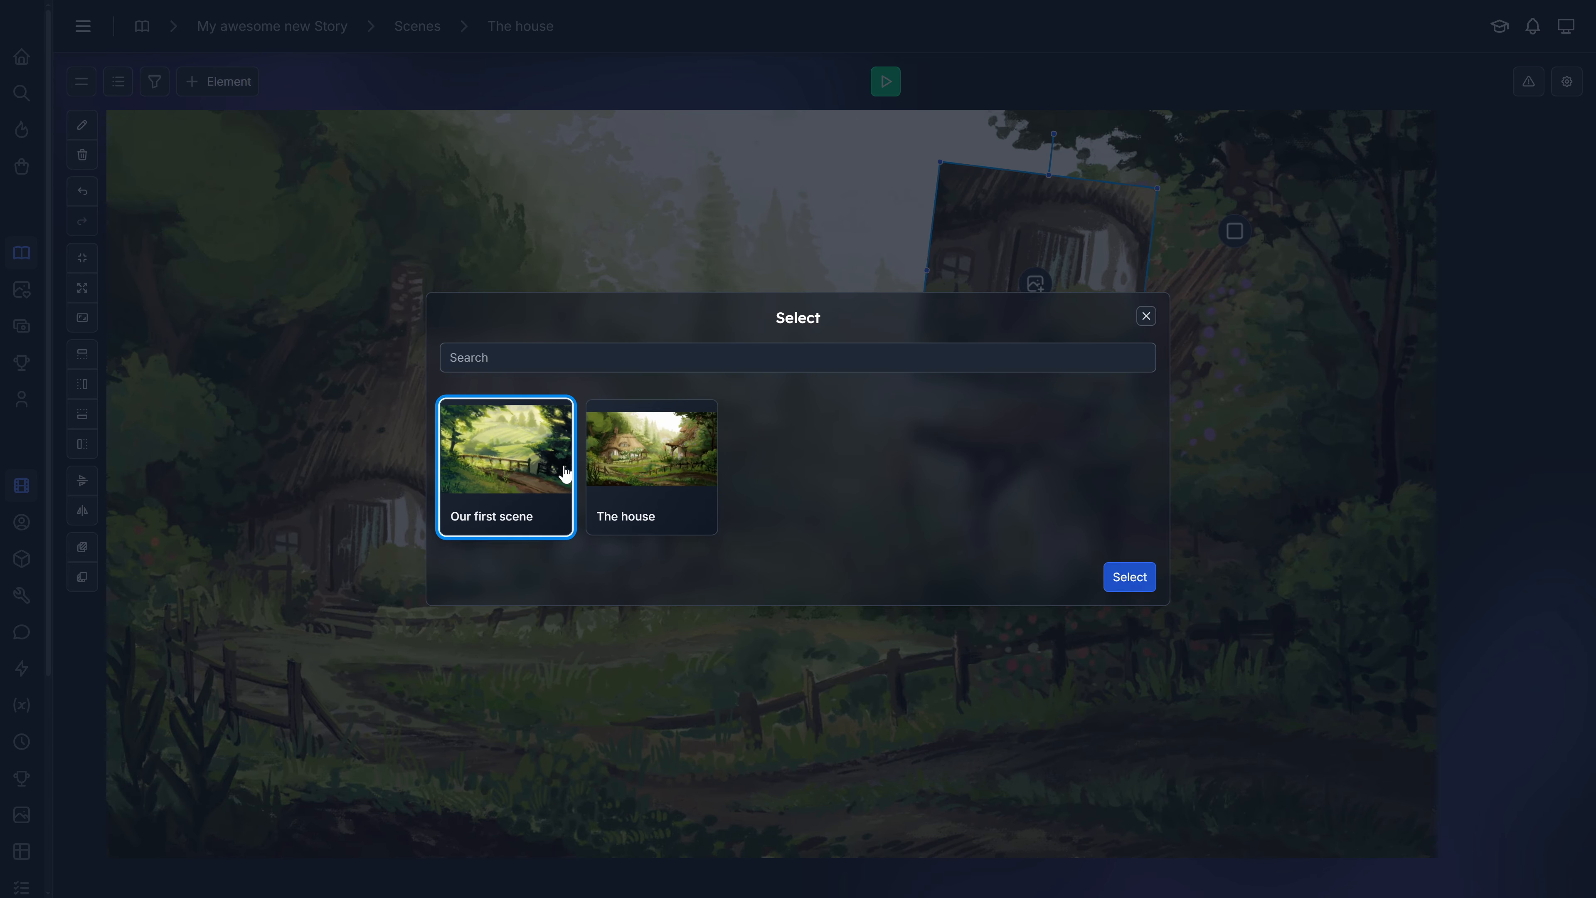
{"action": "left_click", "coordinate": [1129, 577]}
{"action": "left_click_drag", "start_coordinate": [767, 490], "coordinate": [1347, 785]}
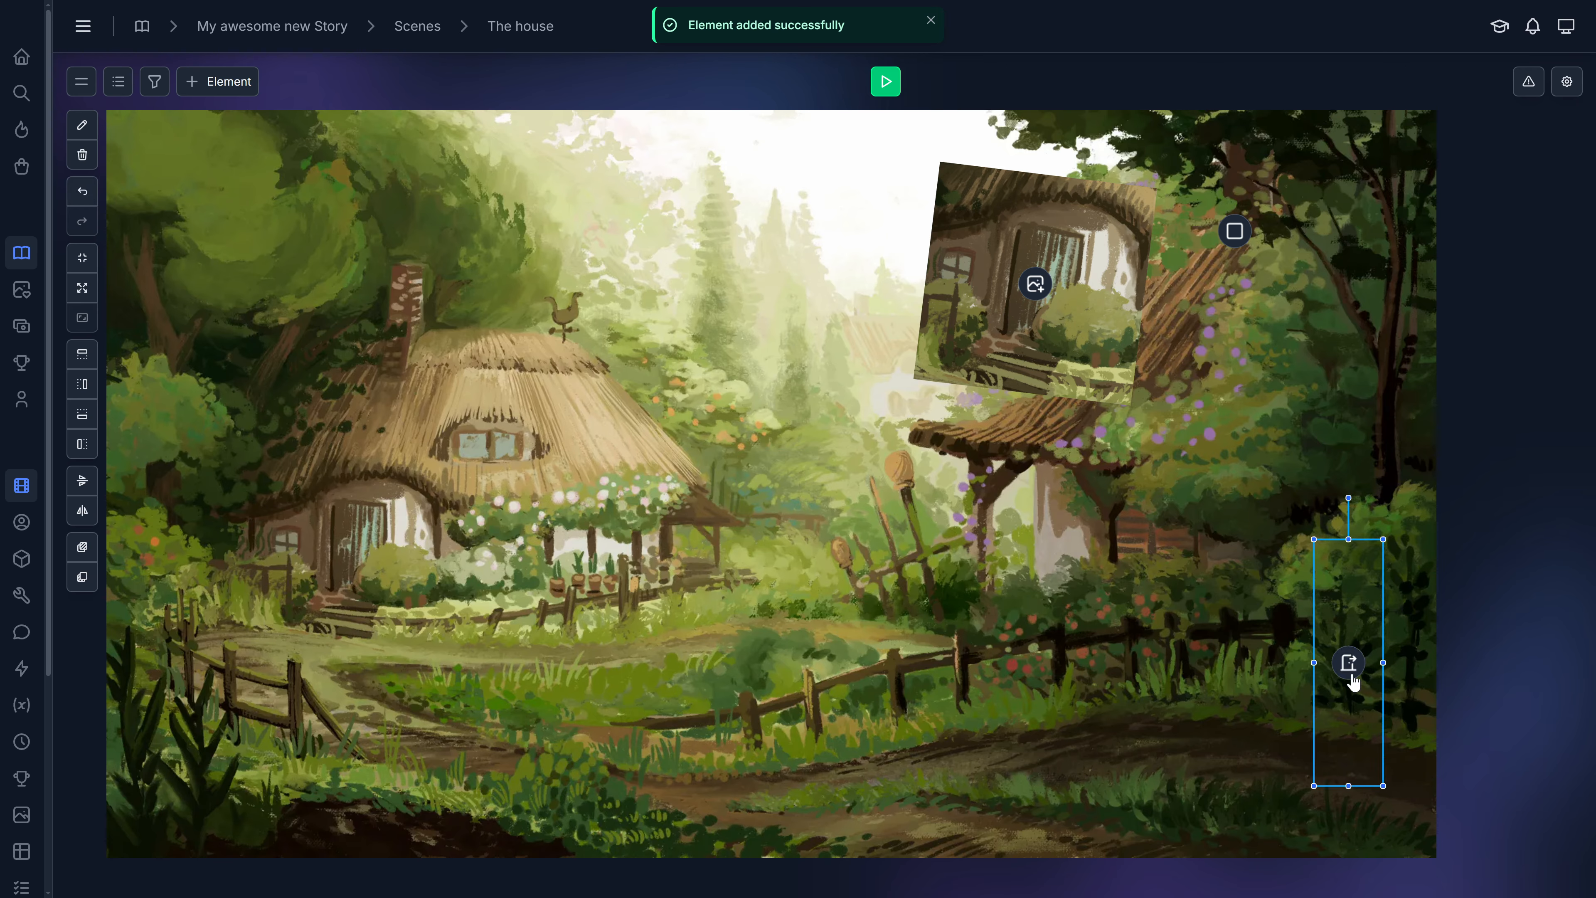
{"action": "left_click_drag", "start_coordinate": [1348, 663], "coordinate": [1313, 677]}
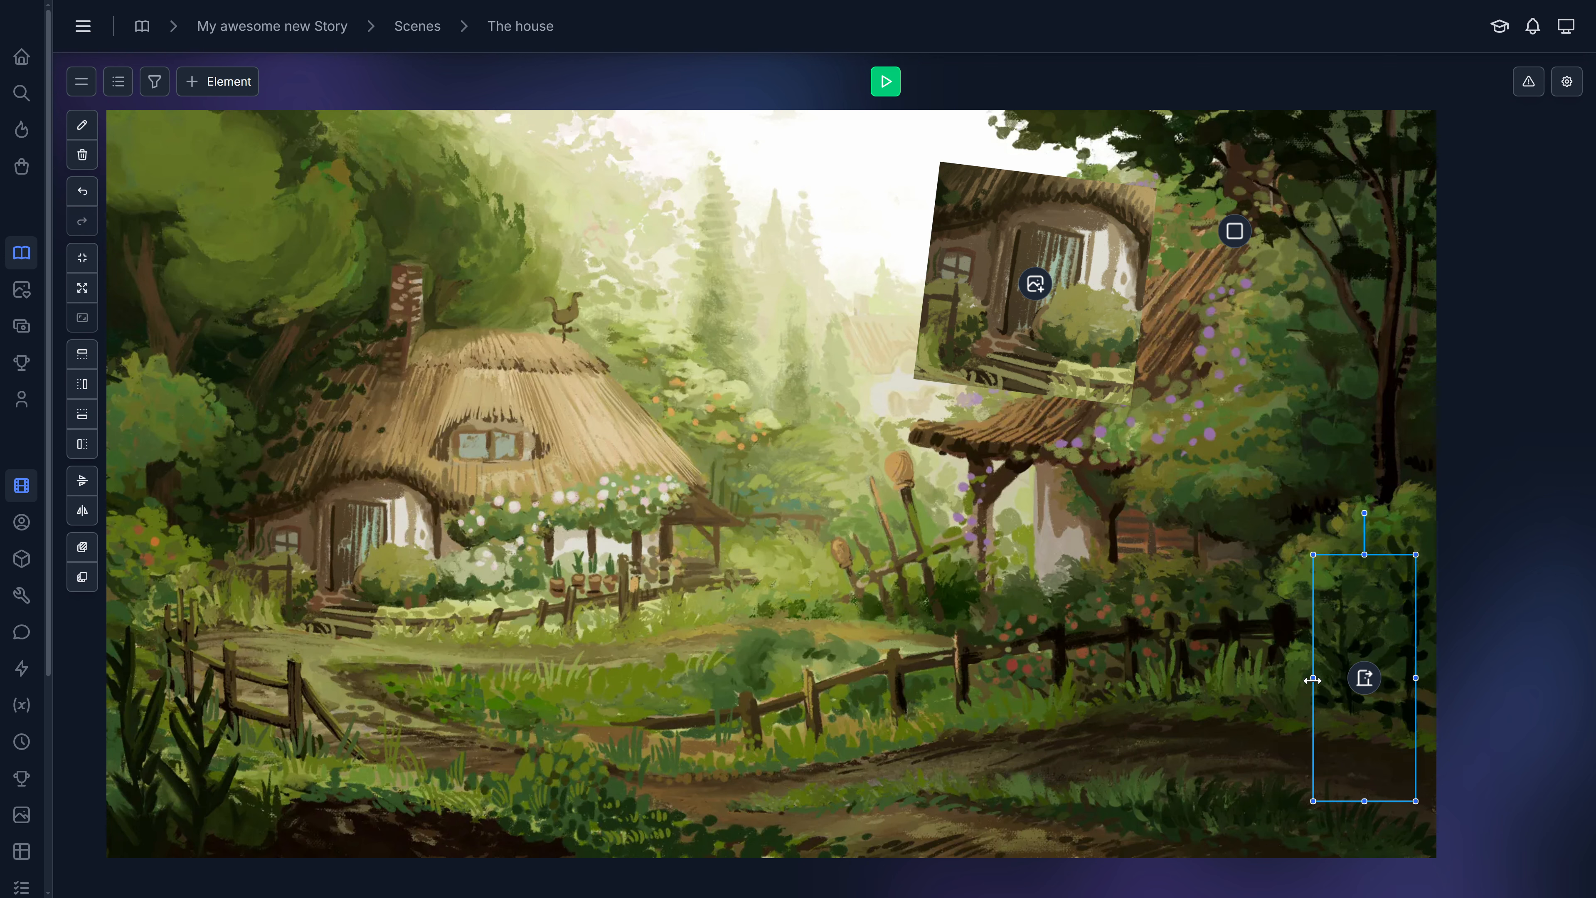
Add a Detail element using Window details and place it over the left house's doorway.
{"action": "left_click", "coordinate": [223, 83]}
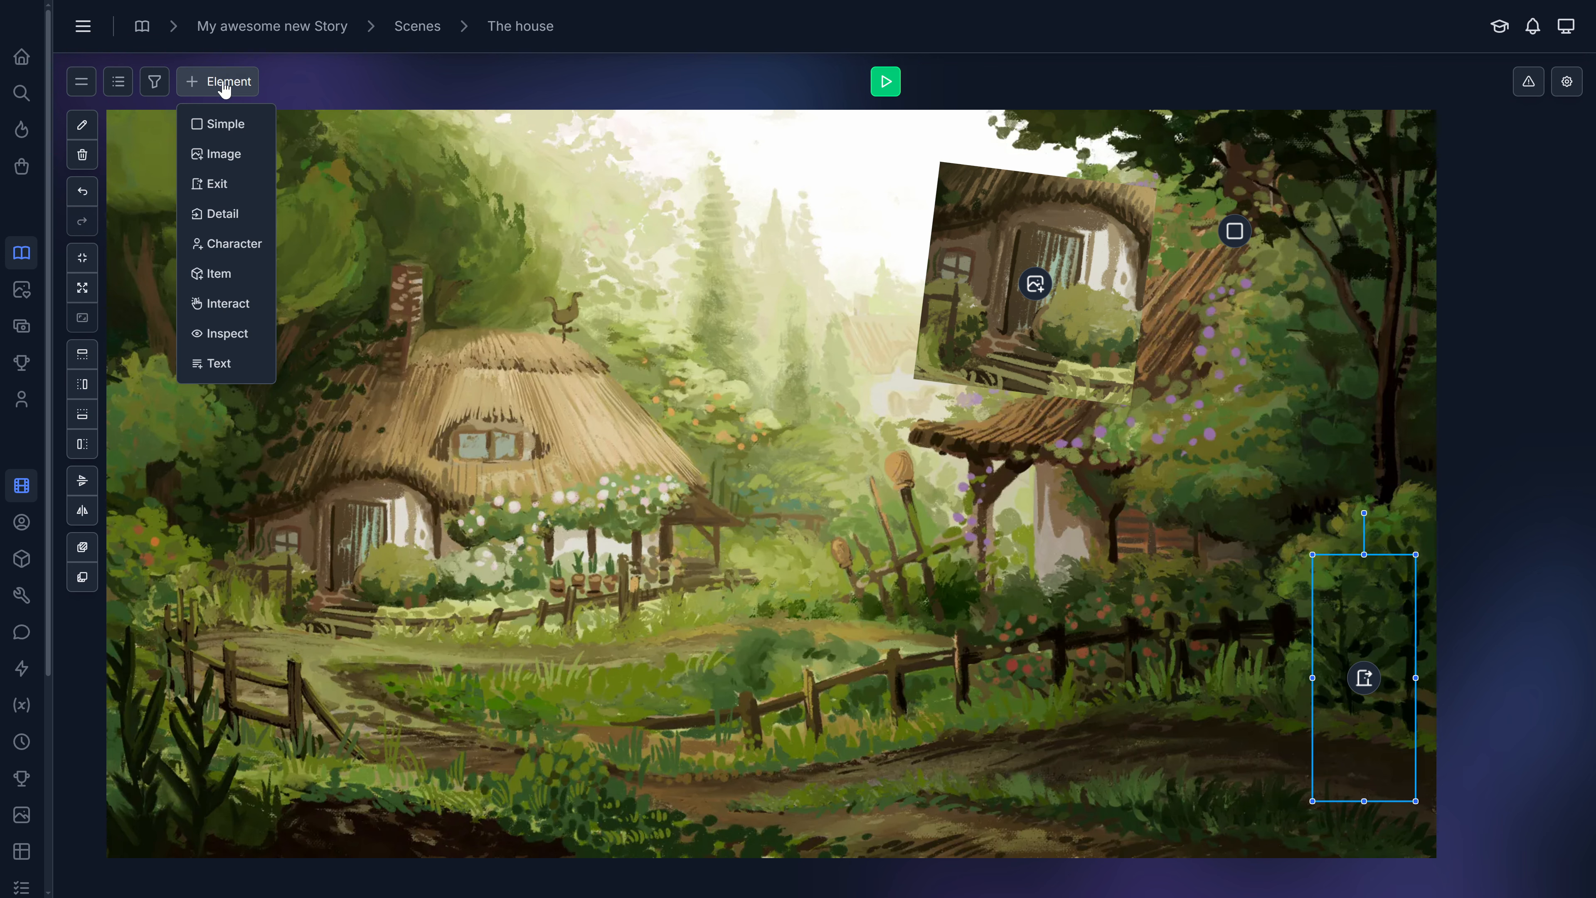
{"action": "left_click", "coordinate": [220, 213]}
{"action": "left_click", "coordinate": [529, 451]}
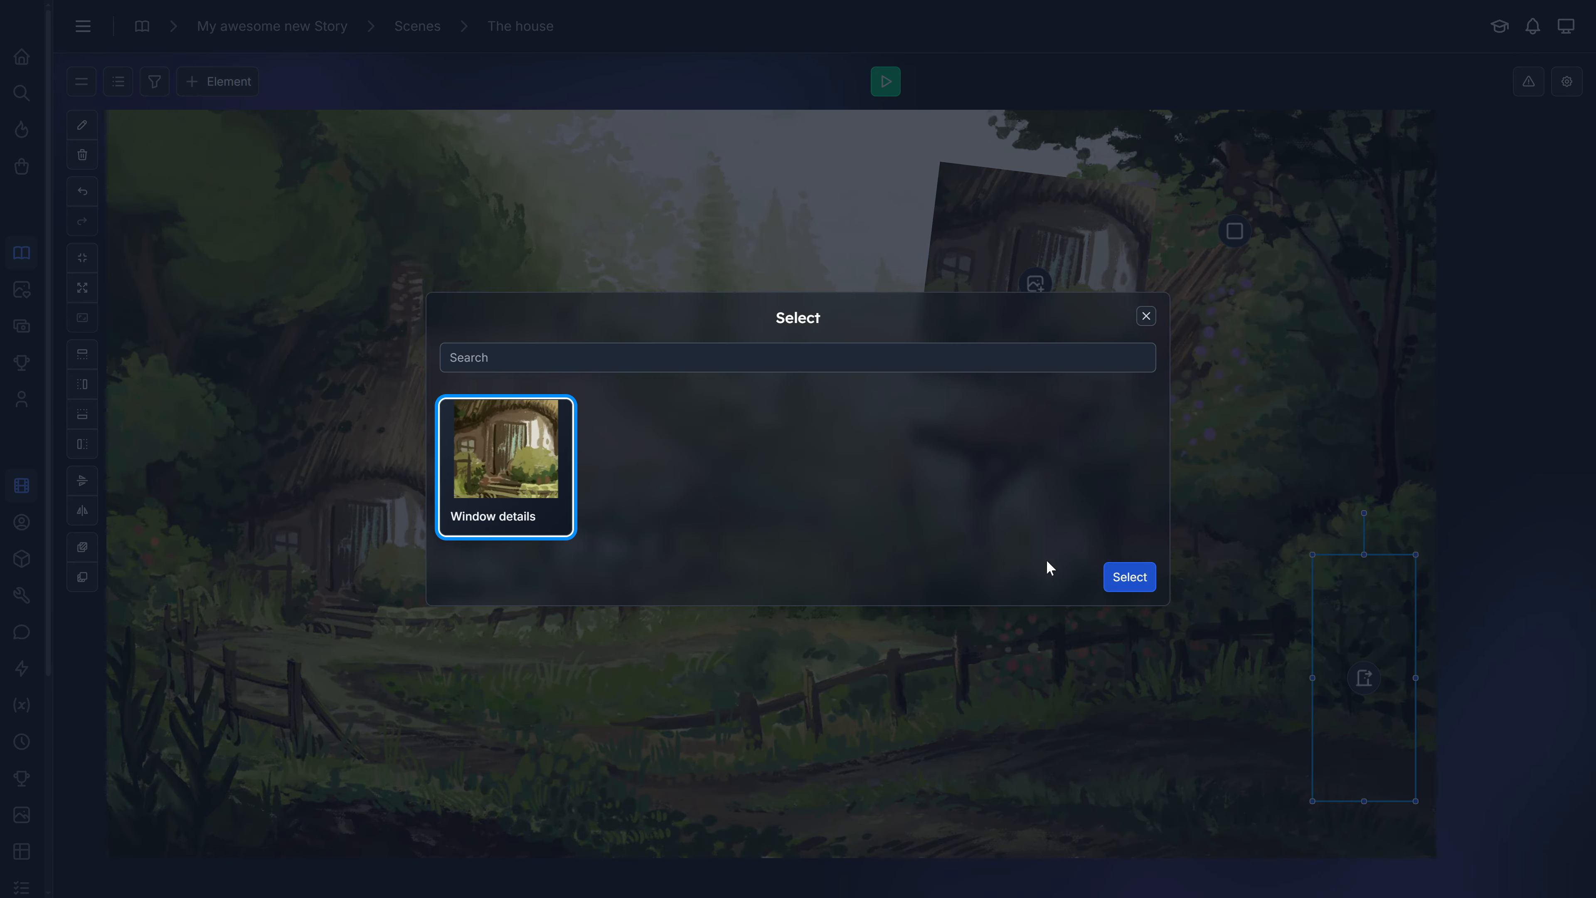
{"action": "left_click", "coordinate": [1128, 578]}
{"action": "left_click_drag", "start_coordinate": [773, 493], "coordinate": [312, 599]}
{"action": "left_click_drag", "start_coordinate": [430, 486], "coordinate": [451, 464]}
Add a Character element using the Maria_WinterOutfit_Neutral image.
{"action": "left_click", "coordinate": [221, 83]}
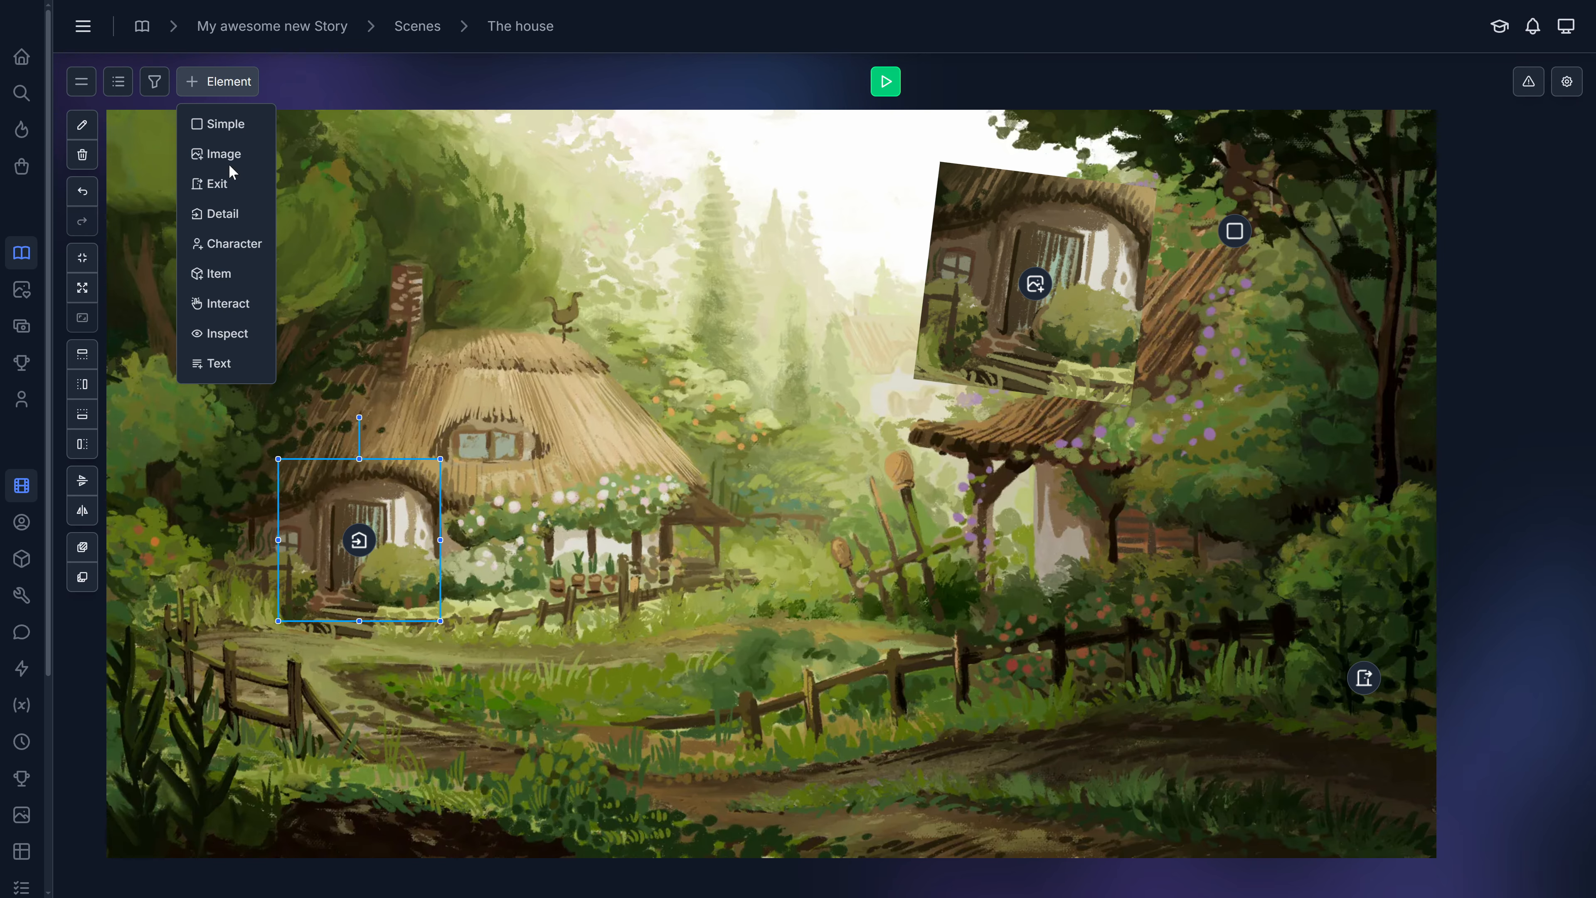
{"action": "left_click", "coordinate": [224, 247]}
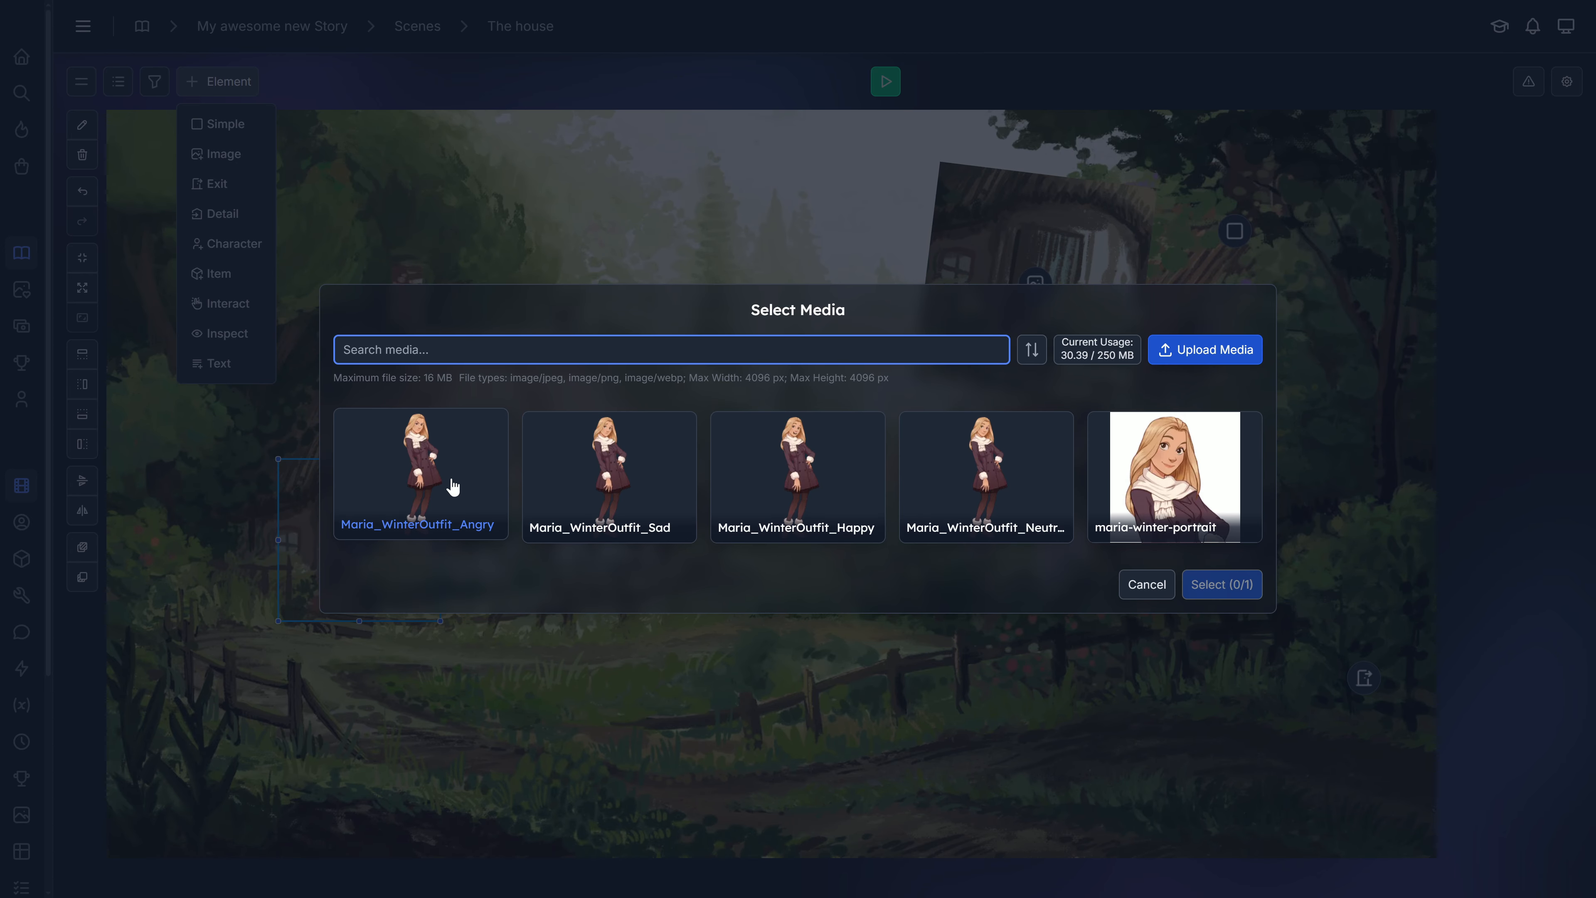
{"action": "left_click", "coordinate": [992, 483]}
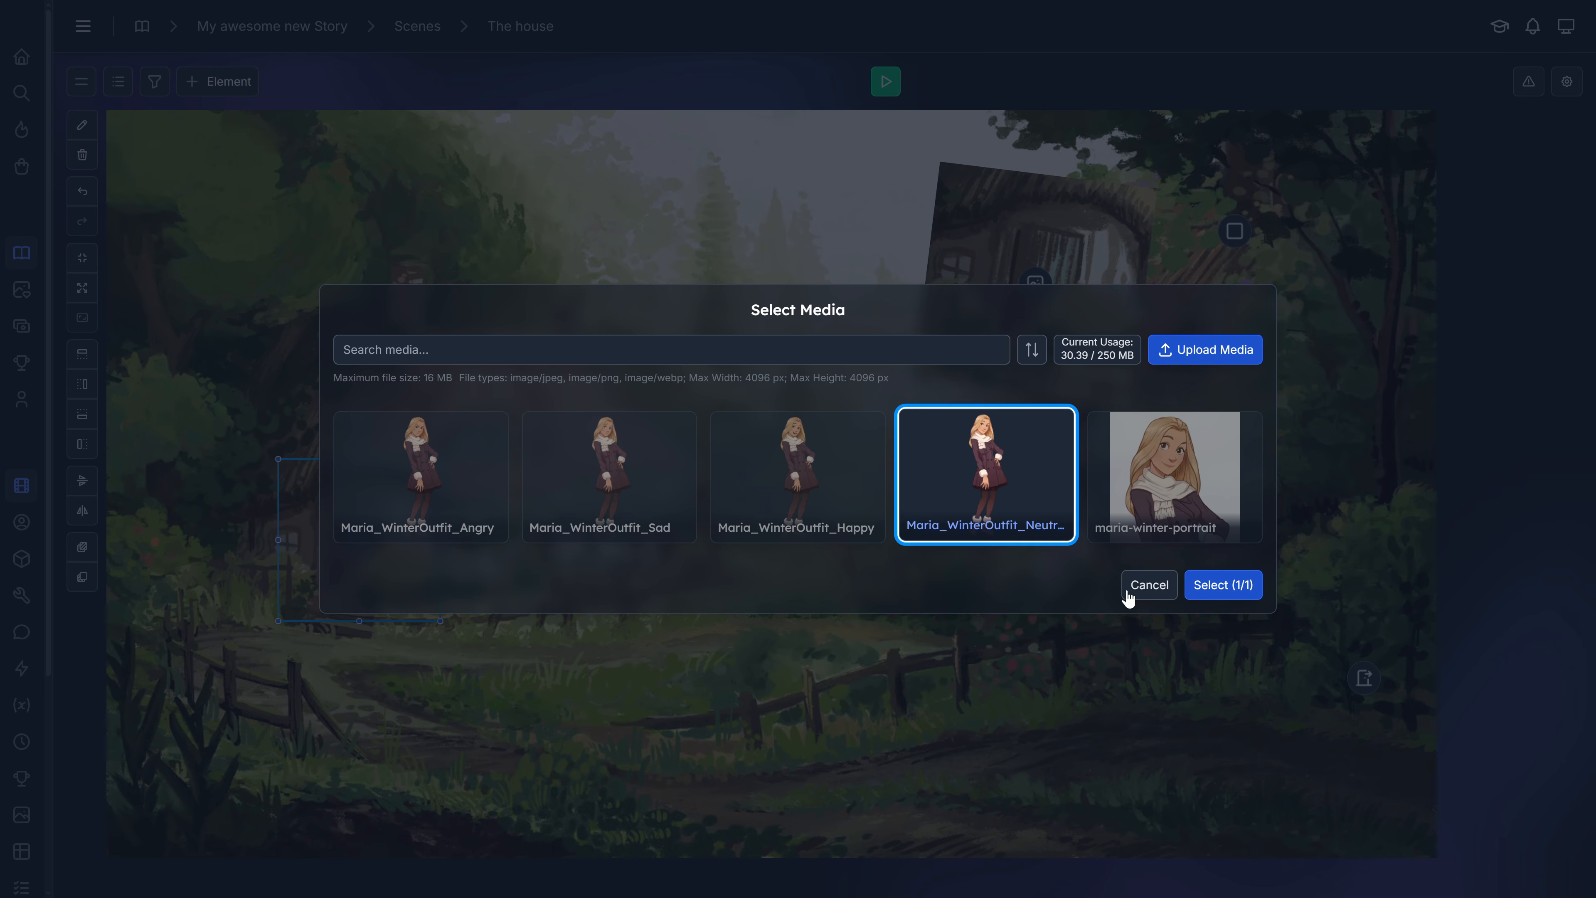
{"action": "left_click", "coordinate": [1210, 586]}
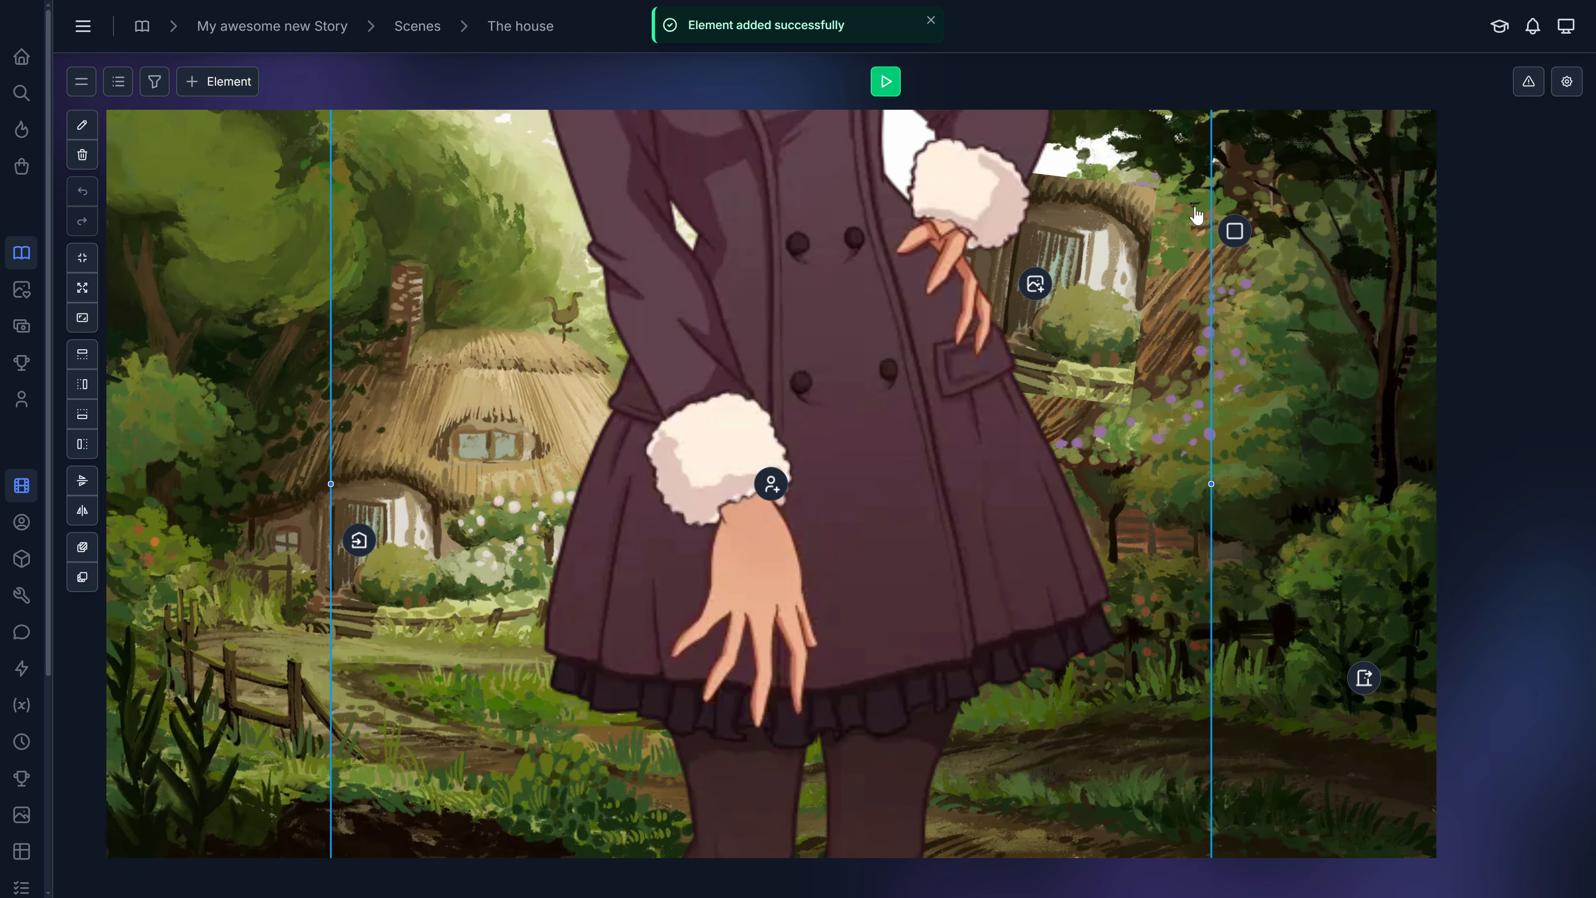
Scale the character down and place her standing on the path in front of the left house.
{"action": "left_click_drag", "start_coordinate": [885, 256], "coordinate": [832, 686]}
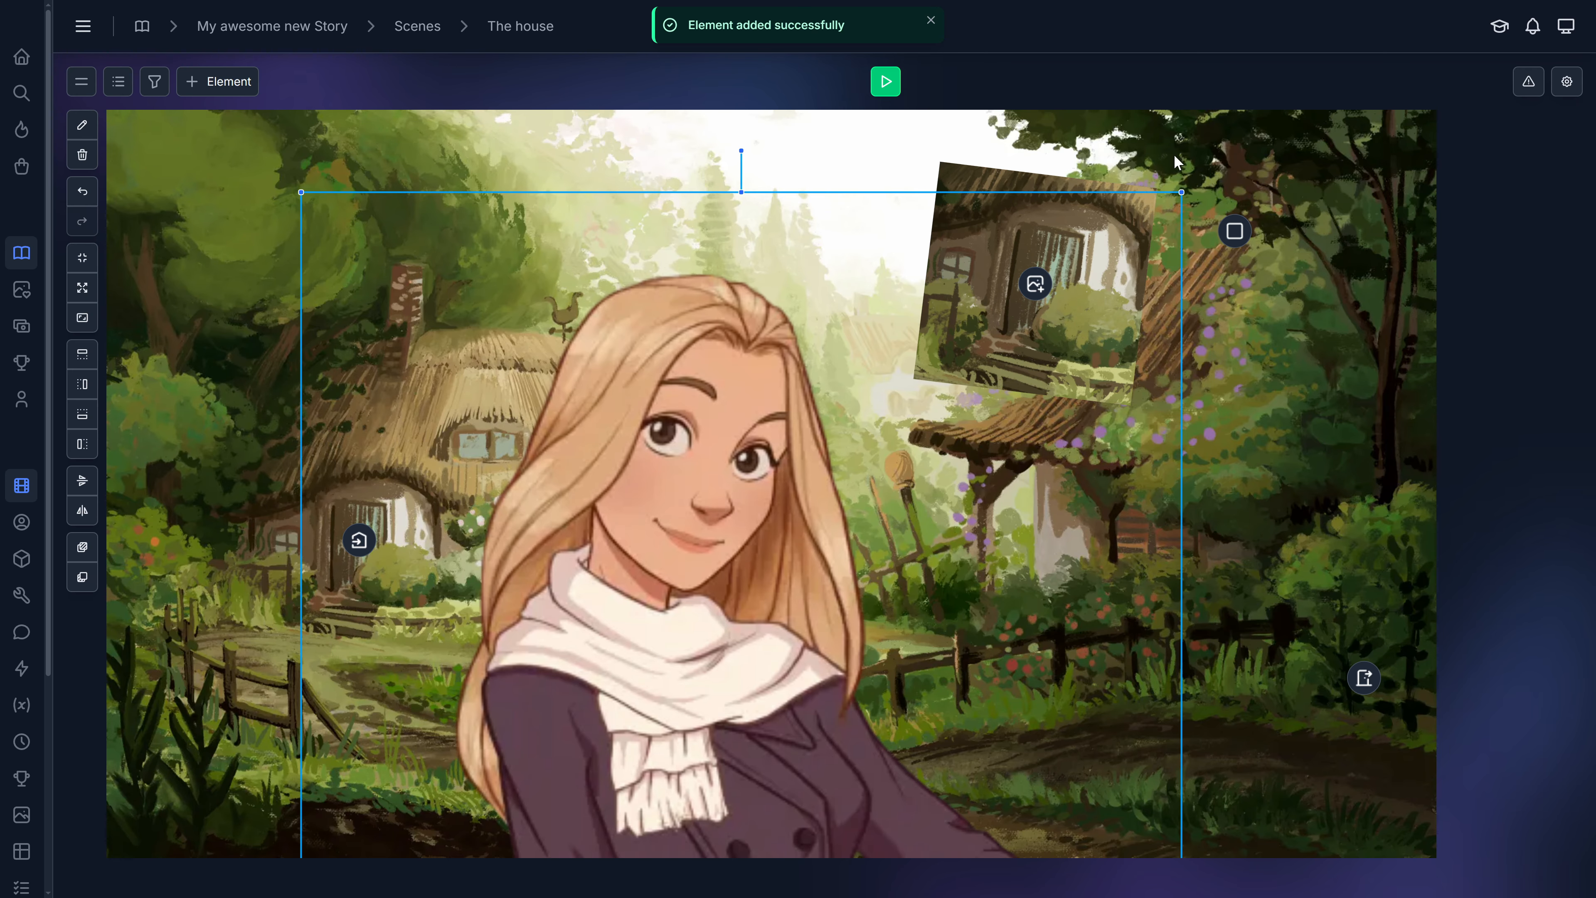
{"action": "left_click_drag", "start_coordinate": [1182, 192], "coordinate": [738, 692]}
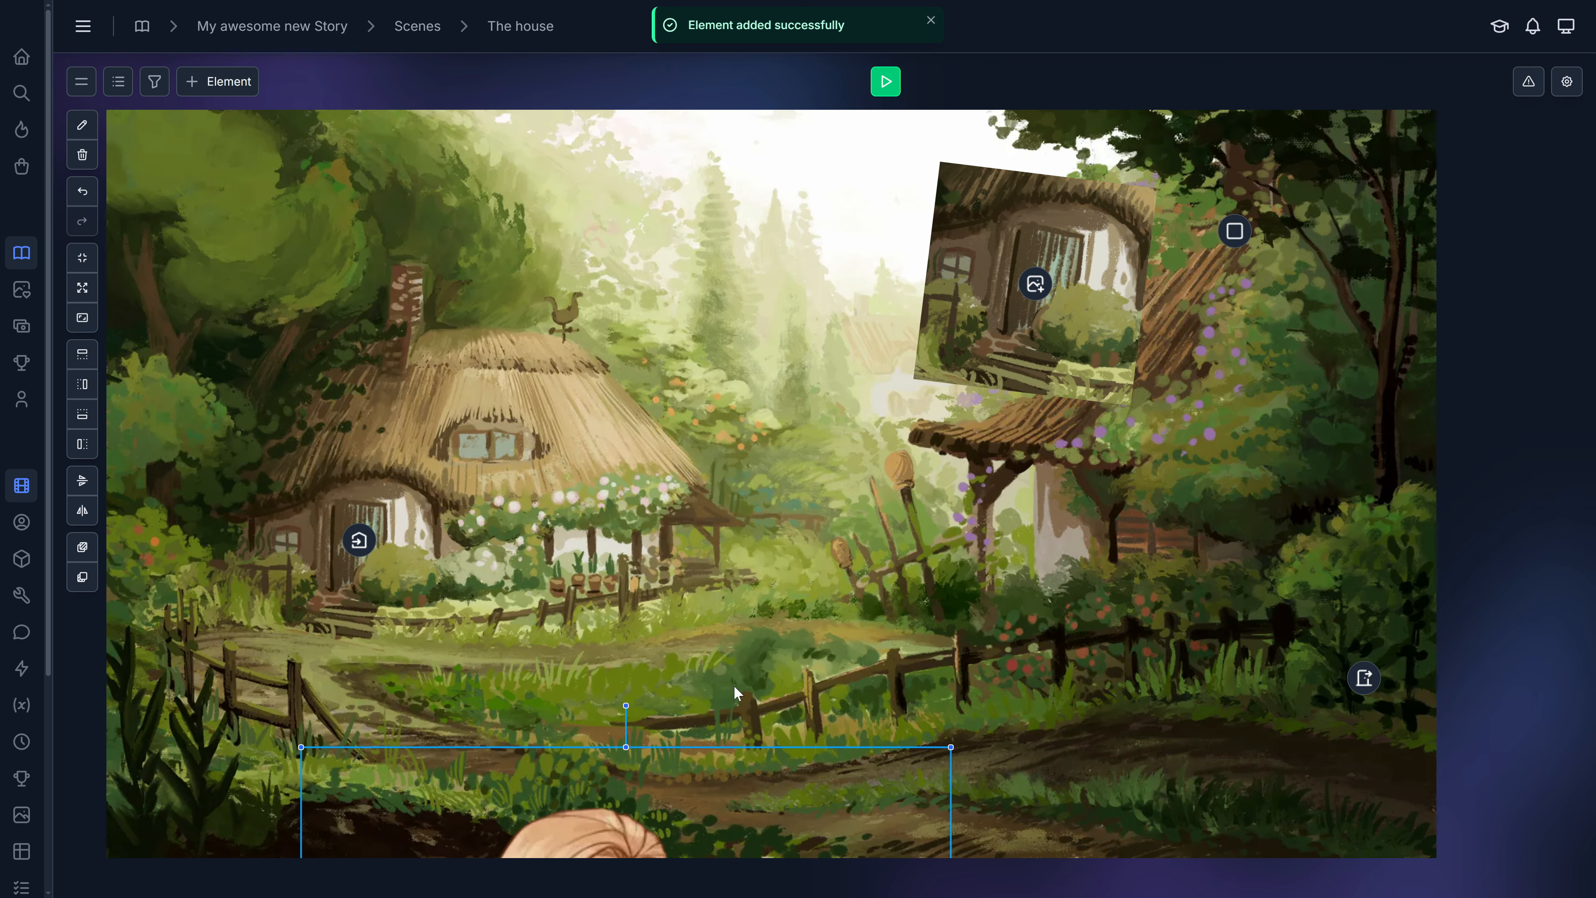
{"action": "left_click_drag", "start_coordinate": [660, 821], "coordinate": [733, 200]}
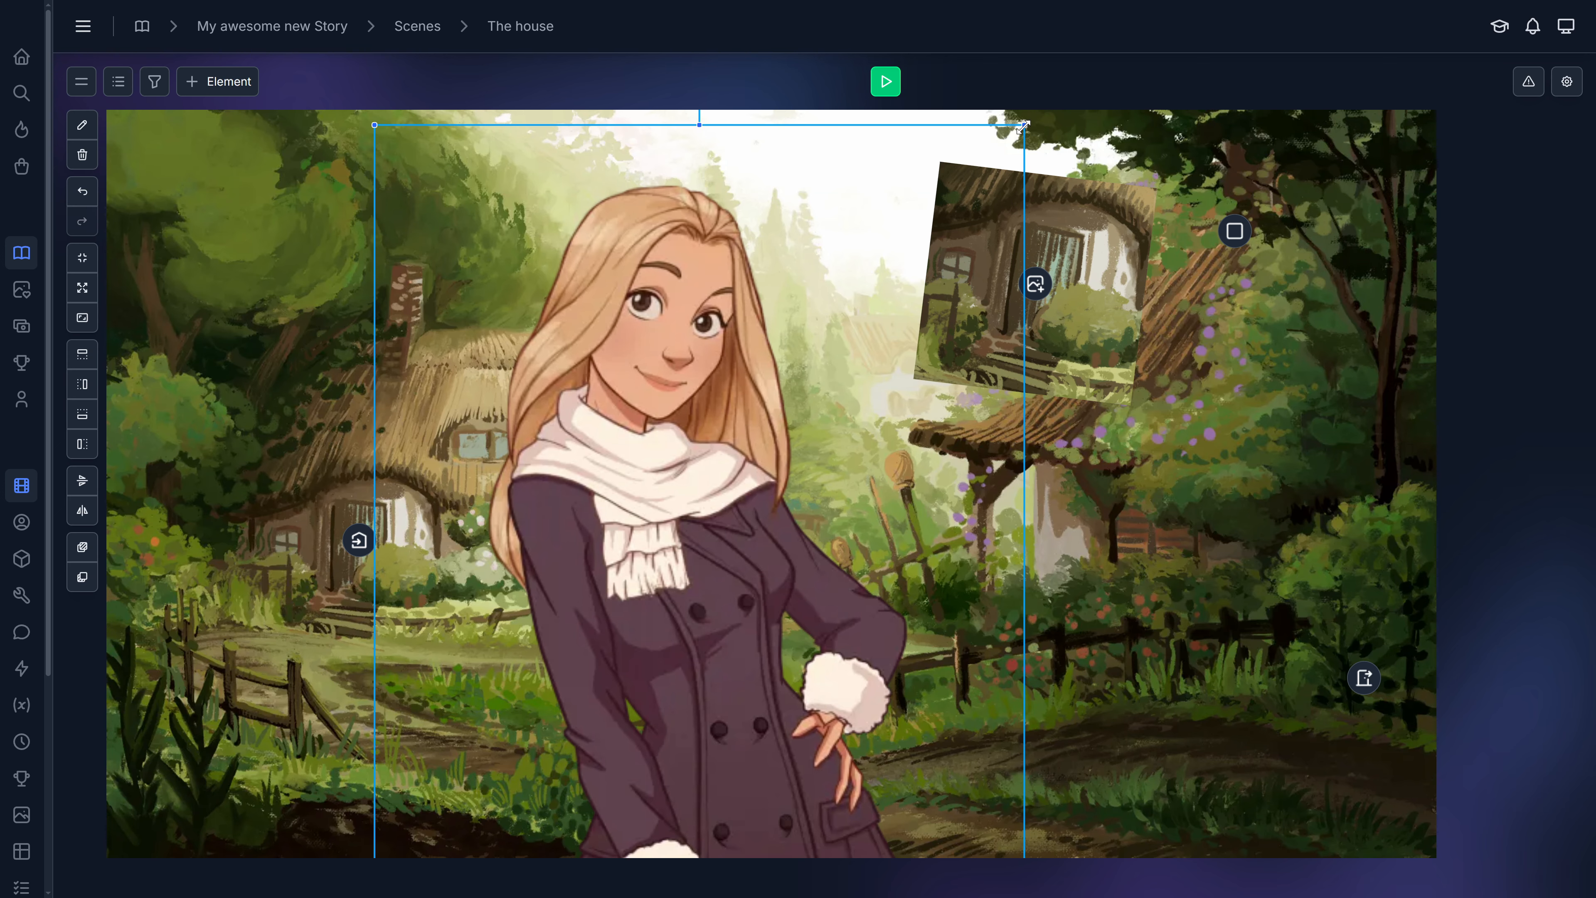
{"action": "left_click_drag", "start_coordinate": [1024, 126], "coordinate": [794, 669]}
{"action": "left_click_drag", "start_coordinate": [613, 732], "coordinate": [810, 186]}
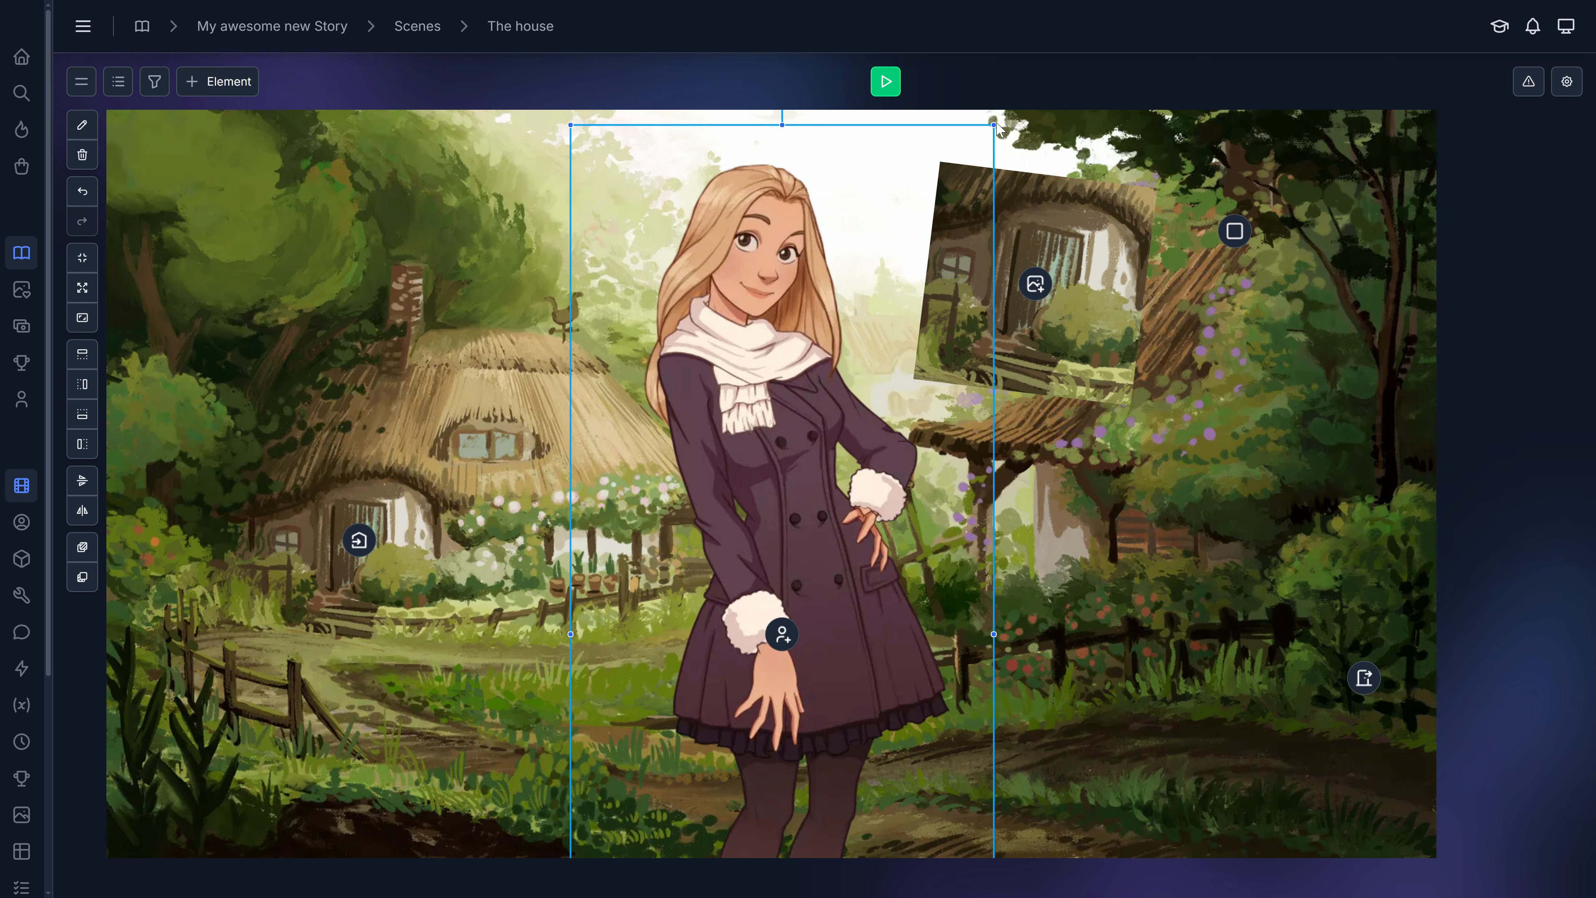
{"action": "left_click_drag", "start_coordinate": [996, 125], "coordinate": [773, 577]}
{"action": "left_click_drag", "start_coordinate": [717, 697], "coordinate": [678, 314]}
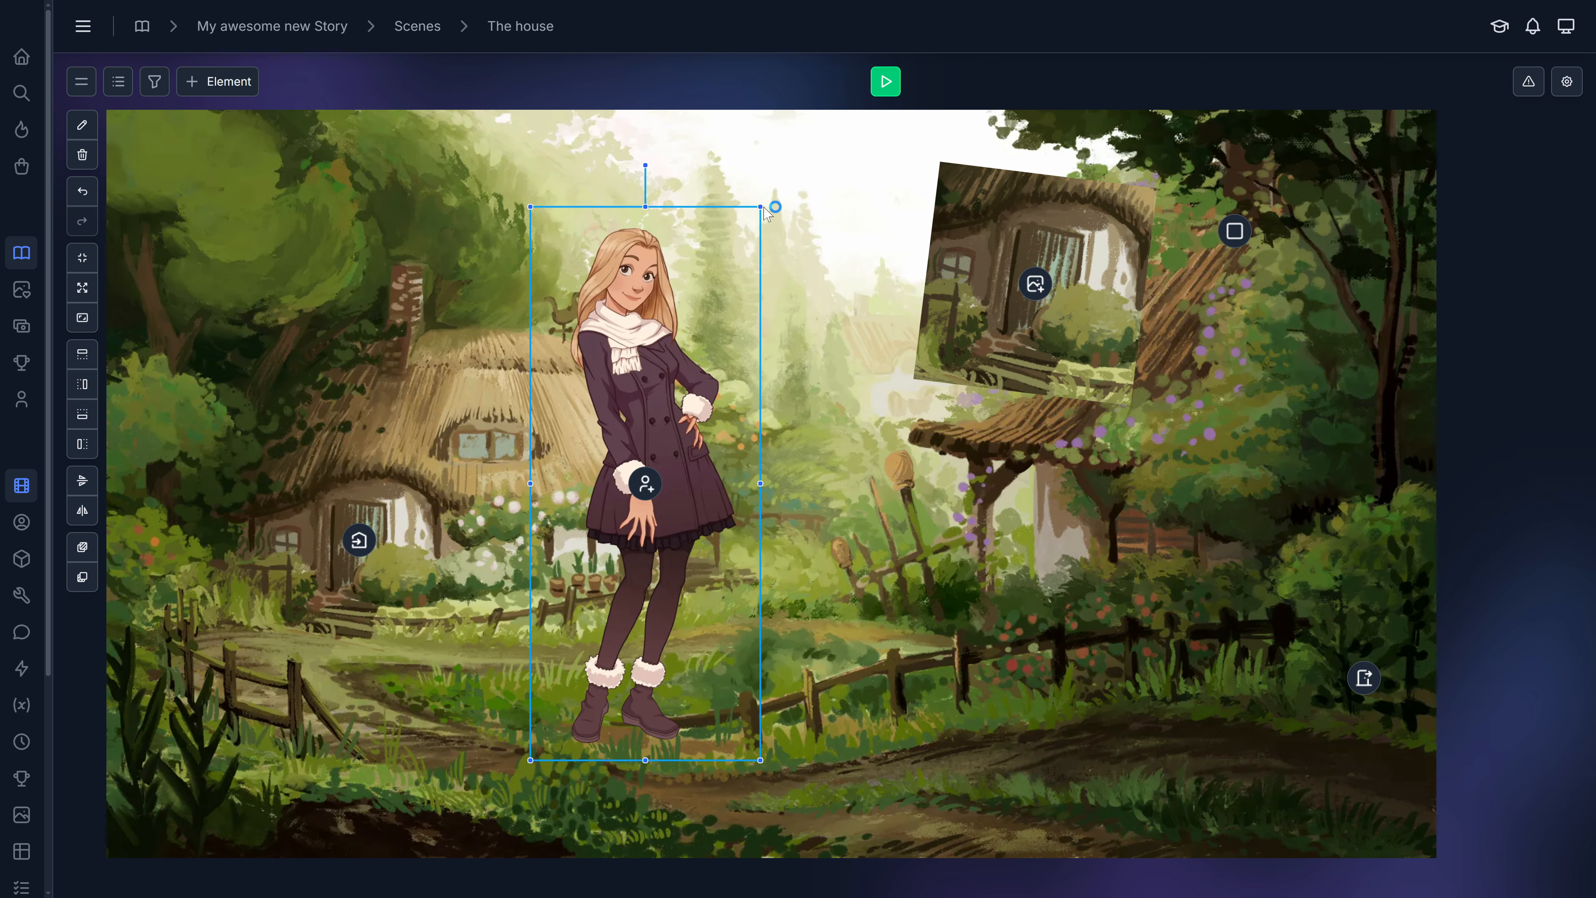
{"action": "left_click_drag", "start_coordinate": [761, 207], "coordinate": [615, 556]}
{"action": "left_click_drag", "start_coordinate": [571, 651], "coordinate": [581, 602]}
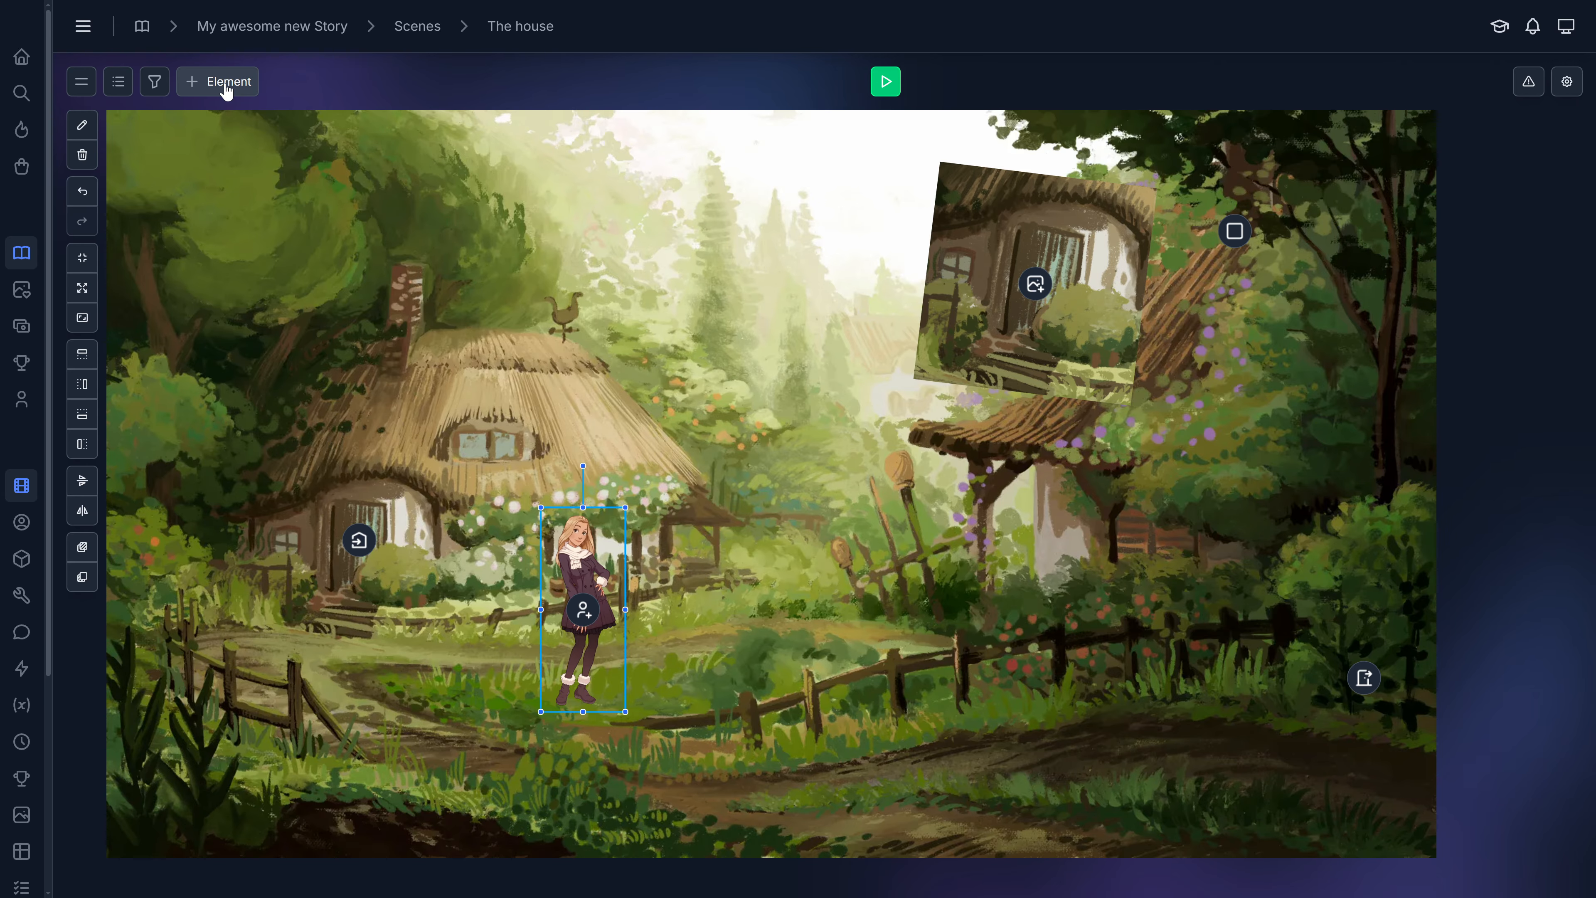
Add an Item element with Leaves, shrink it and place it on the path near the right fence.
{"action": "left_click", "coordinate": [226, 88]}
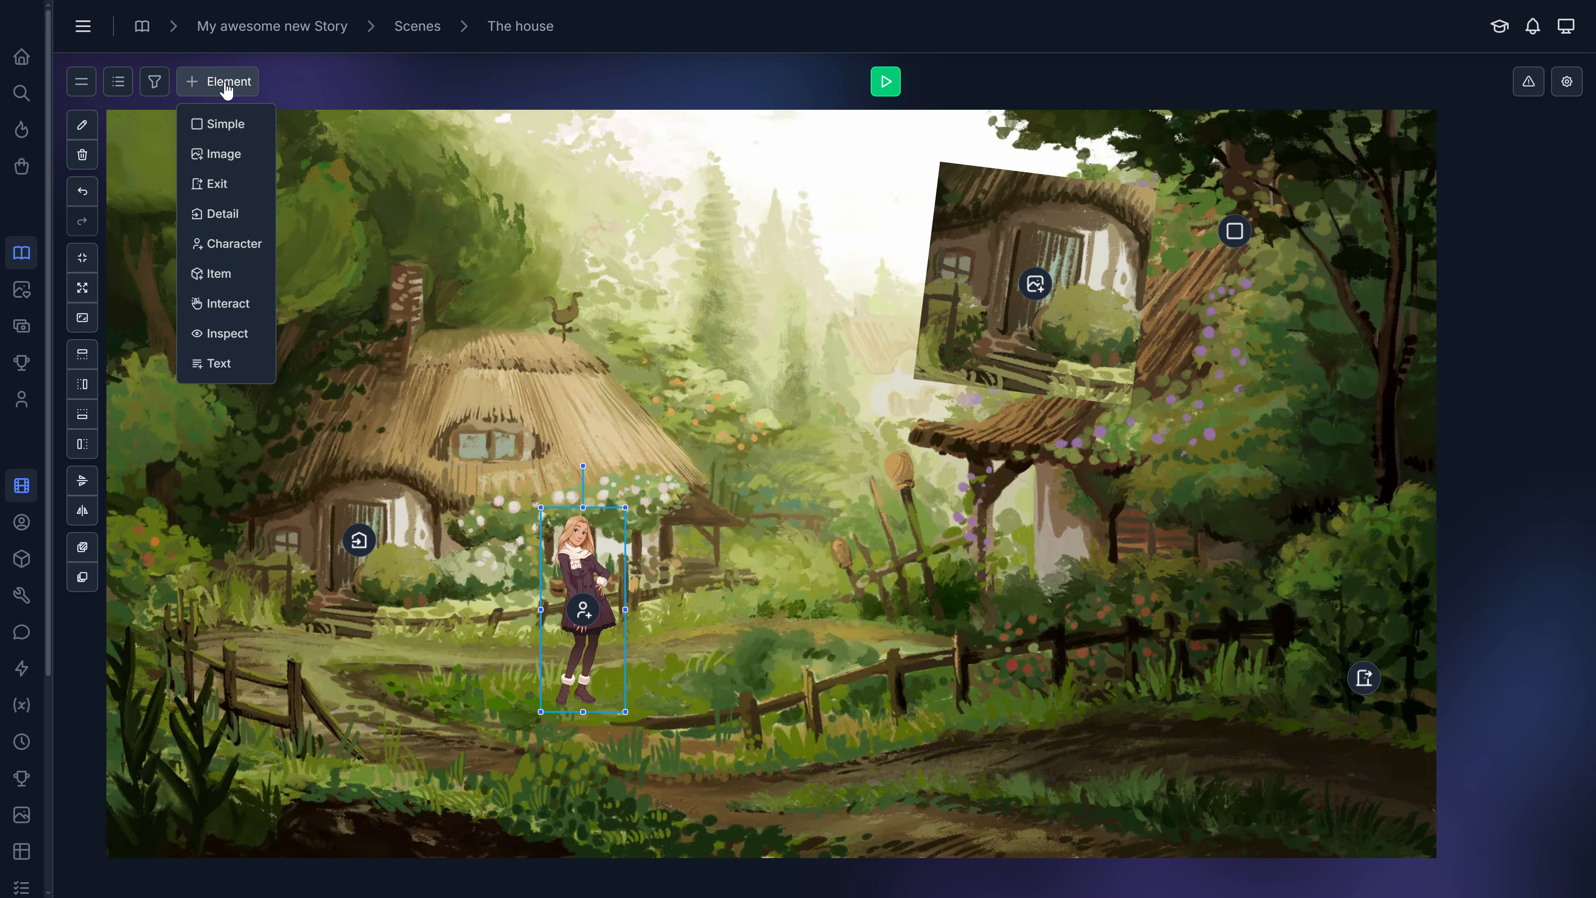
{"action": "left_click", "coordinate": [226, 278]}
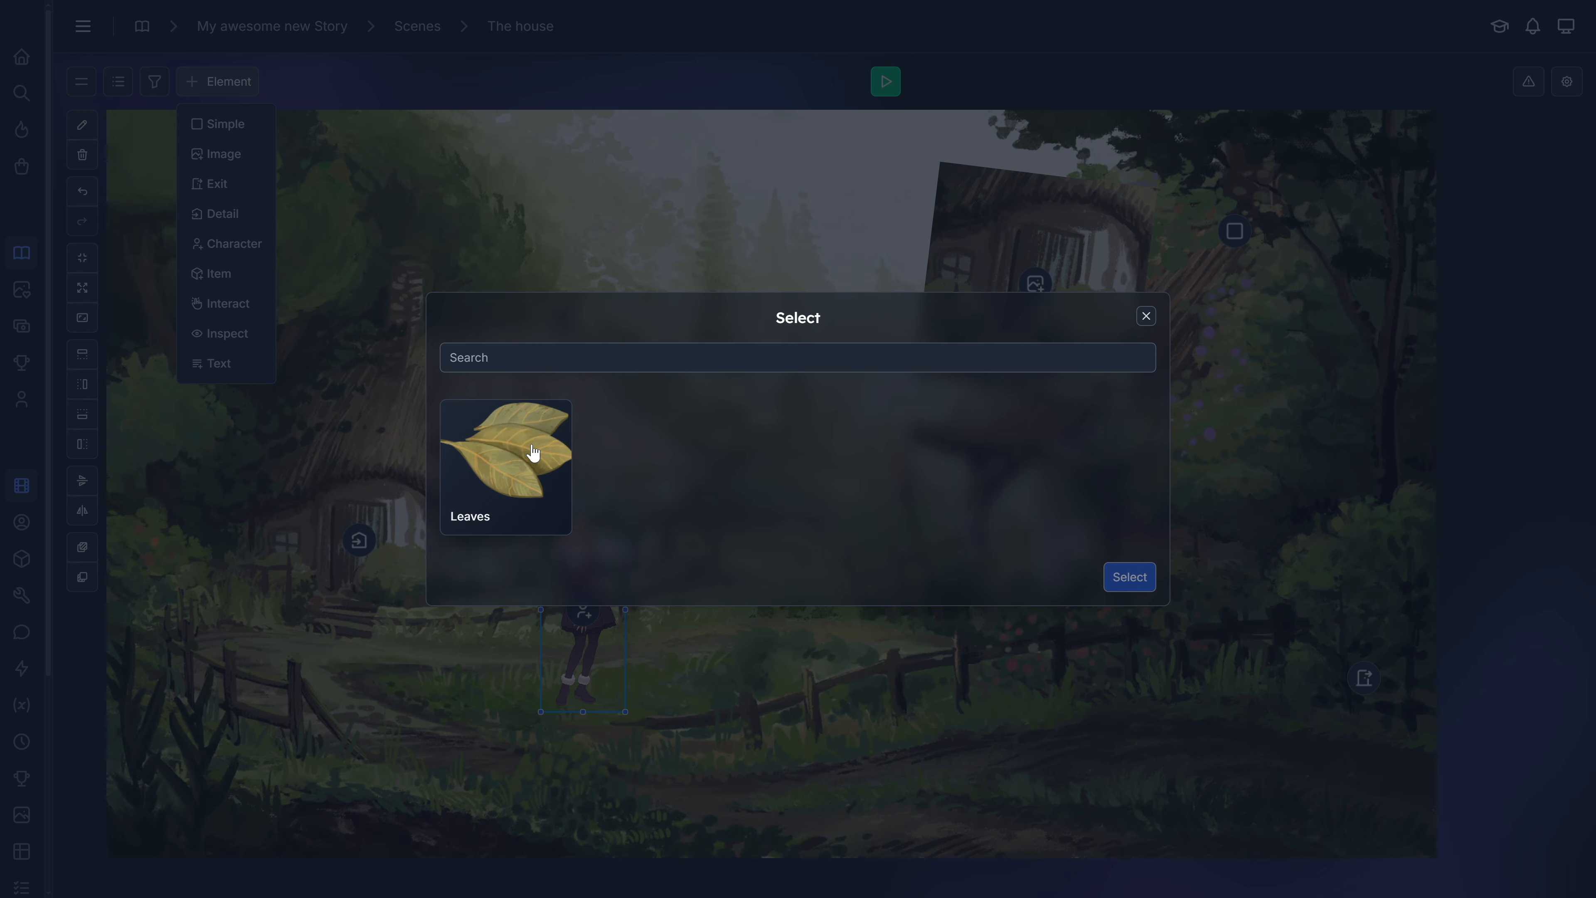
{"action": "left_click", "coordinate": [533, 454]}
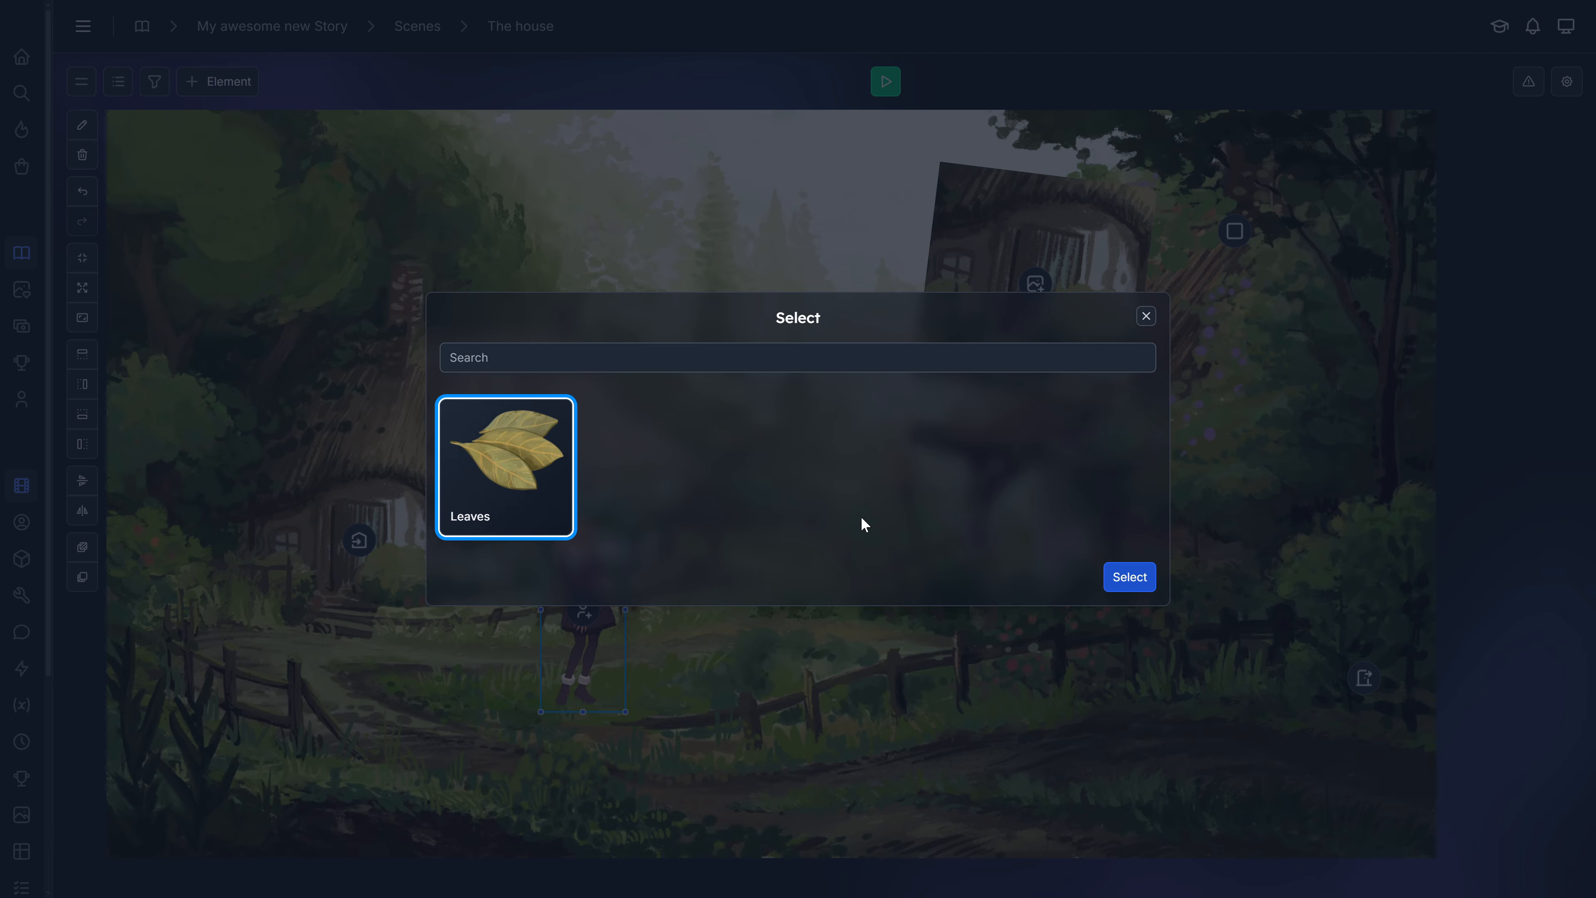
{"action": "left_click", "coordinate": [1129, 581]}
{"action": "left_click_drag", "start_coordinate": [1008, 310], "coordinate": [707, 503]}
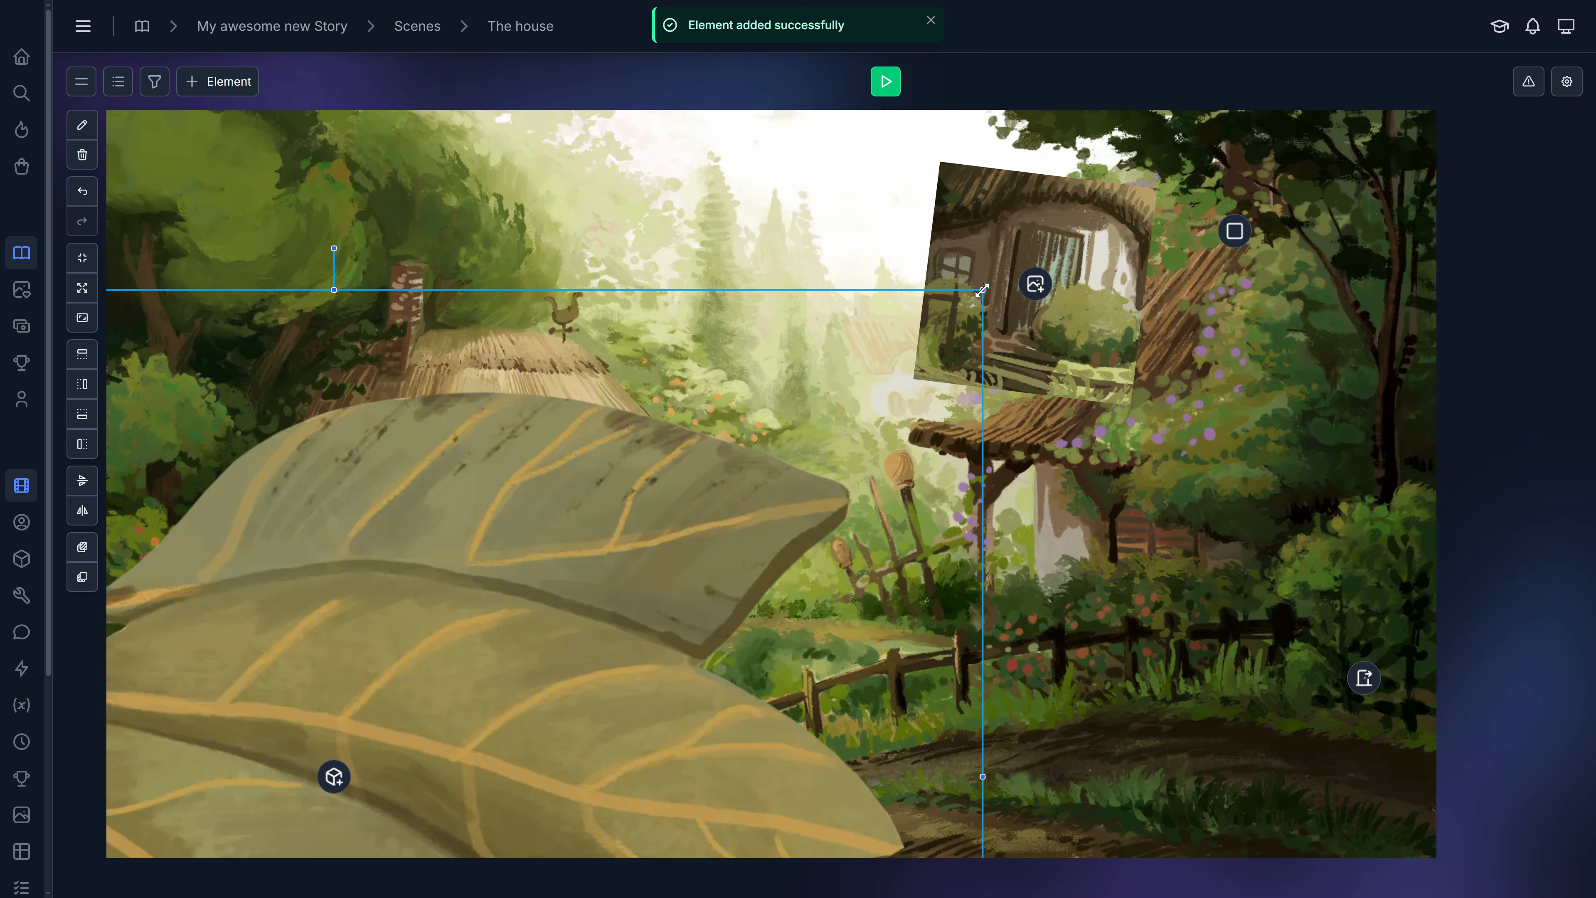
{"action": "left_click_drag", "start_coordinate": [982, 290], "coordinate": [363, 755]}
{"action": "left_click_drag", "start_coordinate": [238, 809], "coordinate": [964, 267]}
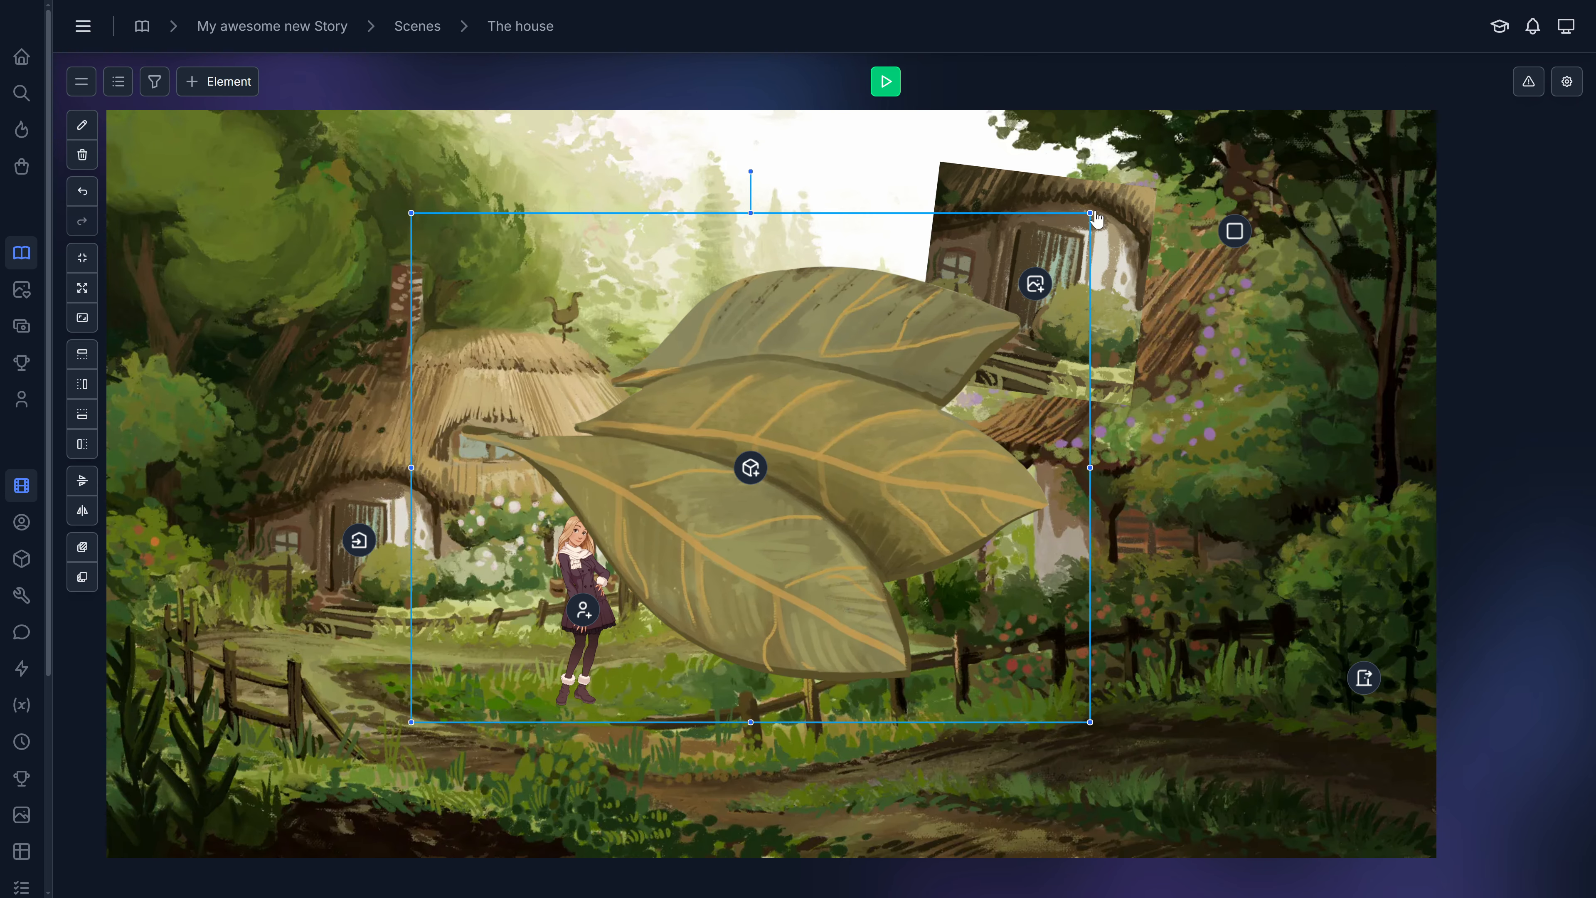
{"action": "left_click_drag", "start_coordinate": [1097, 218], "coordinate": [473, 714]}
{"action": "left_click_drag", "start_coordinate": [499, 634], "coordinate": [1070, 723]}
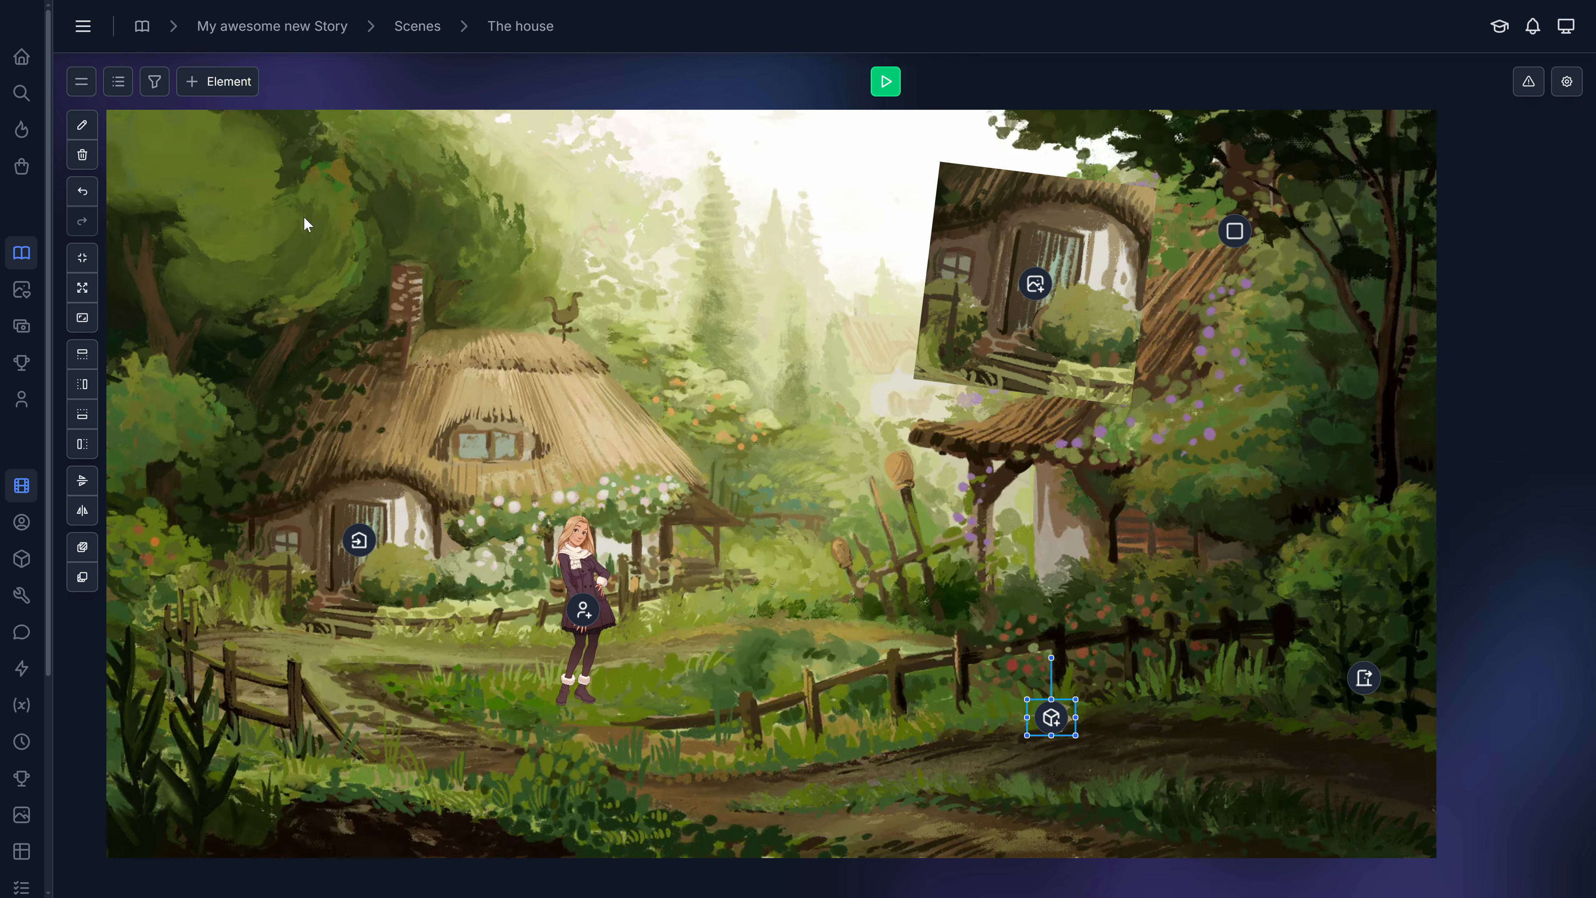
Add an Interact element playing the narration 'I interacted with this element', save it and move it above the left house's roof.
{"action": "left_click", "coordinate": [238, 87]}
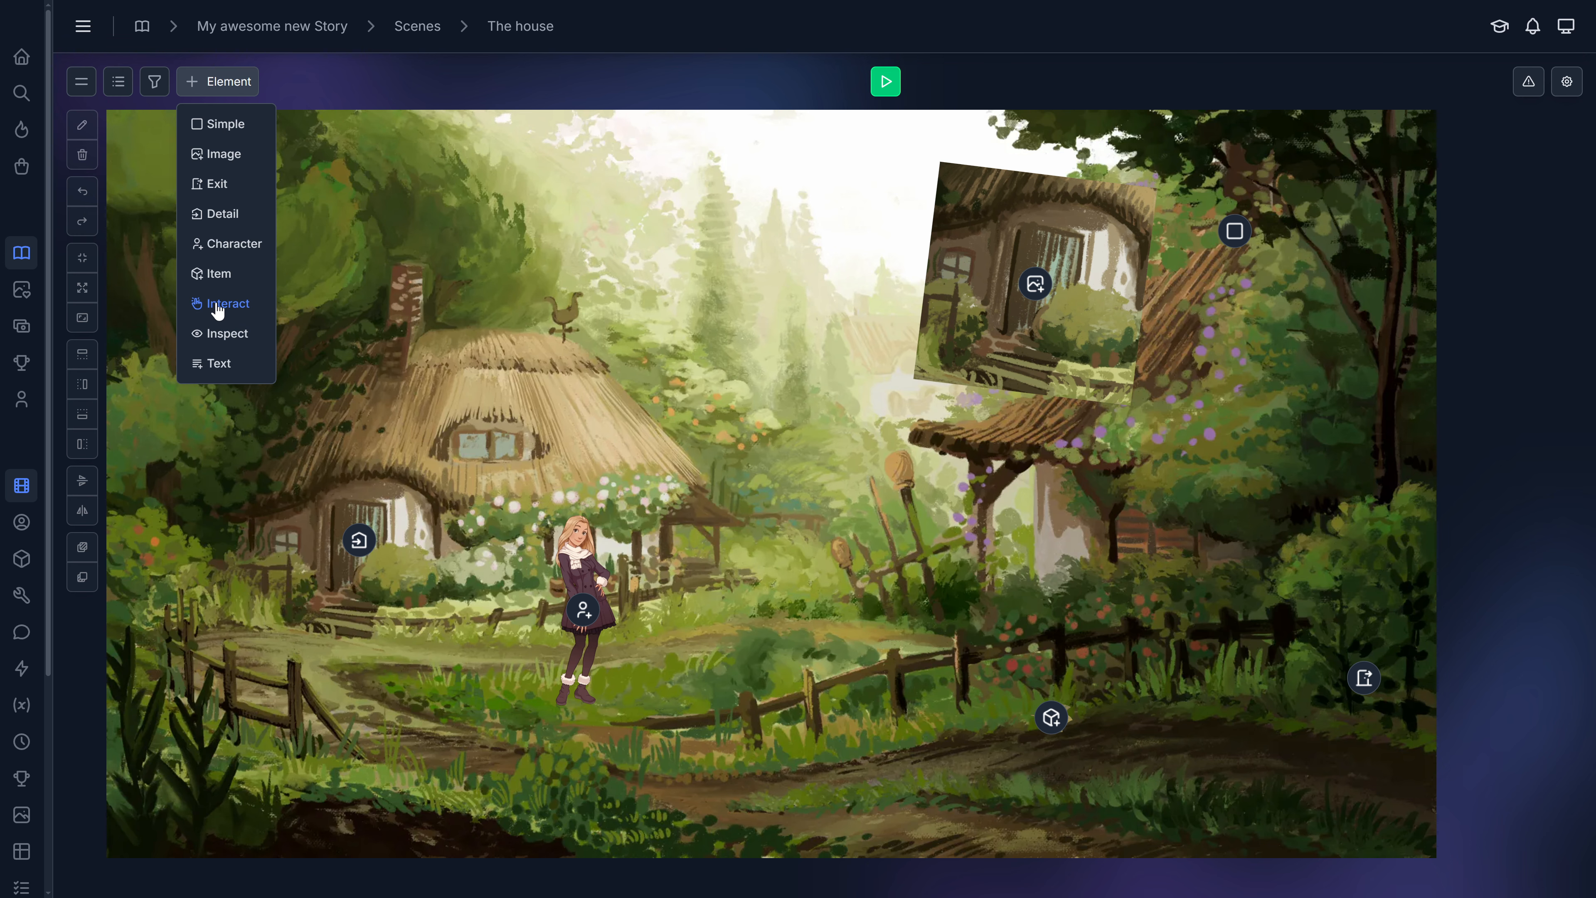
{"action": "left_click", "coordinate": [218, 310]}
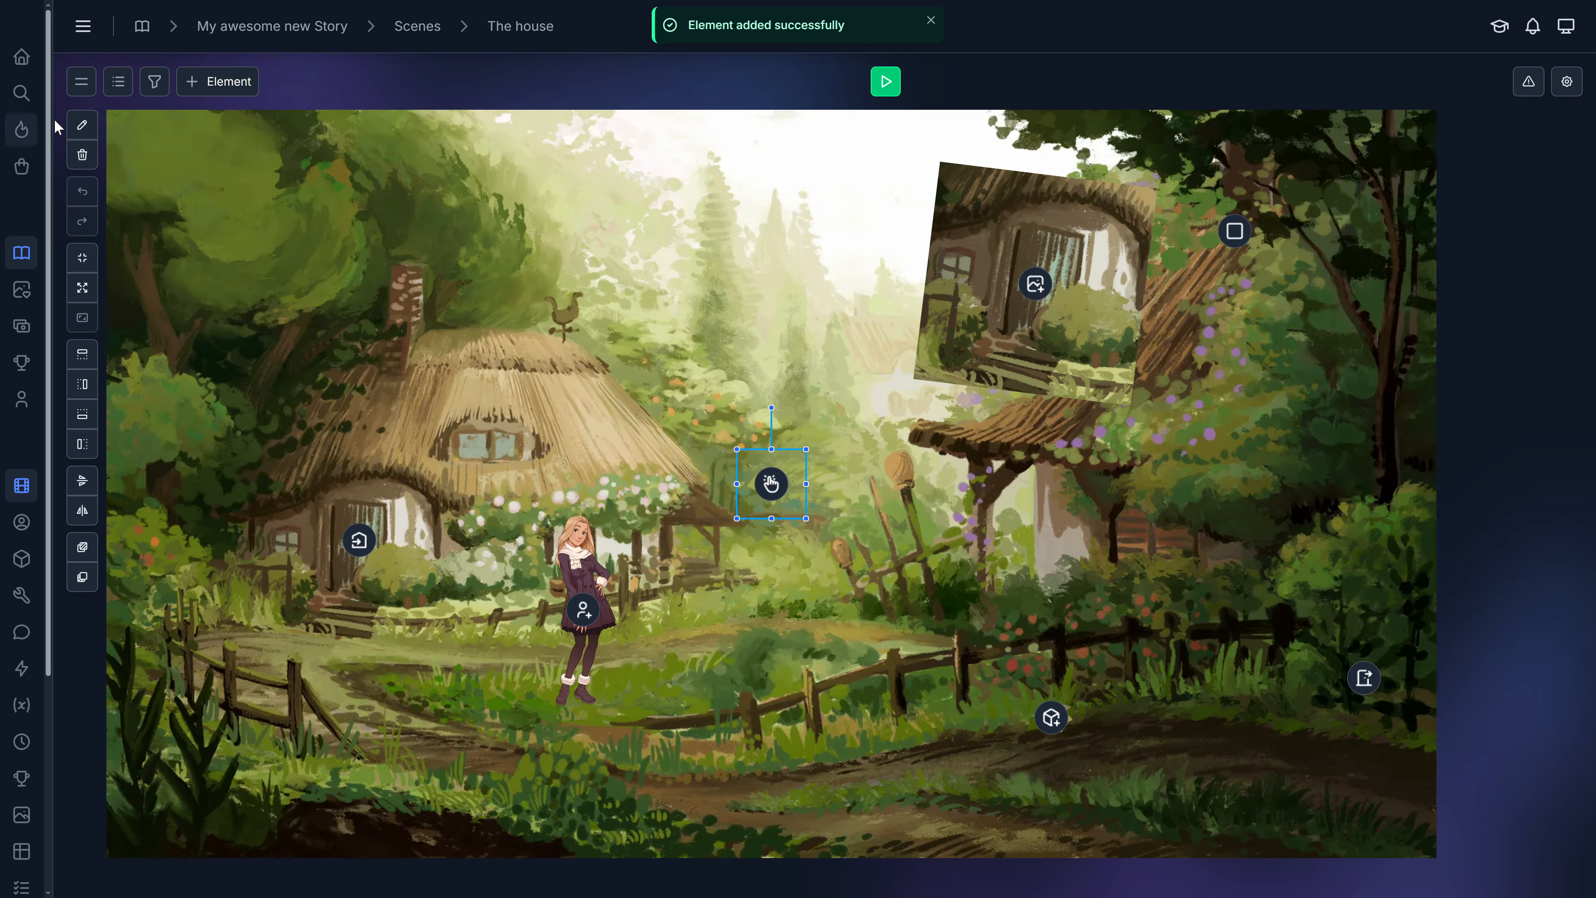
{"action": "left_click", "coordinate": [82, 124]}
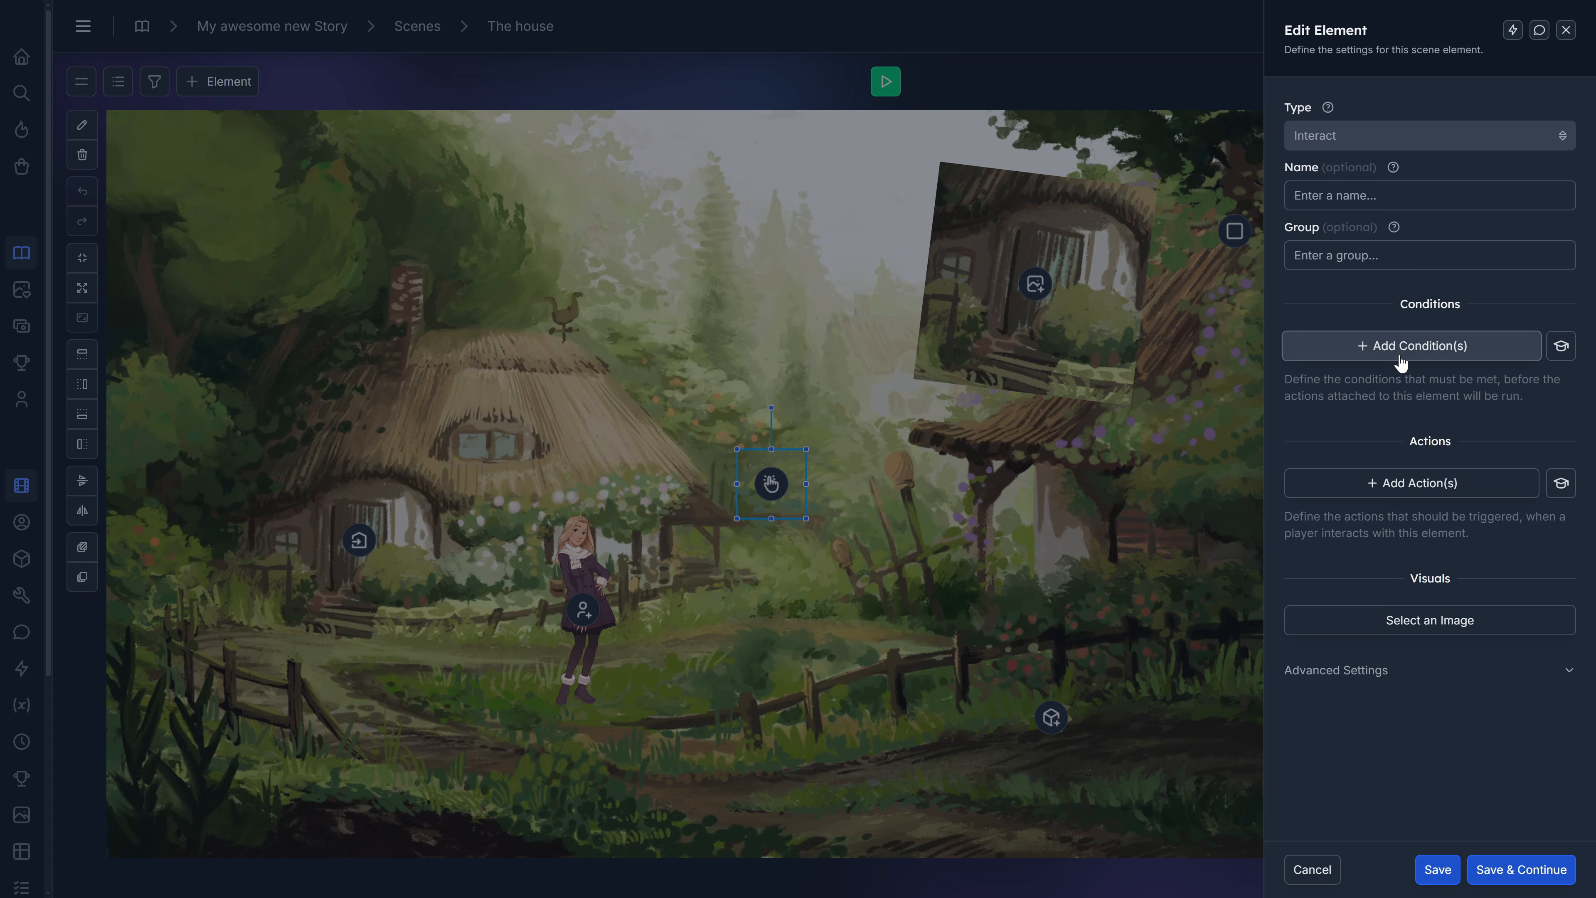
{"action": "left_click", "coordinate": [1412, 483]}
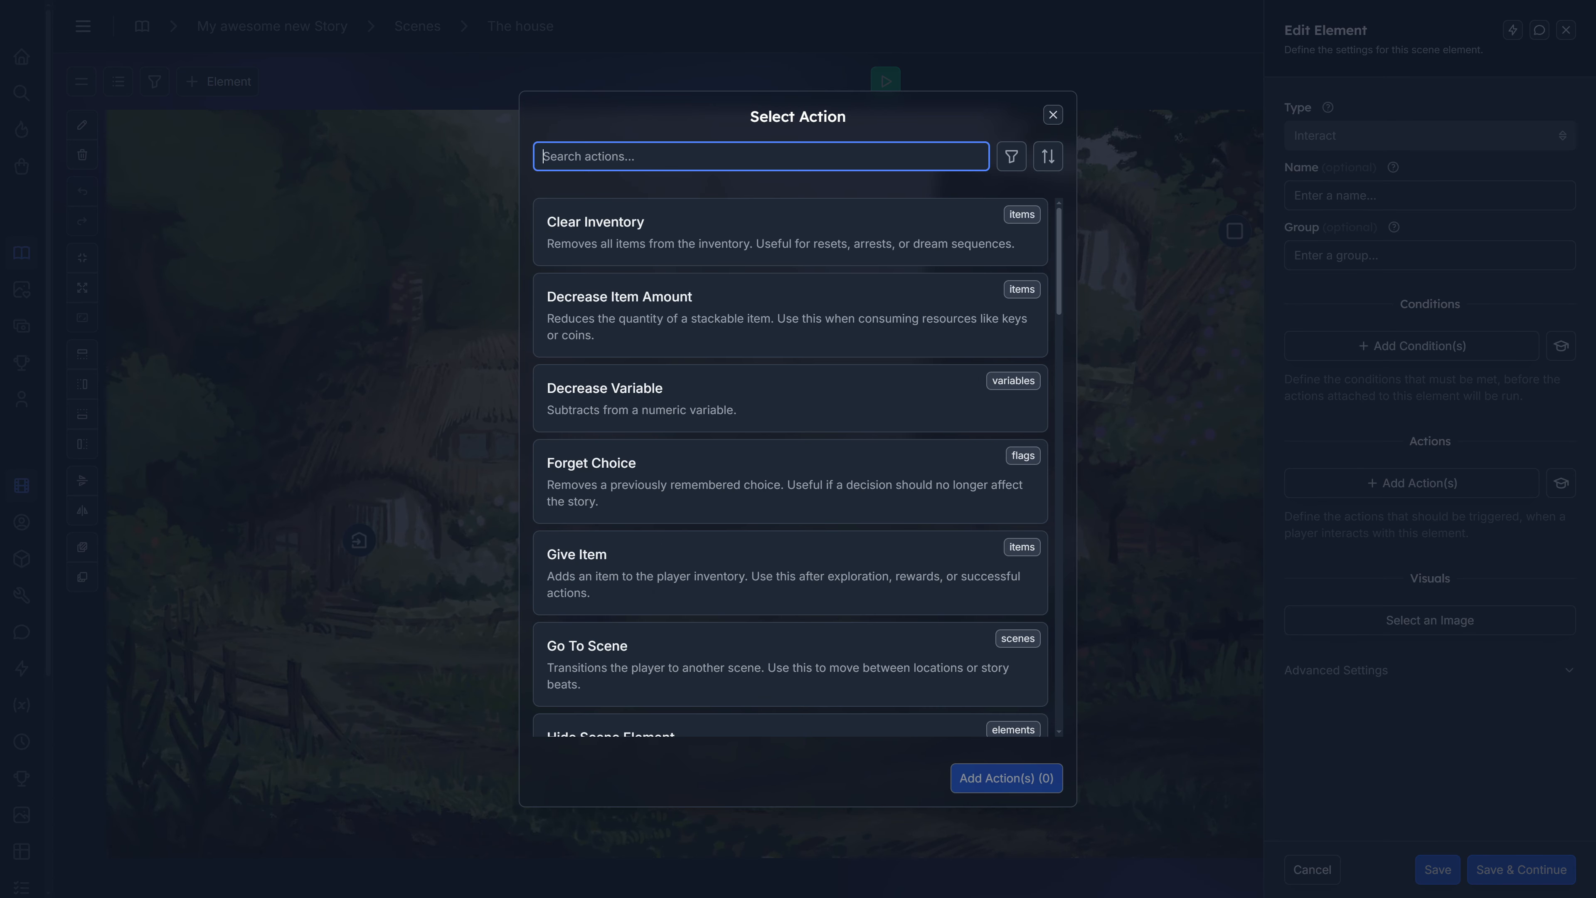
{"action": "type", "text": "narra"}
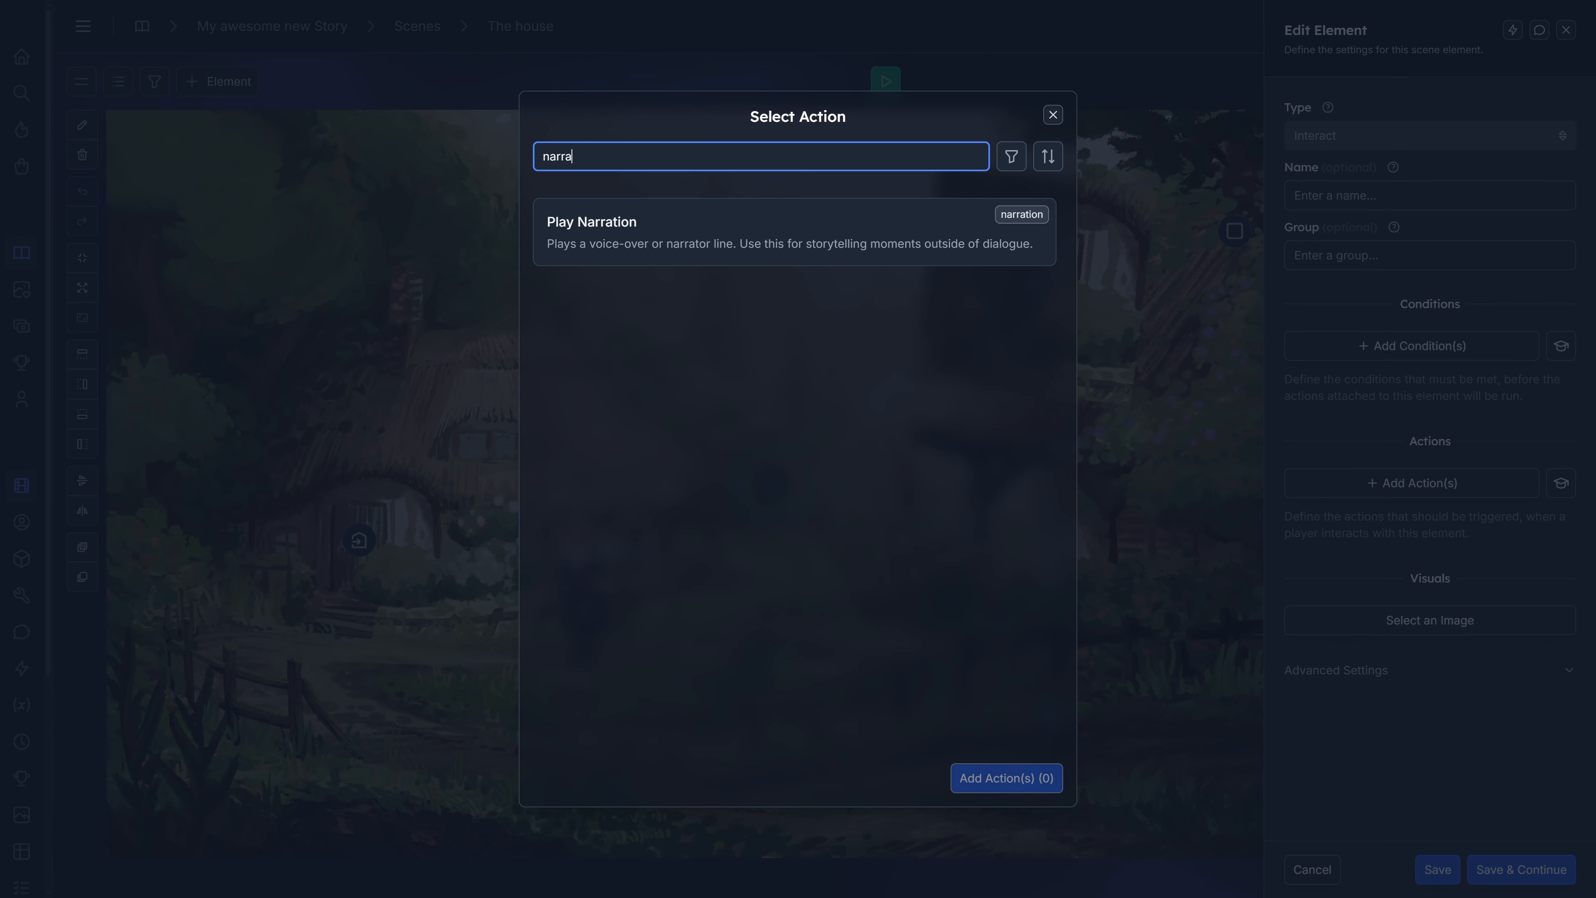
{"action": "left_click", "coordinate": [745, 242]}
{"action": "left_click", "coordinate": [972, 777]}
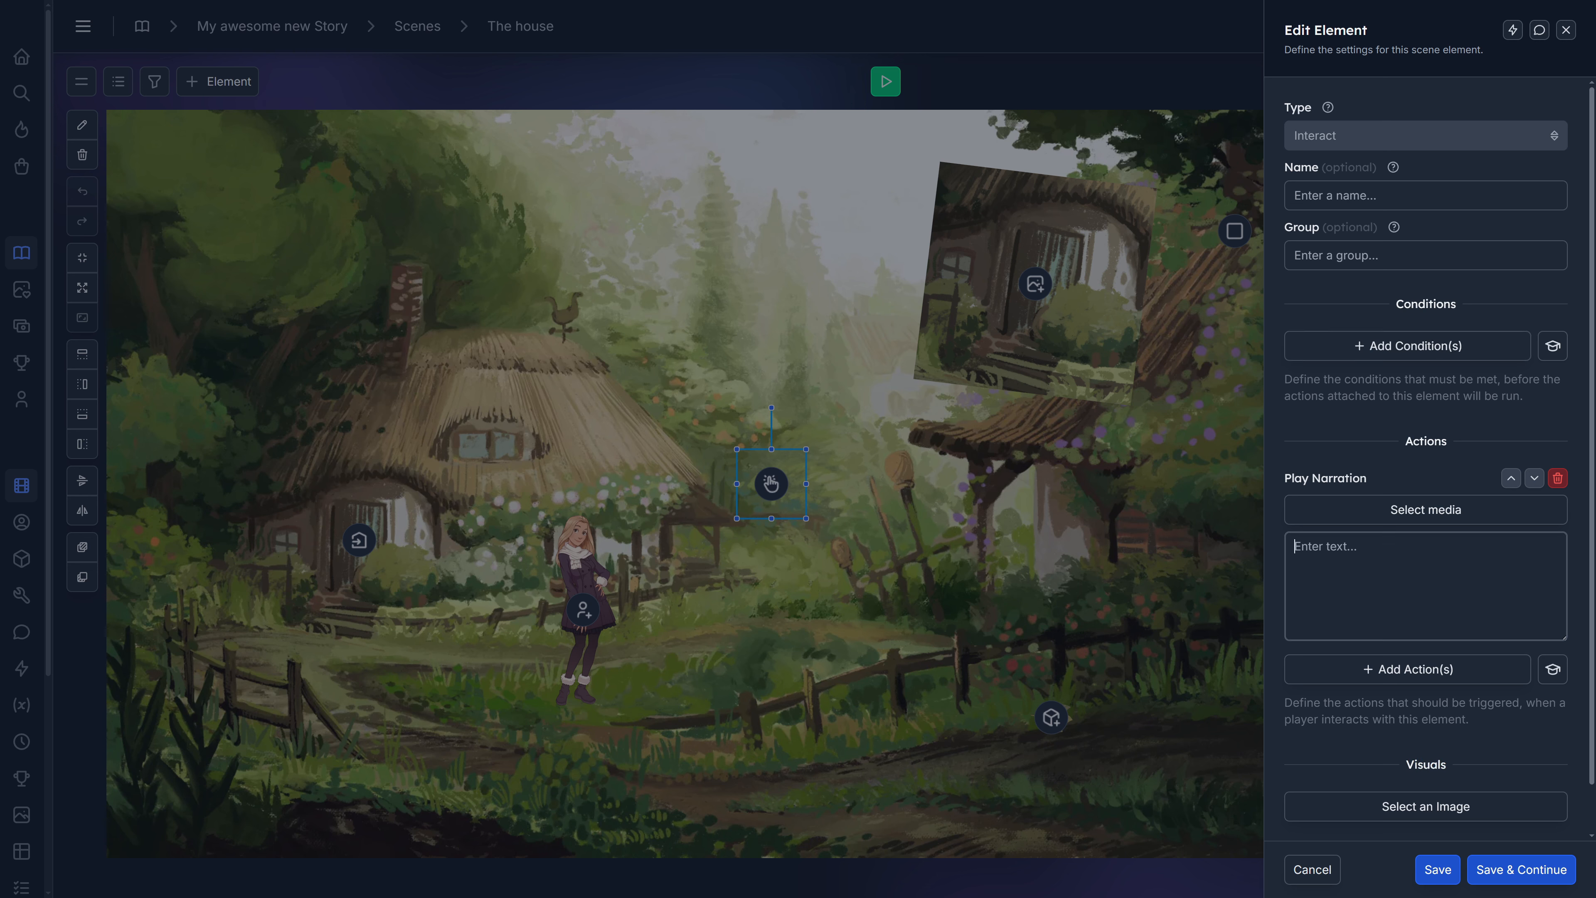
{"action": "type", "text": "I interacted with this element"}
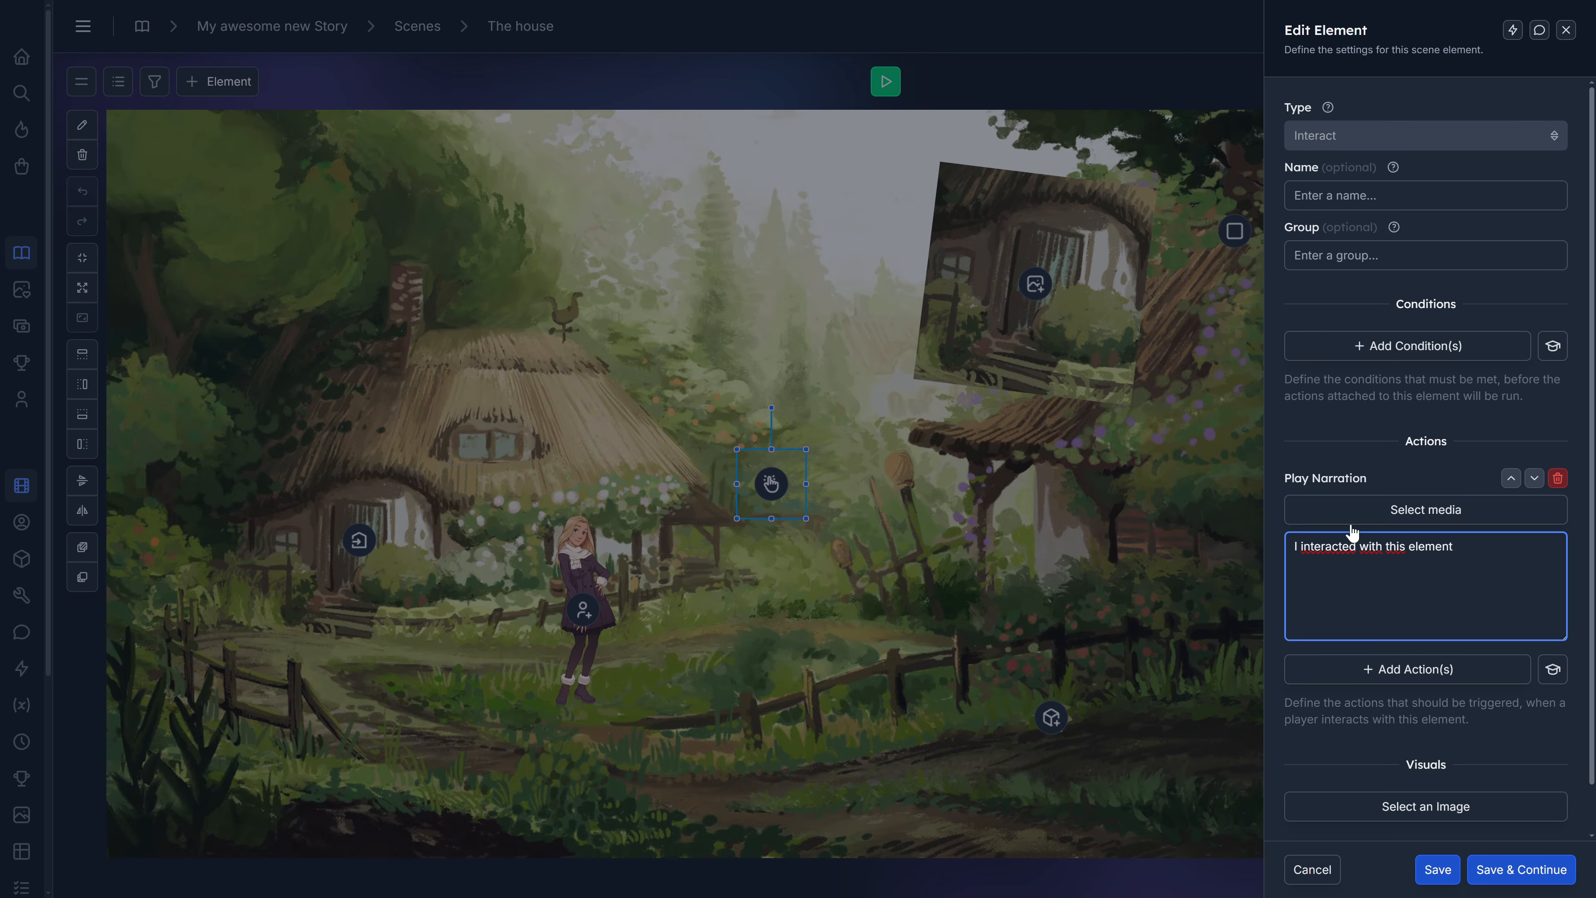
{"action": "left_click", "coordinate": [1438, 868]}
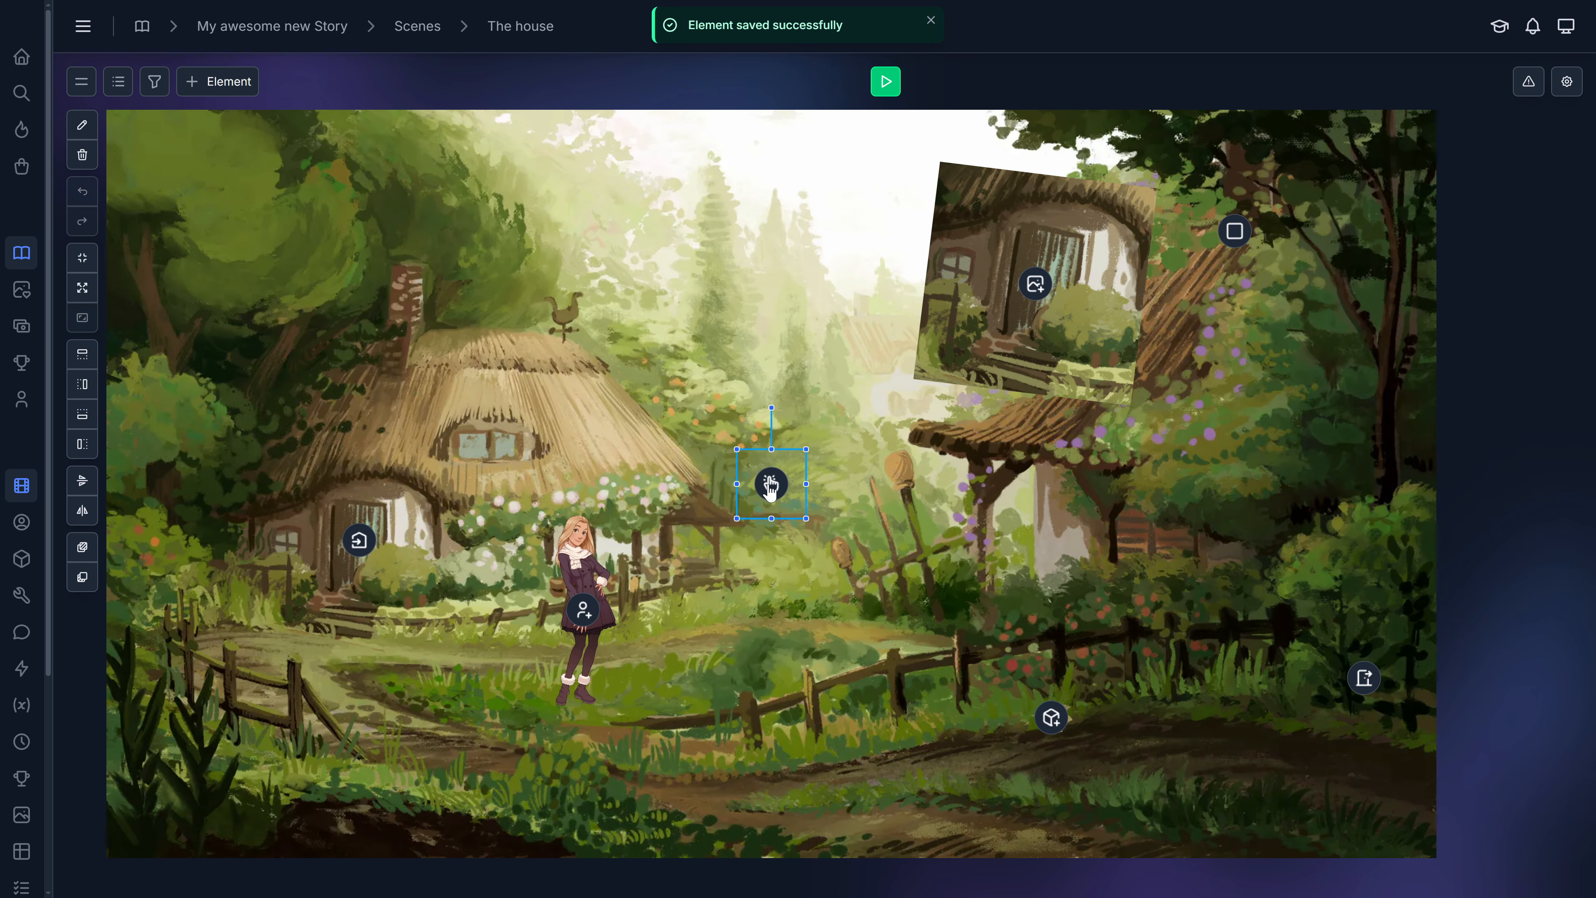
{"action": "left_click_drag", "start_coordinate": [771, 494], "coordinate": [565, 319]}
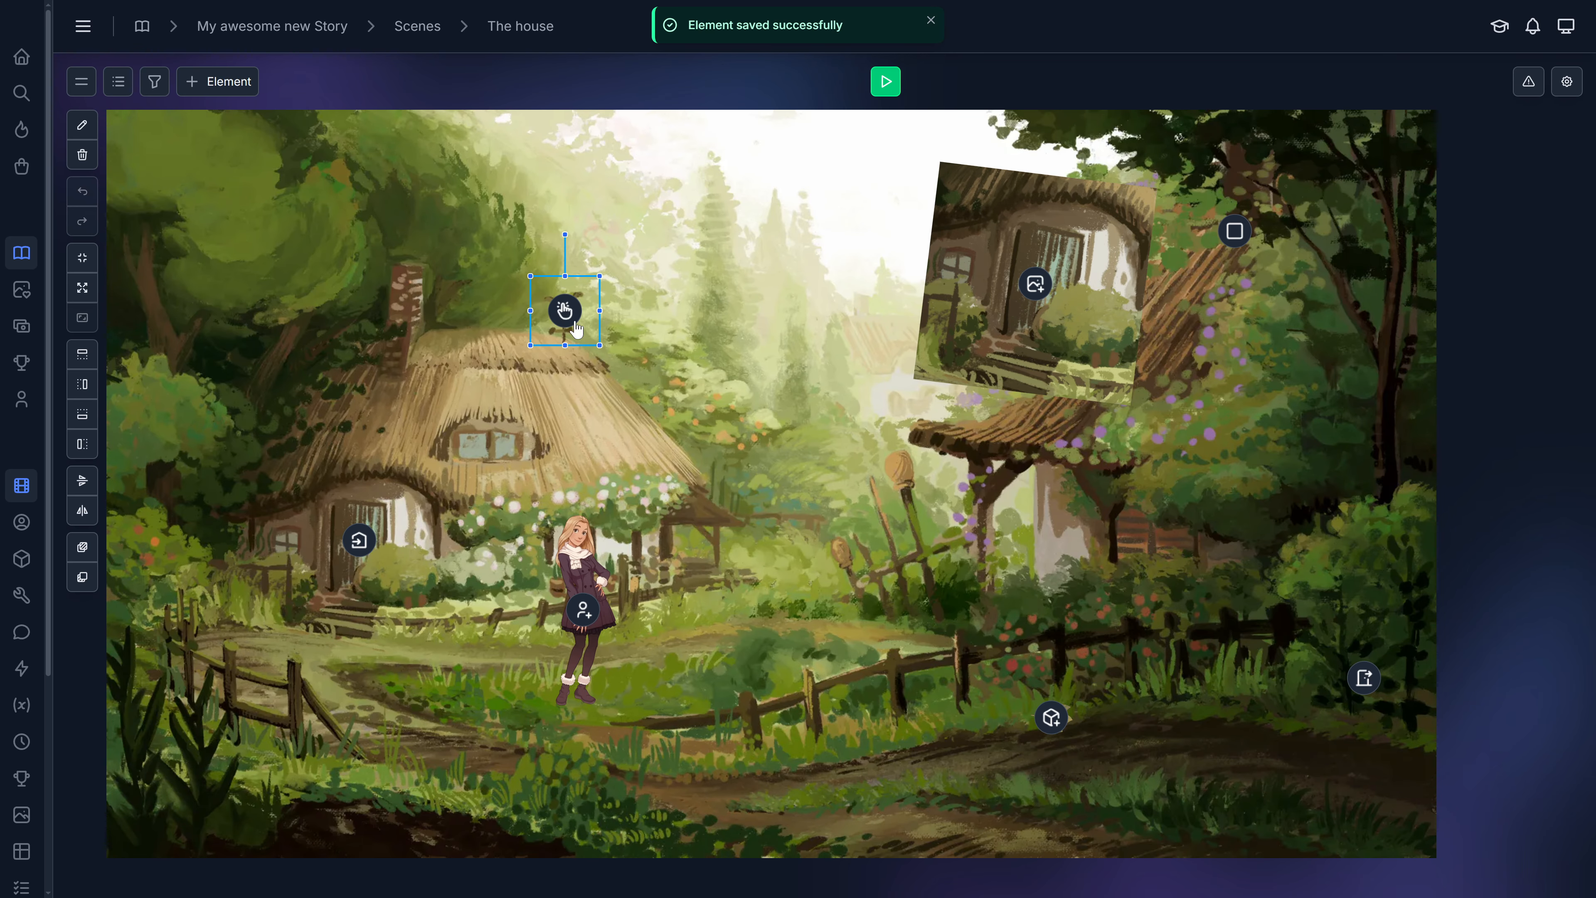
Add an Inspect element playing the narration 'I have looked at this element', save it and place it over the left house's roof window.
{"action": "left_click", "coordinate": [223, 84]}
{"action": "left_click", "coordinate": [214, 210]}
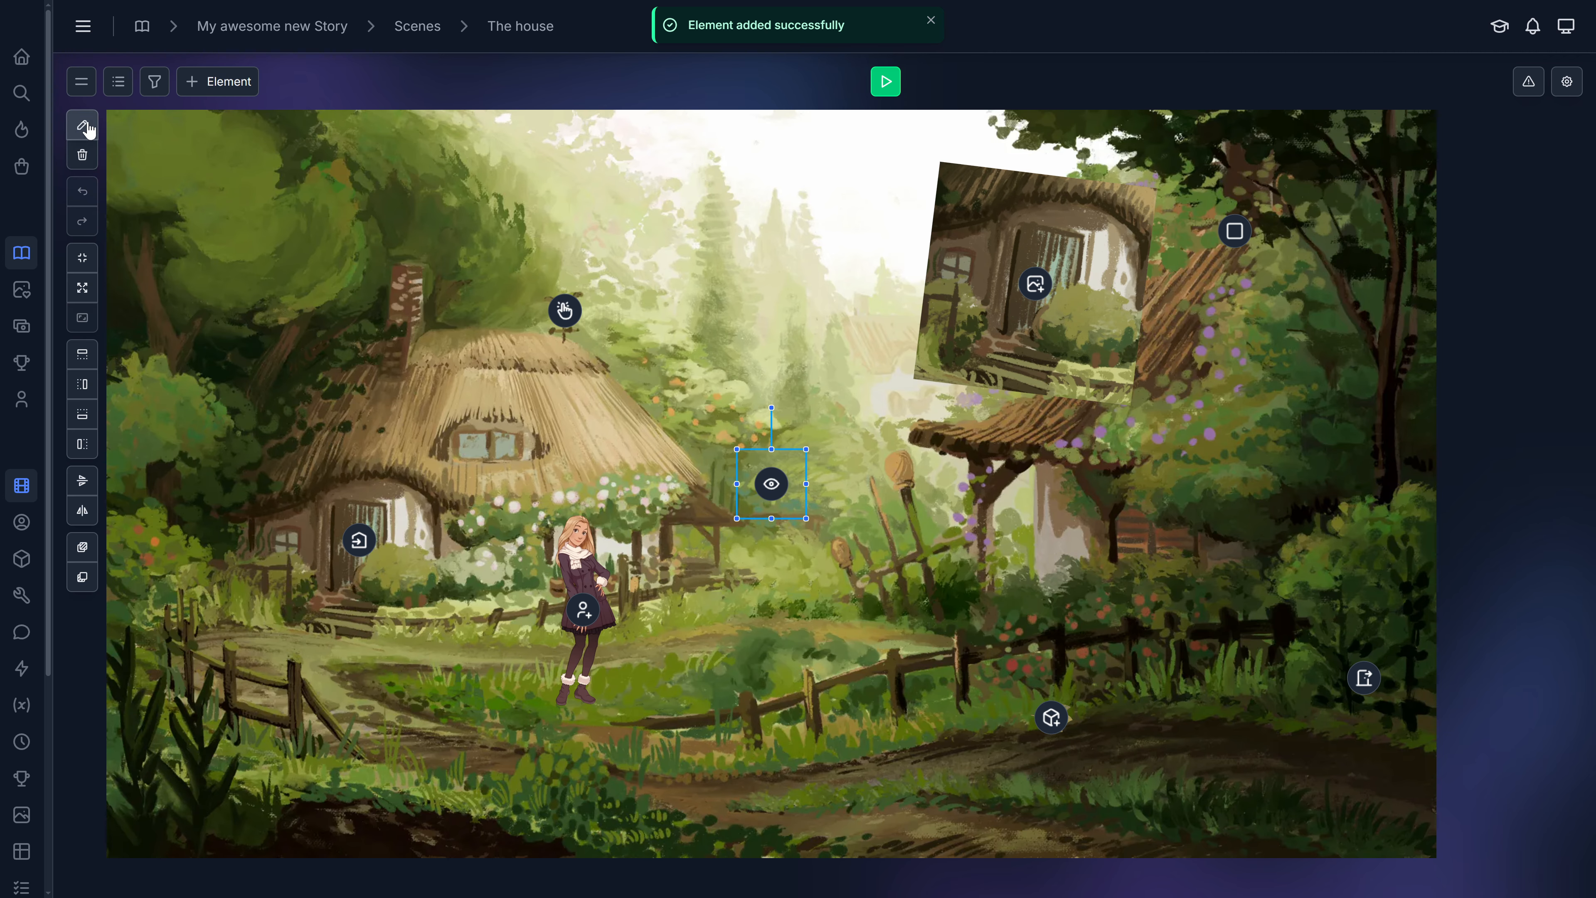
{"action": "left_click", "coordinate": [87, 128]}
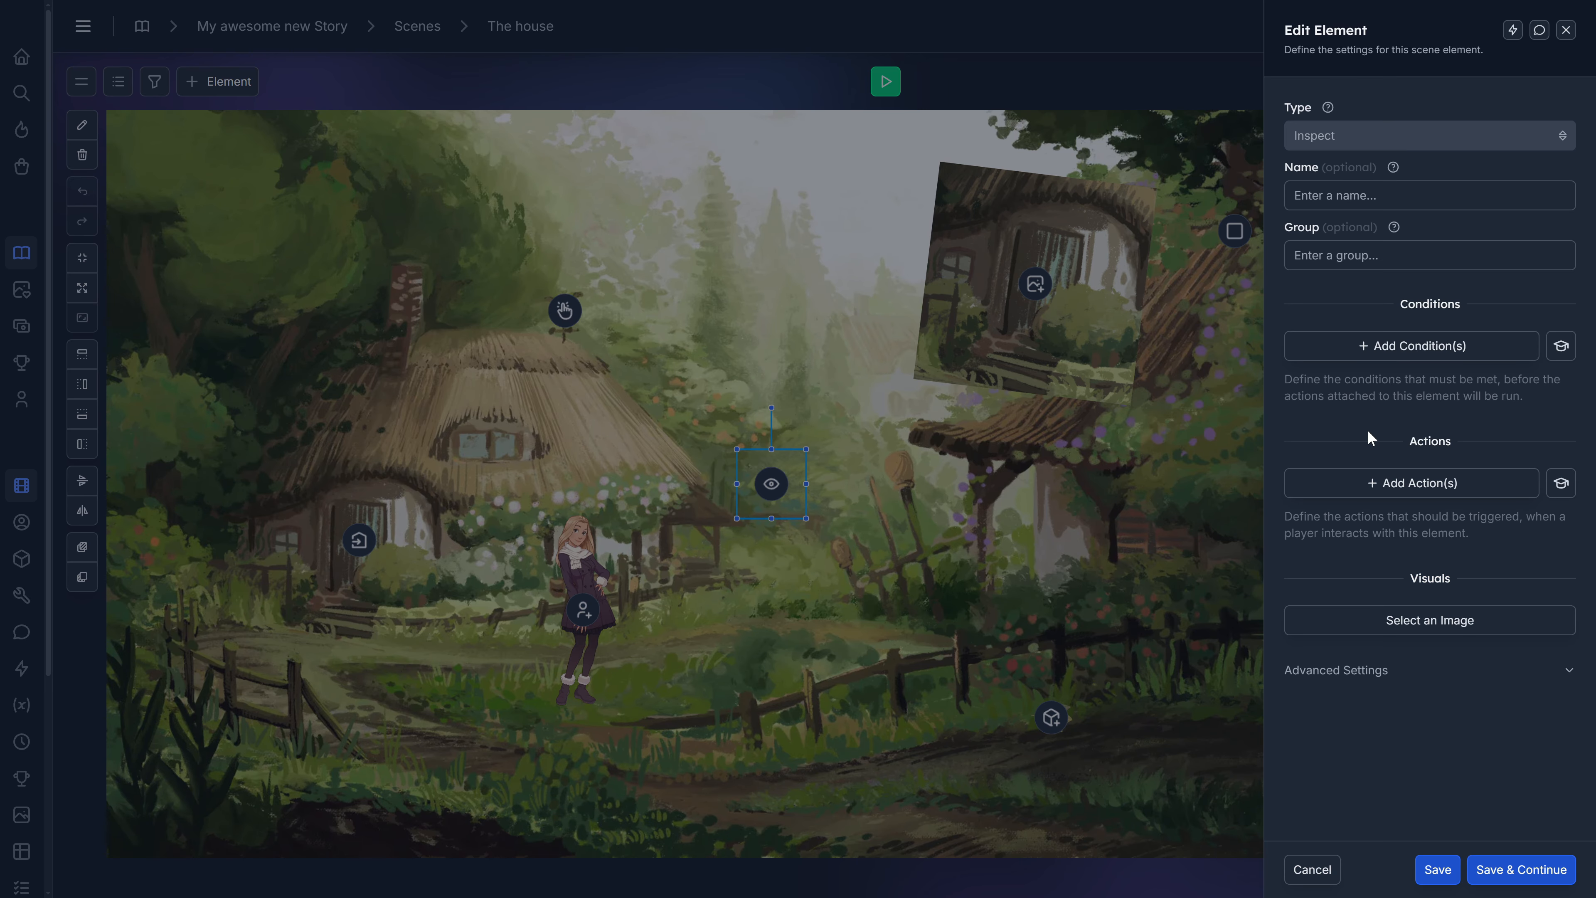
{"action": "left_click", "coordinate": [1380, 484]}
{"action": "left_click", "coordinate": [760, 156]}
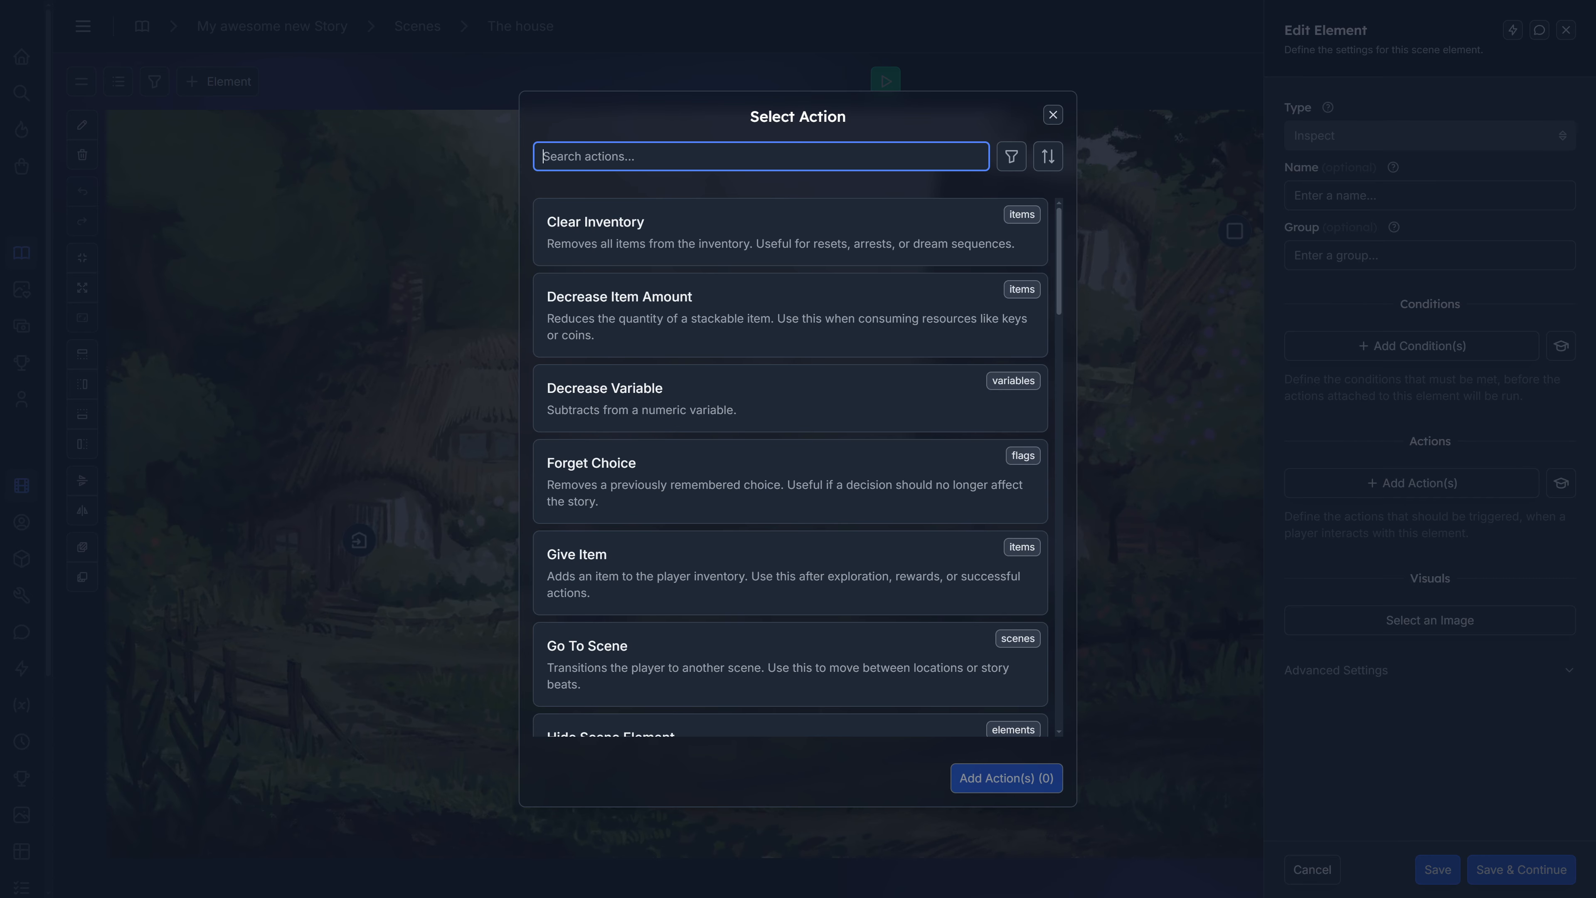
{"action": "type", "text": "narr"}
{"action": "left_click", "coordinate": [741, 220]}
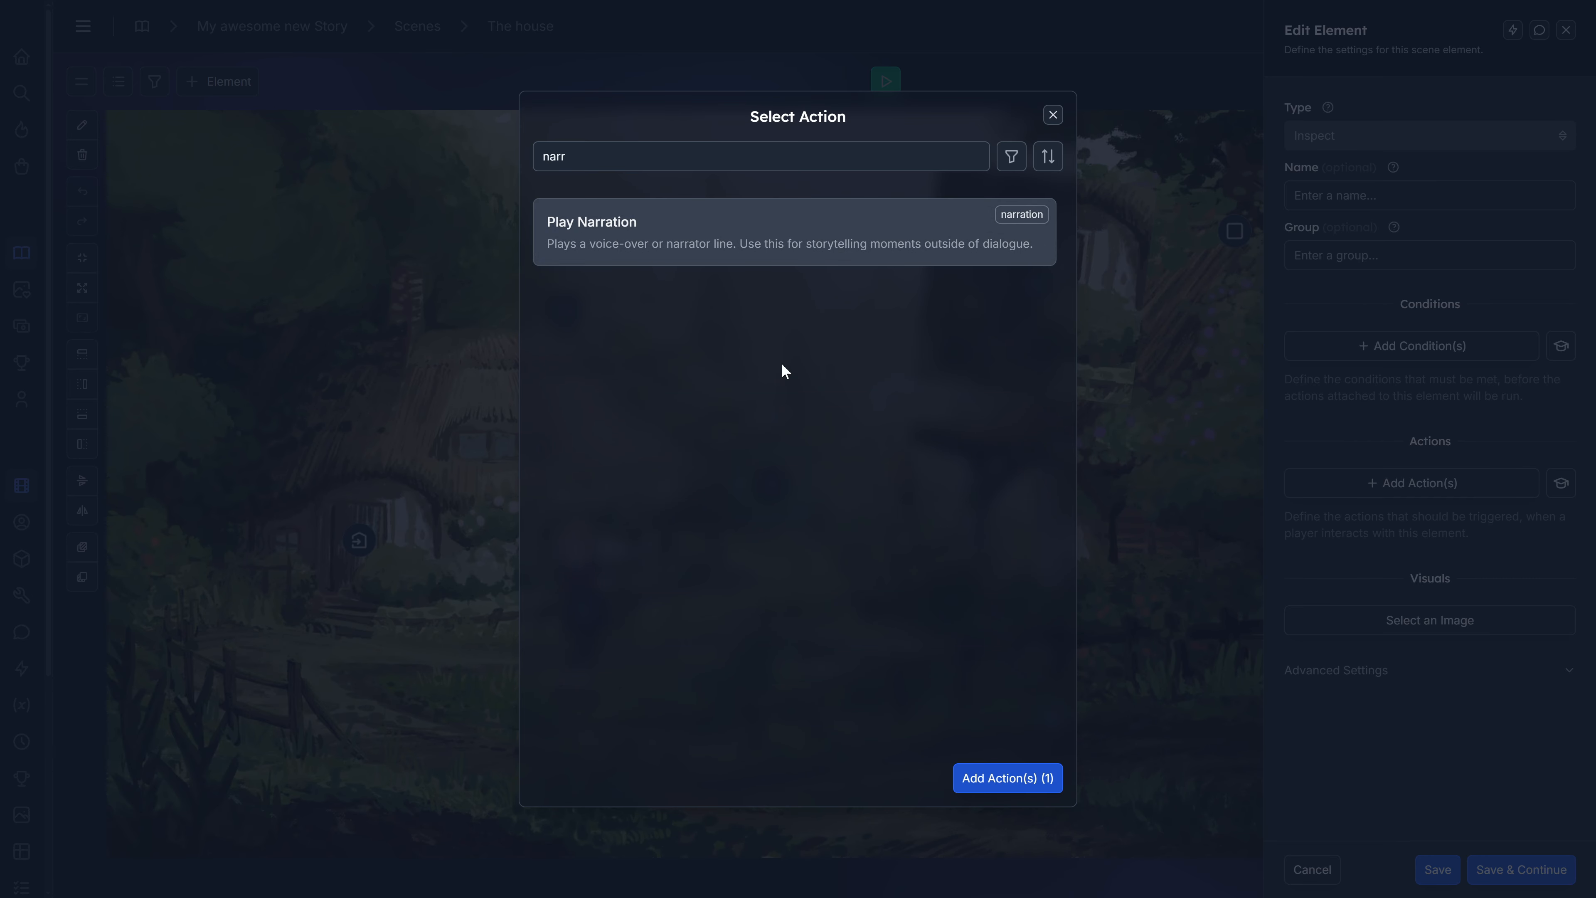
{"action": "left_click", "coordinate": [1007, 778]}
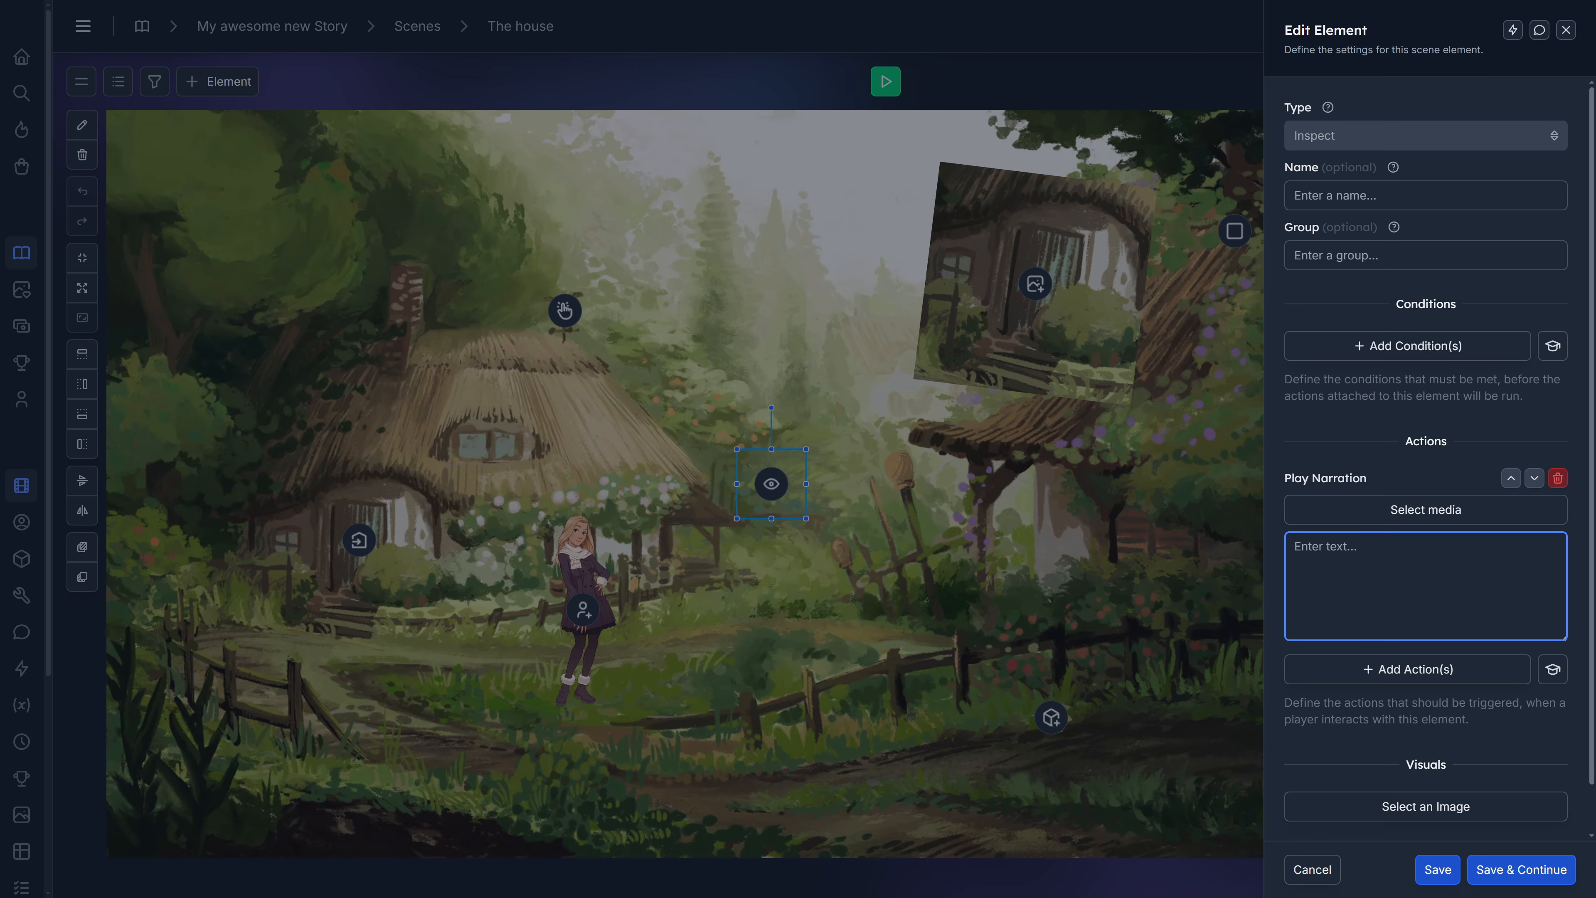
{"action": "type", "text": "I have looked at this element"}
{"action": "left_click", "coordinate": [1443, 868]}
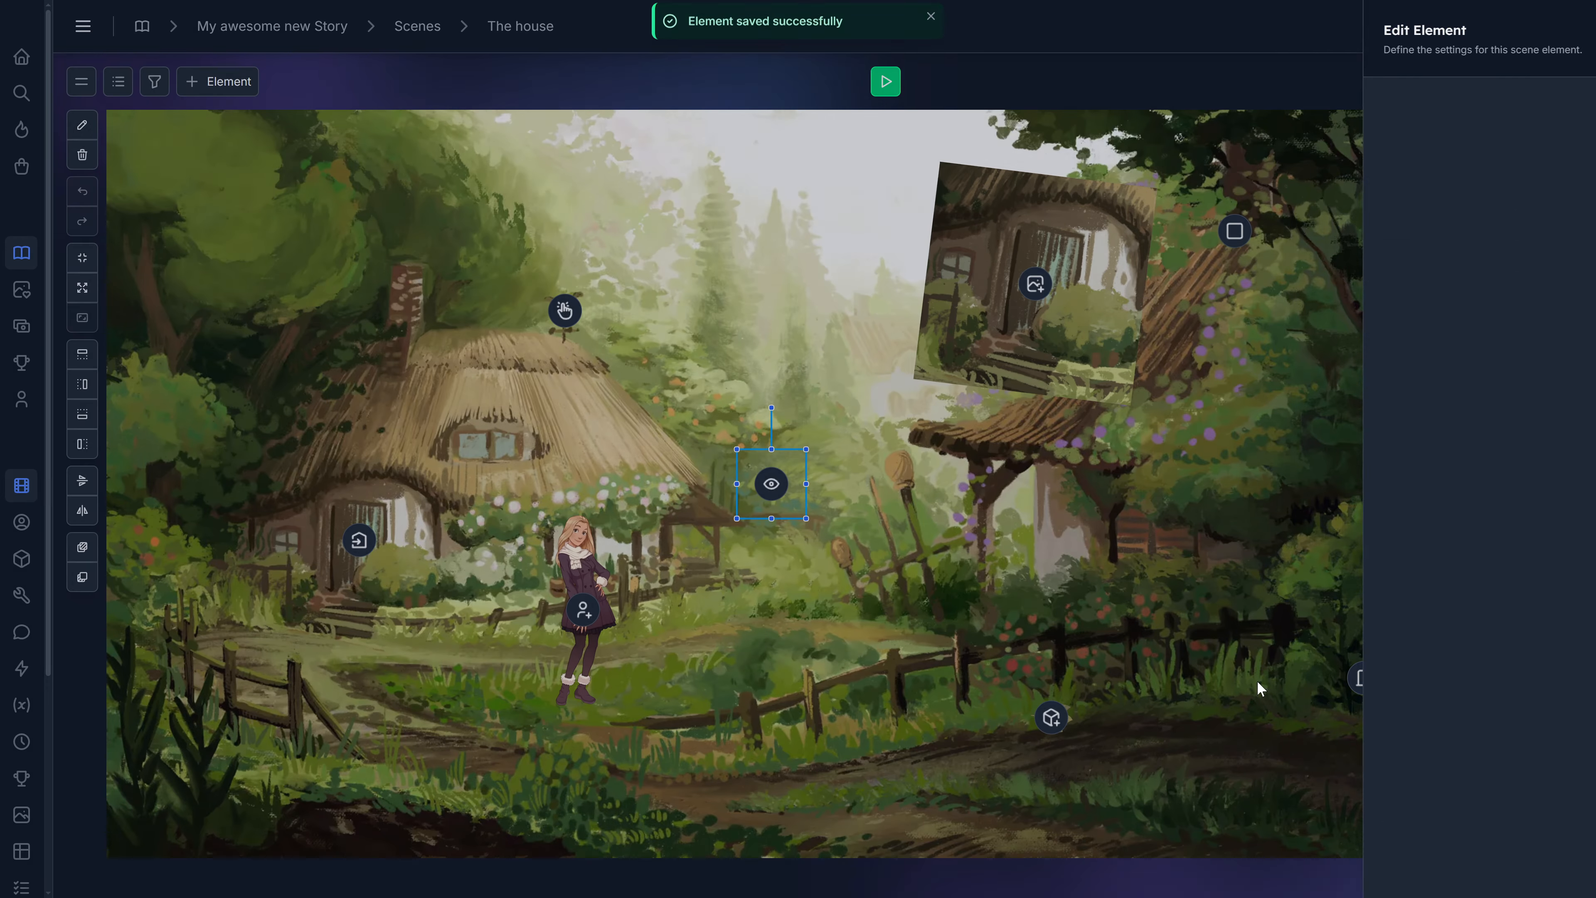
{"action": "left_click_drag", "start_coordinate": [765, 501], "coordinate": [478, 460]}
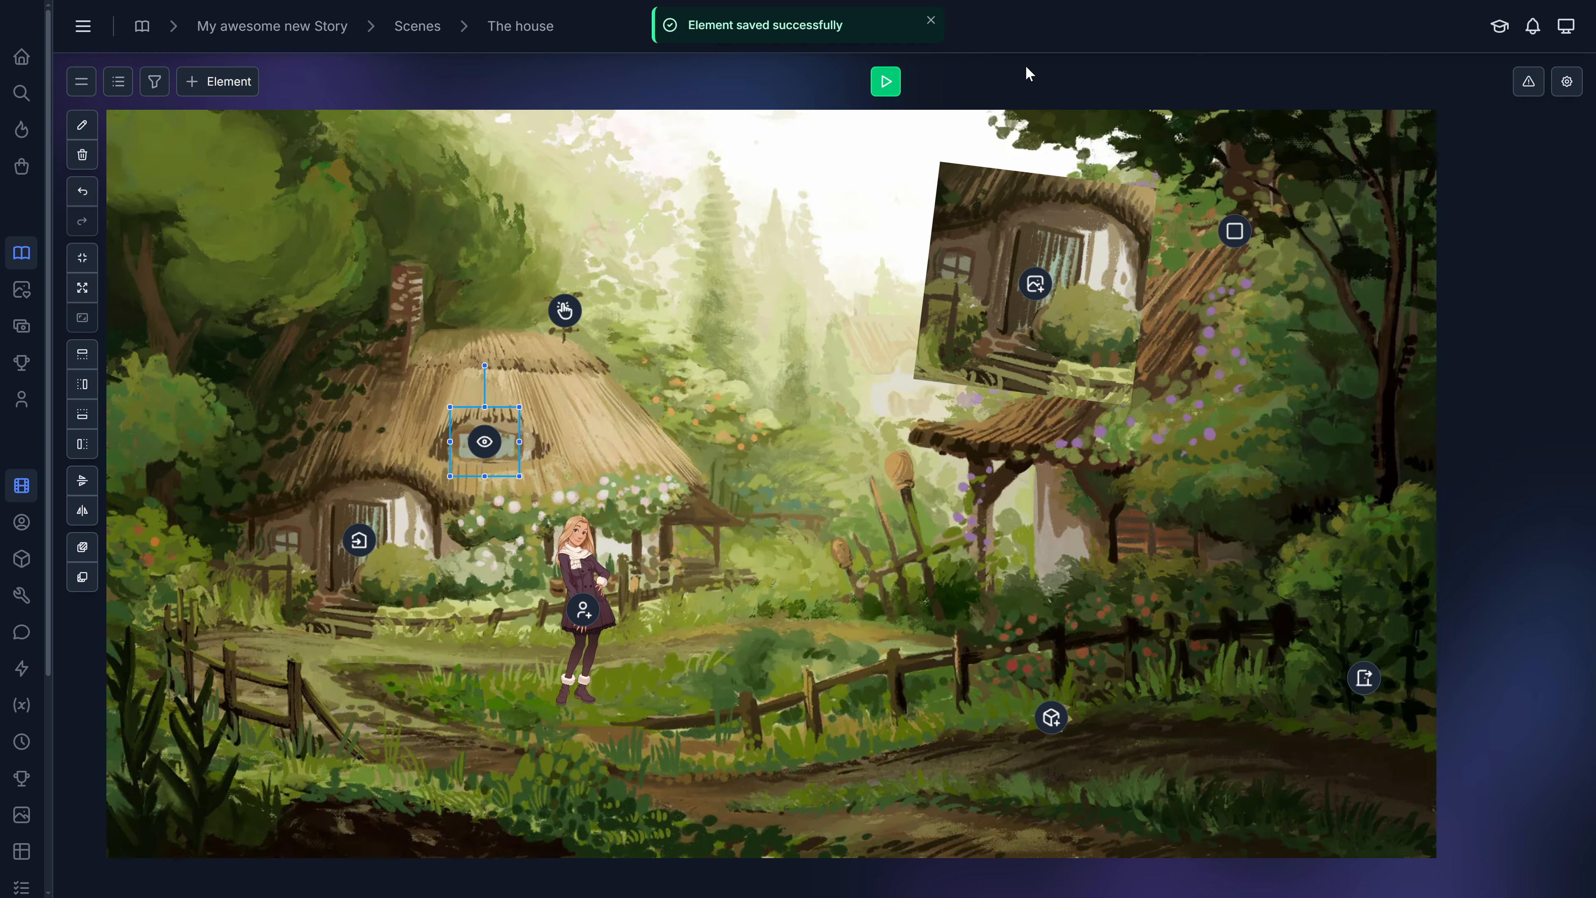
Add a Text element and resize its box into a wide rectangle above the path between the two houses.
{"action": "left_click", "coordinate": [246, 83]}
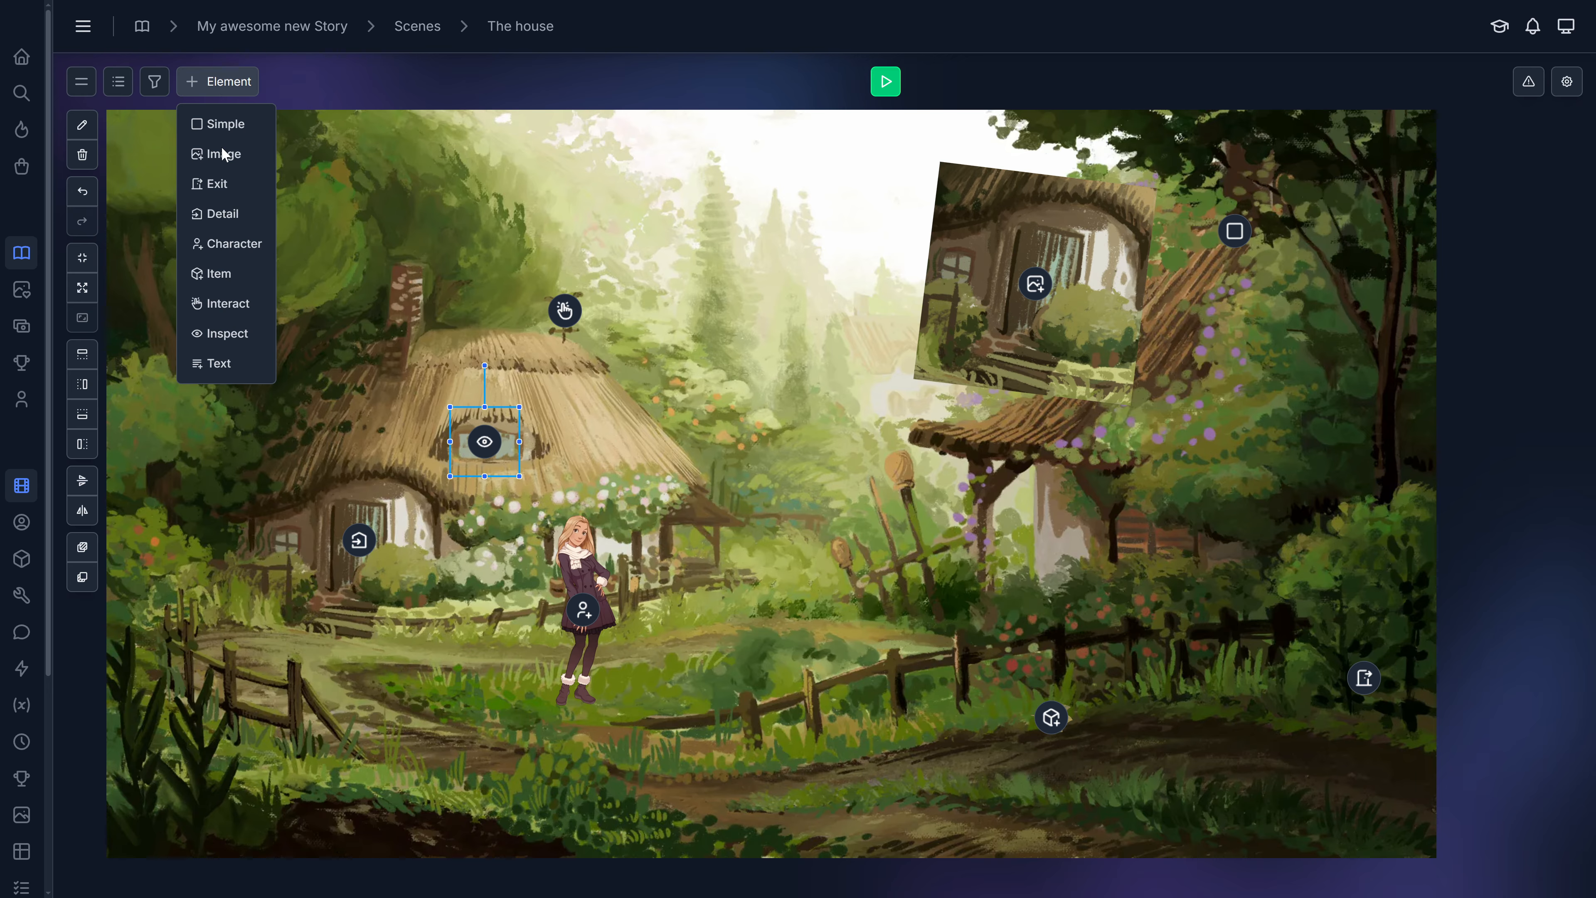
{"action": "left_click", "coordinate": [216, 365]}
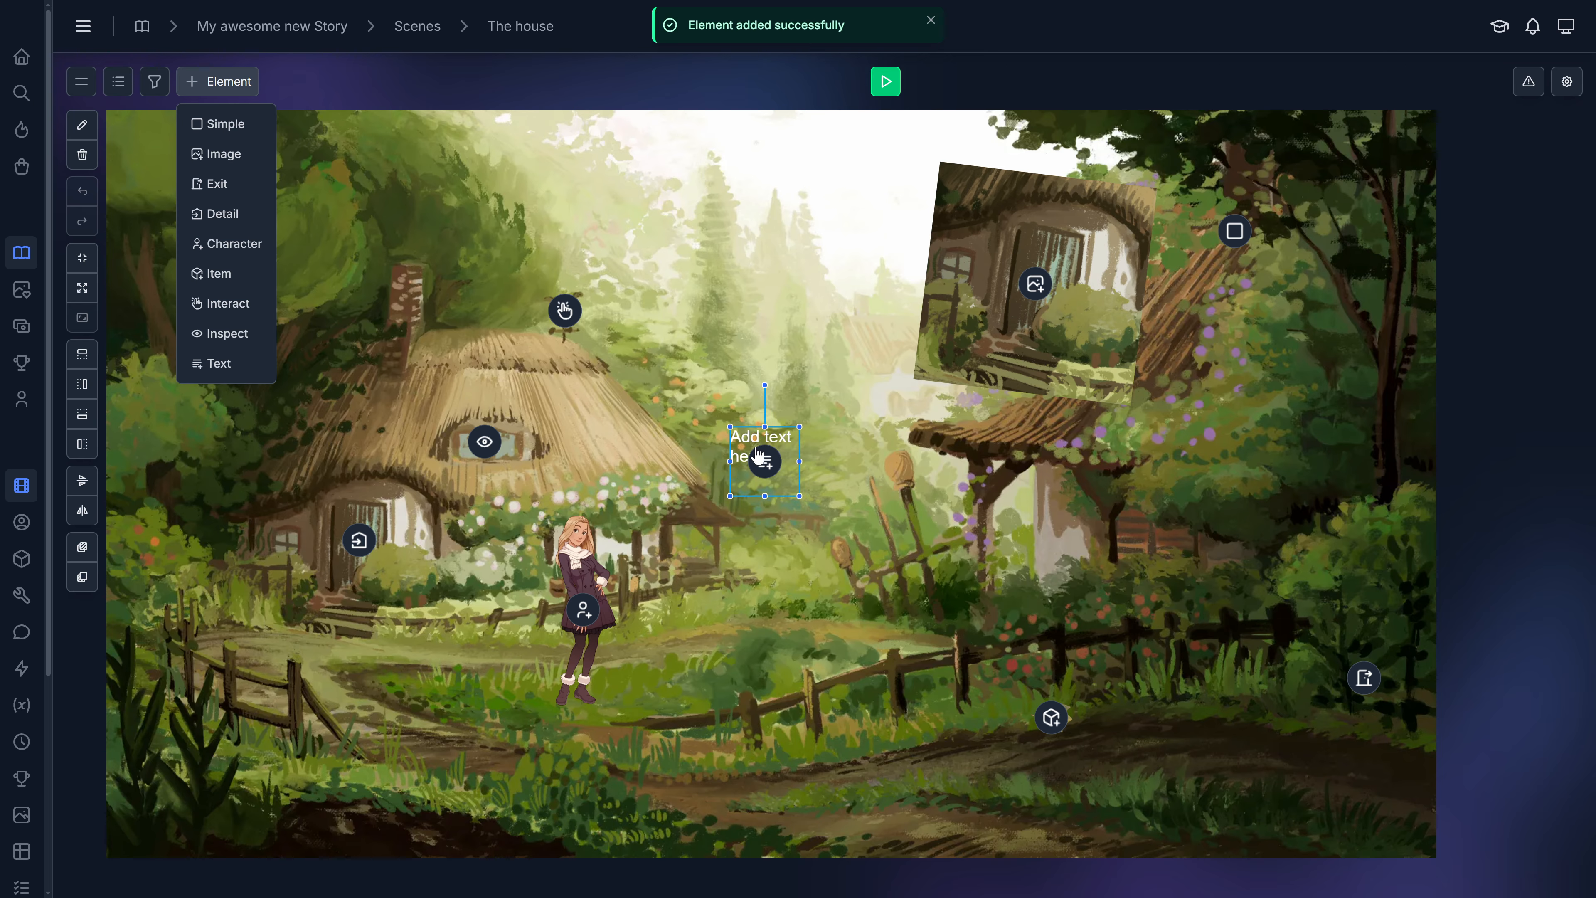
{"action": "left_click_drag", "start_coordinate": [749, 416], "coordinate": [902, 569]}
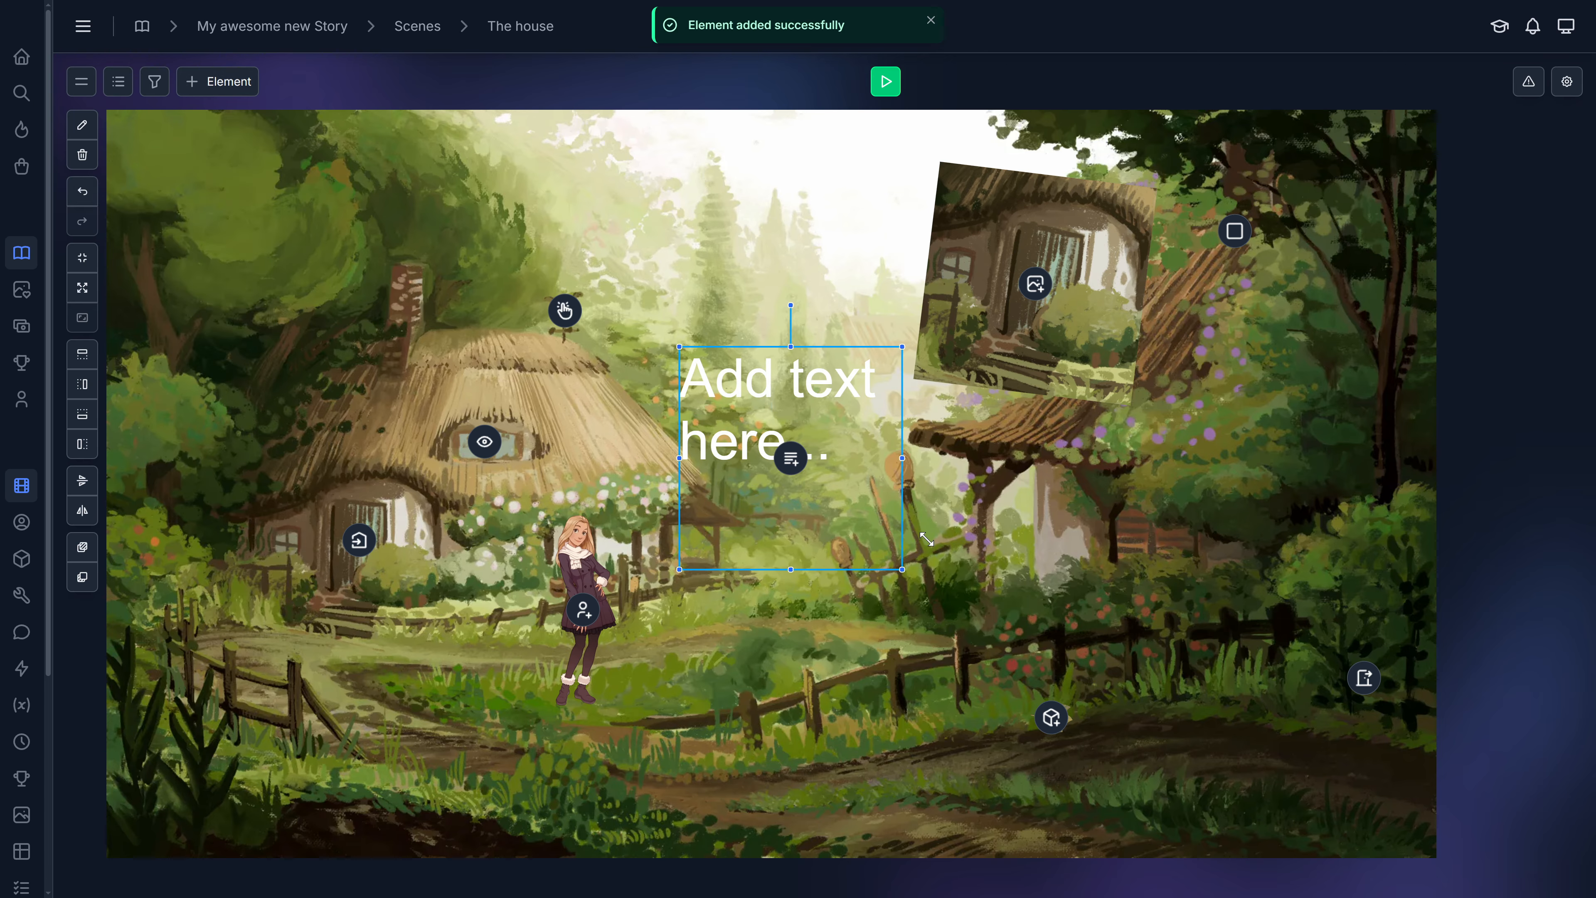
{"action": "left_click_drag", "start_coordinate": [900, 457], "coordinate": [937, 458]}
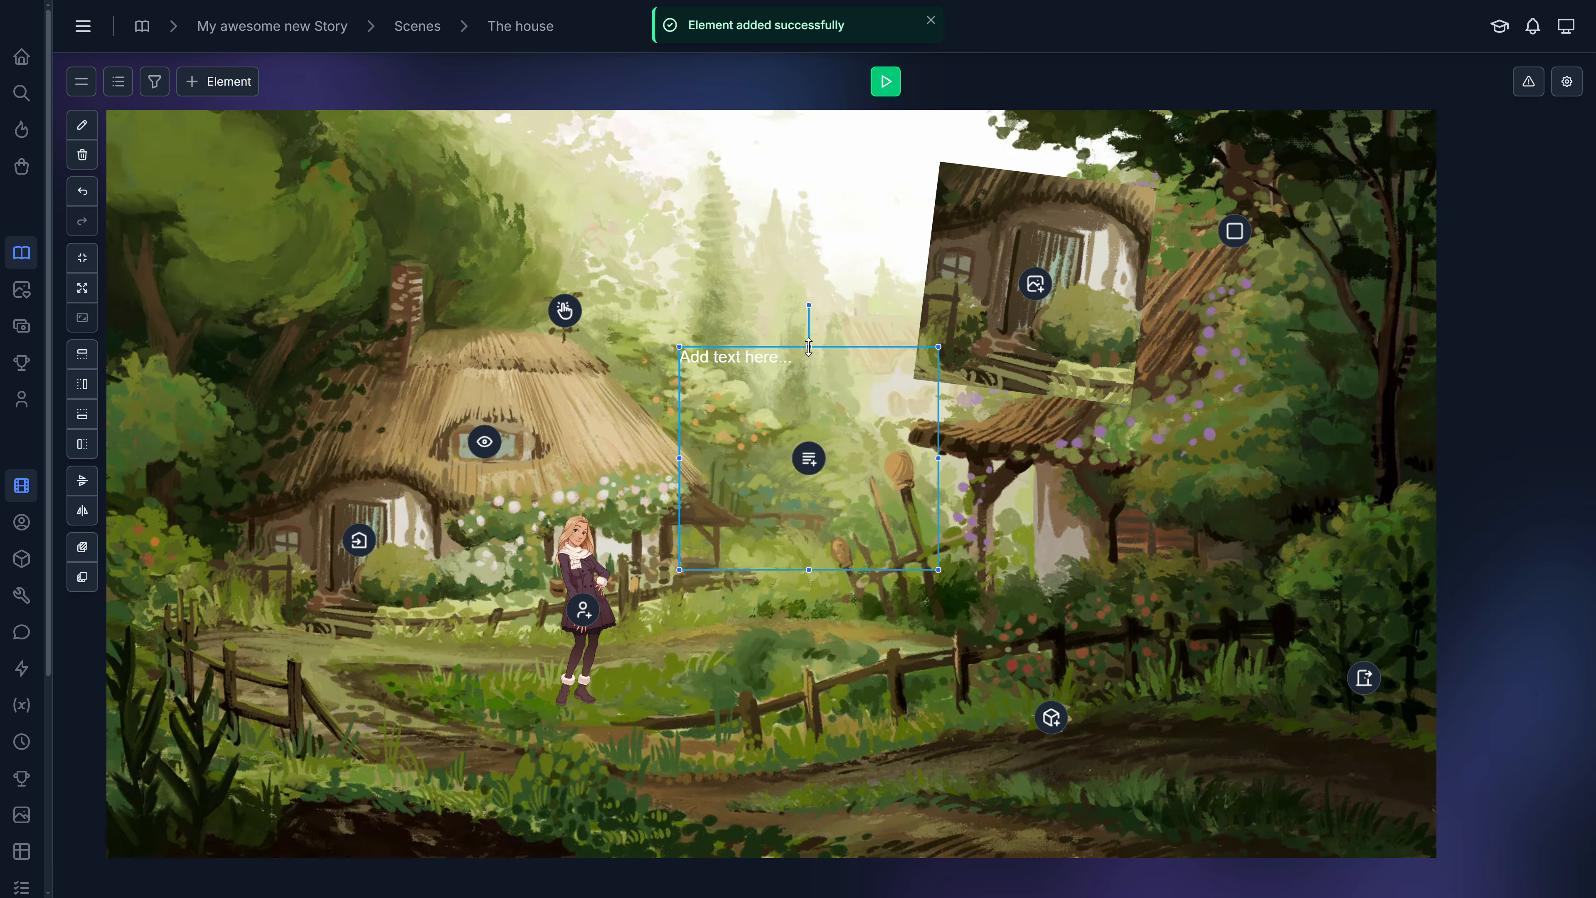
{"action": "mouse_move", "coordinate": [808, 347]}
{"action": "left_mouse_down"}
{"action": "mouse_move", "coordinate": [809, 416]}
{"action": "mouse_move", "coordinate": [794, 347]}
{"action": "mouse_move", "coordinate": [810, 344]}
{"action": "left_mouse_up"}
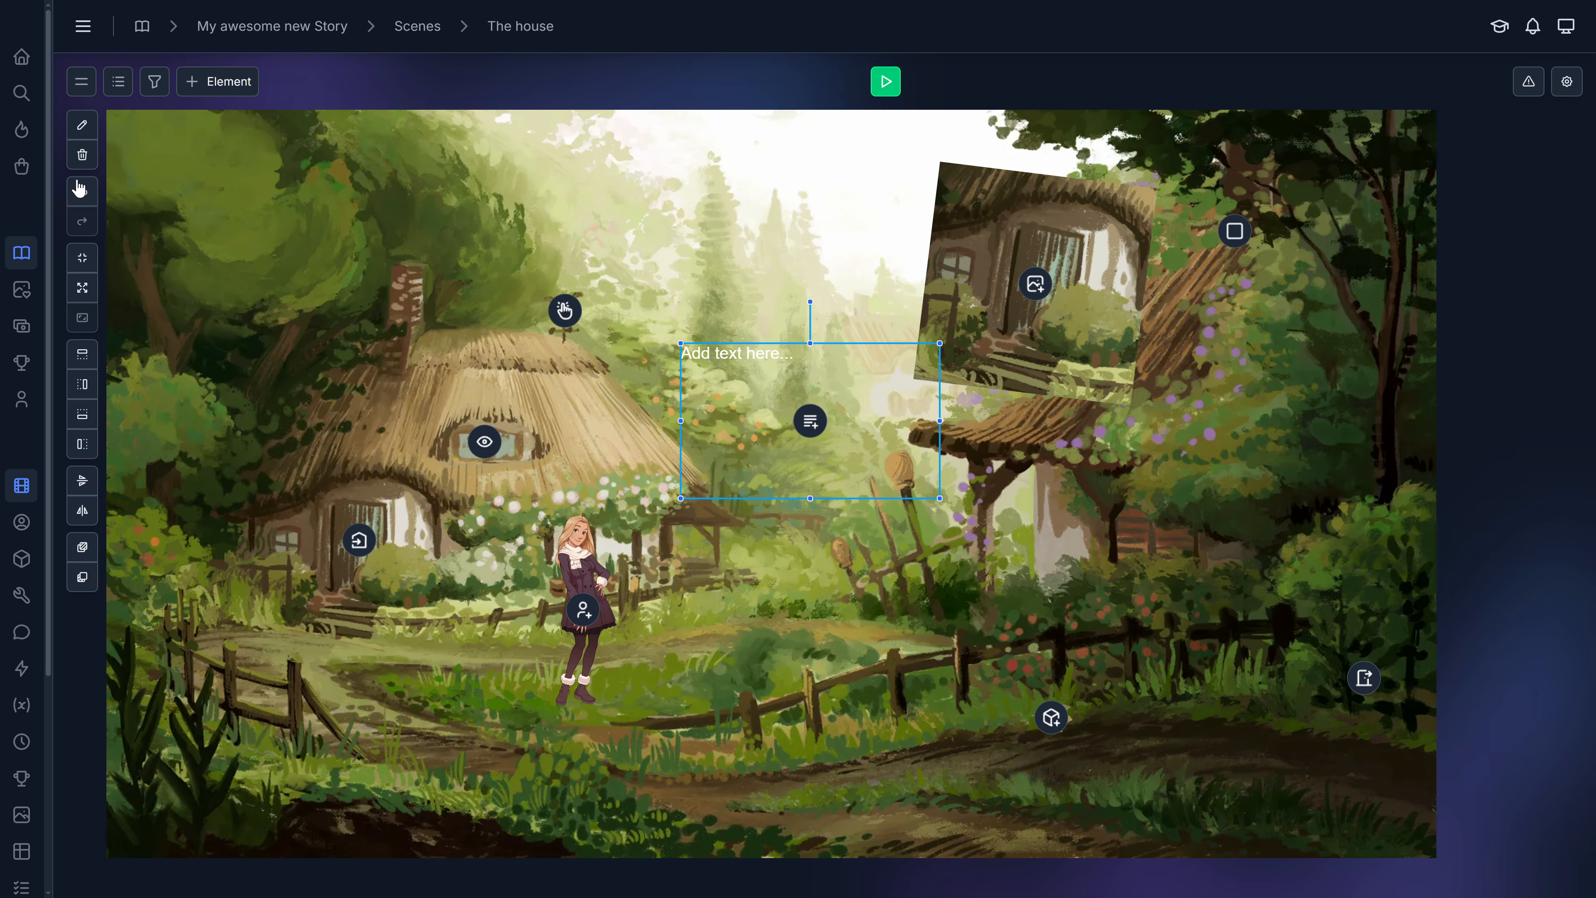
Edit the text element and enter 'Here we can add some text or explanation or credits or whatever we like.'.
{"action": "left_click", "coordinate": [82, 125]}
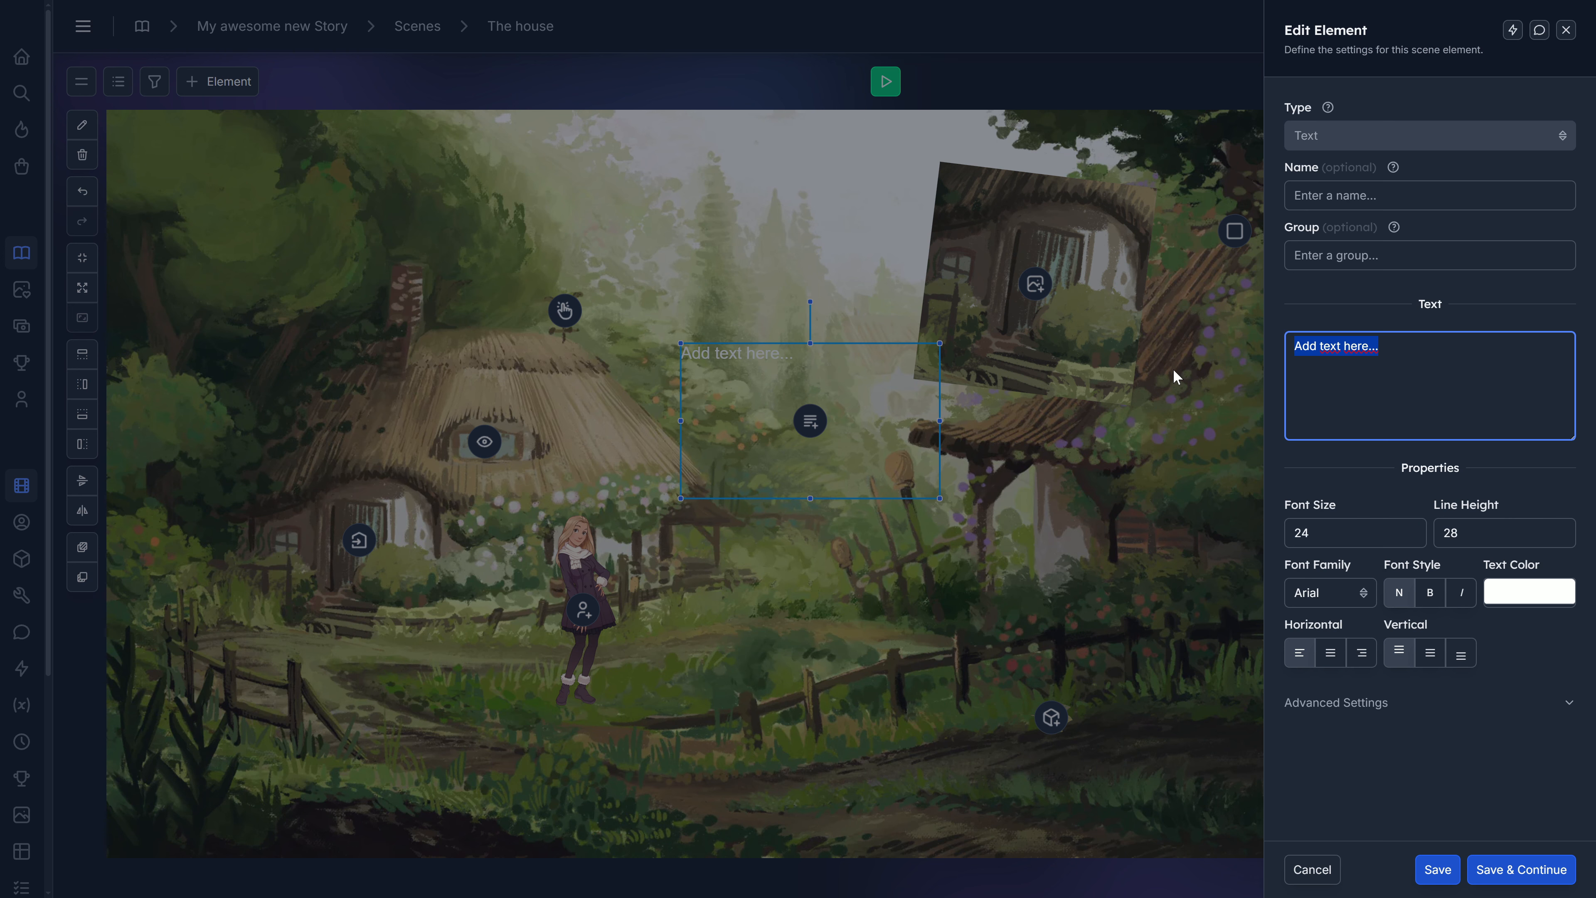
{"action": "type", "text": "He"}
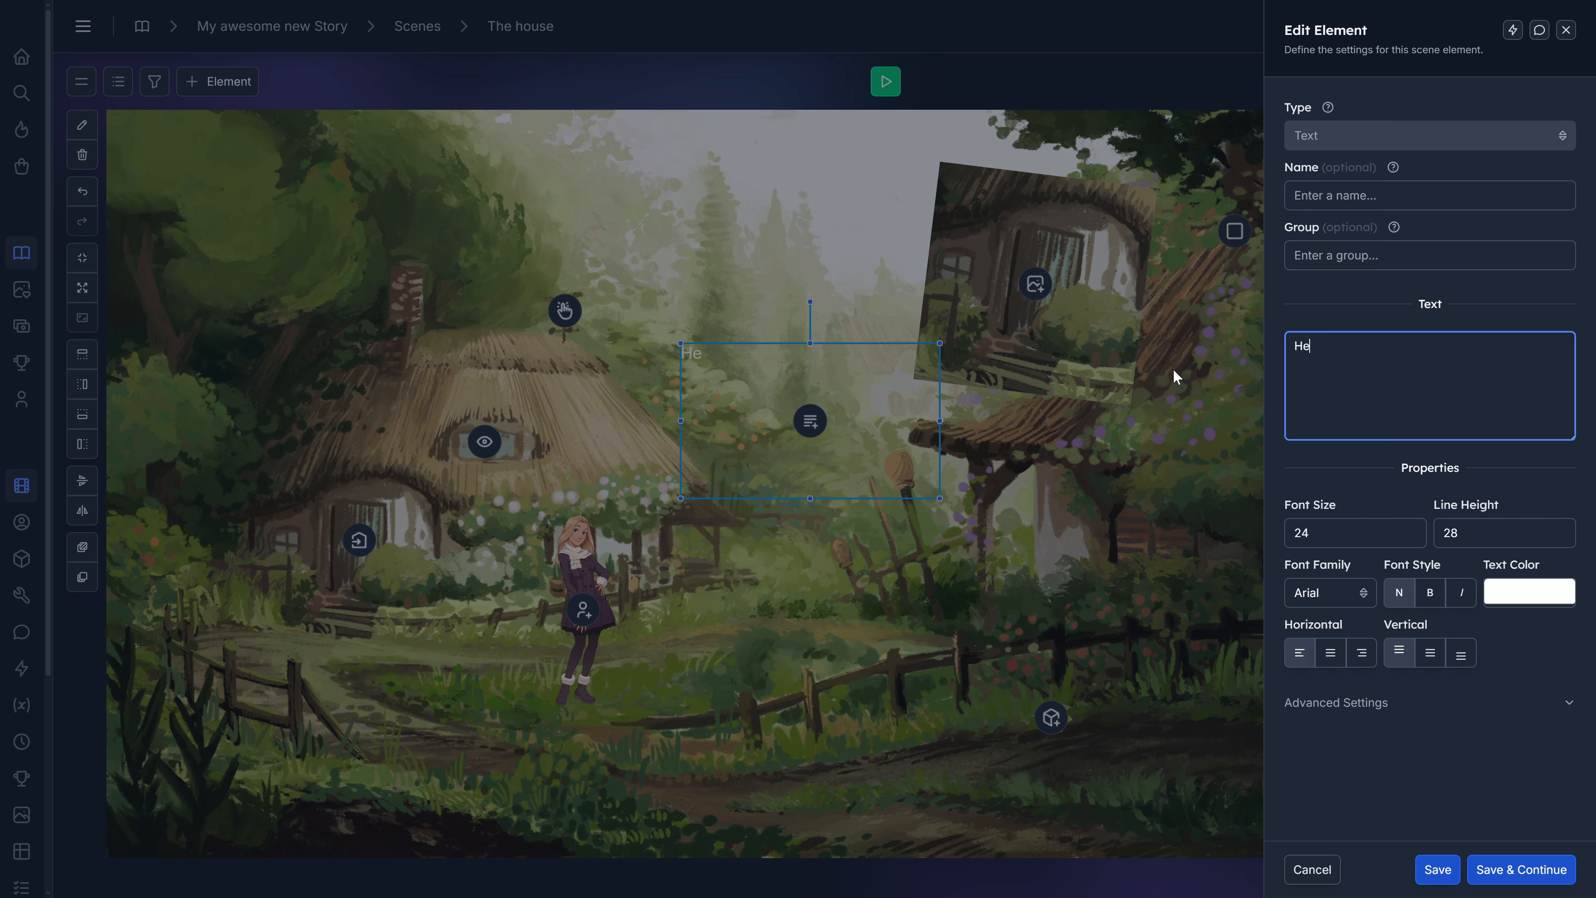
{"action": "type", "text": "re we can add some text "}
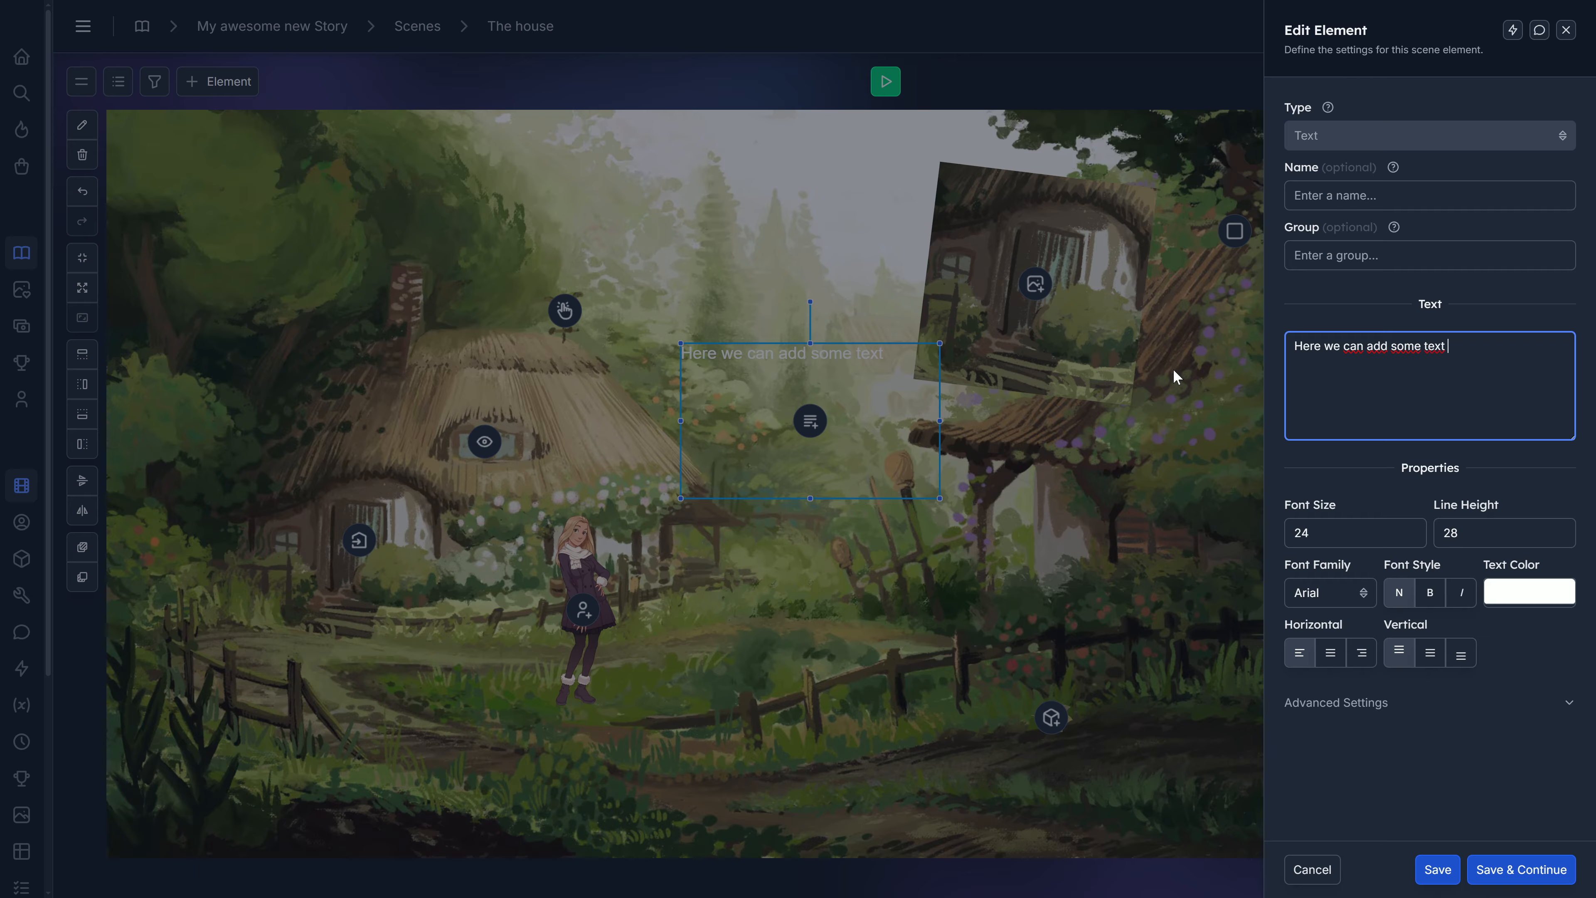
{"action": "type", "text": "or explanation or credits or wah"}
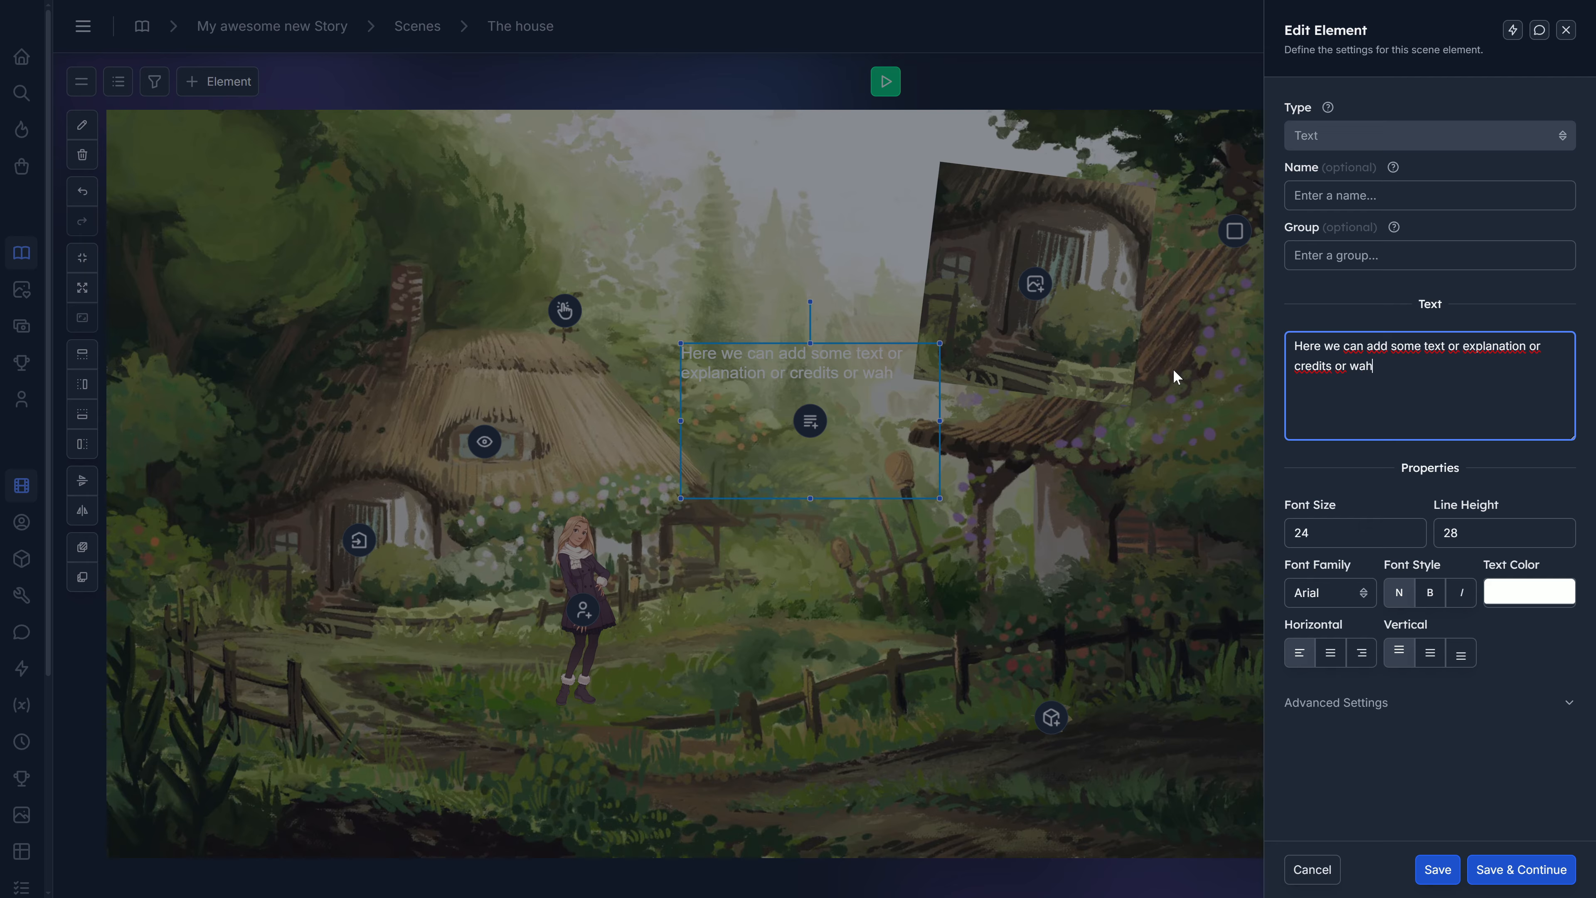
{"action": "key", "text": "BackSpace"}
{"action": "key", "text": "BackSpace"}
{"action": "type", "text": "hatever we like."}
Set the font size to 30 and the text colour to dark red #551717.
{"action": "left_click", "coordinate": [1411, 528]}
{"action": "left_click", "coordinate": [1410, 528]}
{"action": "left_click", "coordinate": [1411, 528]}
{"action": "left_click", "coordinate": [1410, 528]}
{"action": "left_click", "coordinate": [1410, 529]}
{"action": "left_click", "coordinate": [1411, 528]}
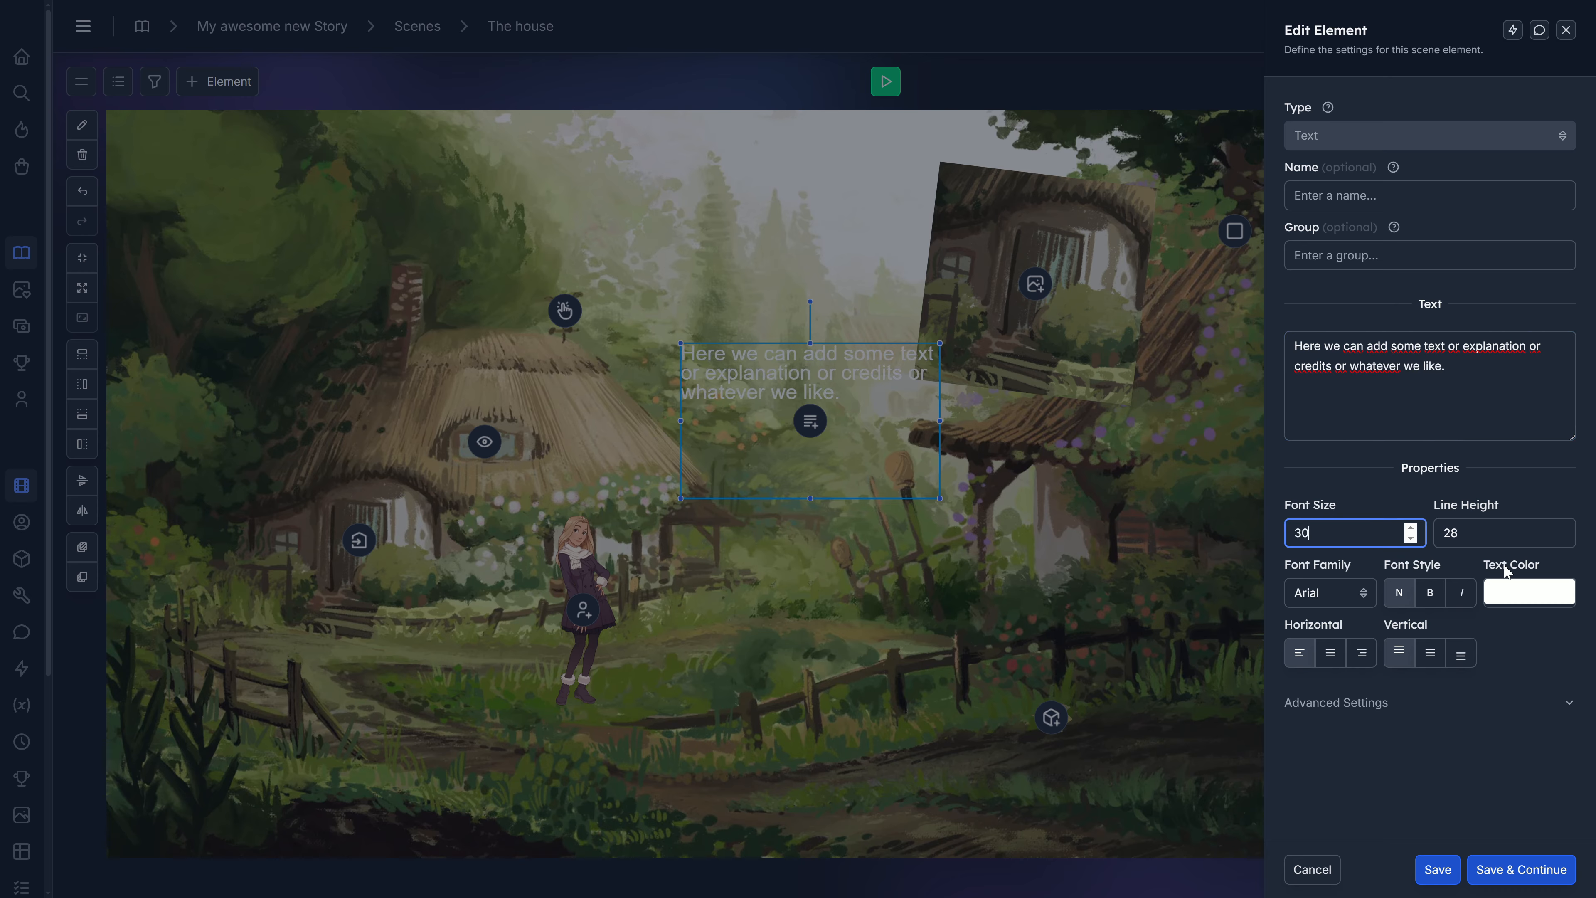
{"action": "left_click", "coordinate": [1528, 592]}
{"action": "left_click", "coordinate": [1425, 668]}
{"action": "left_click", "coordinate": [1457, 692]}
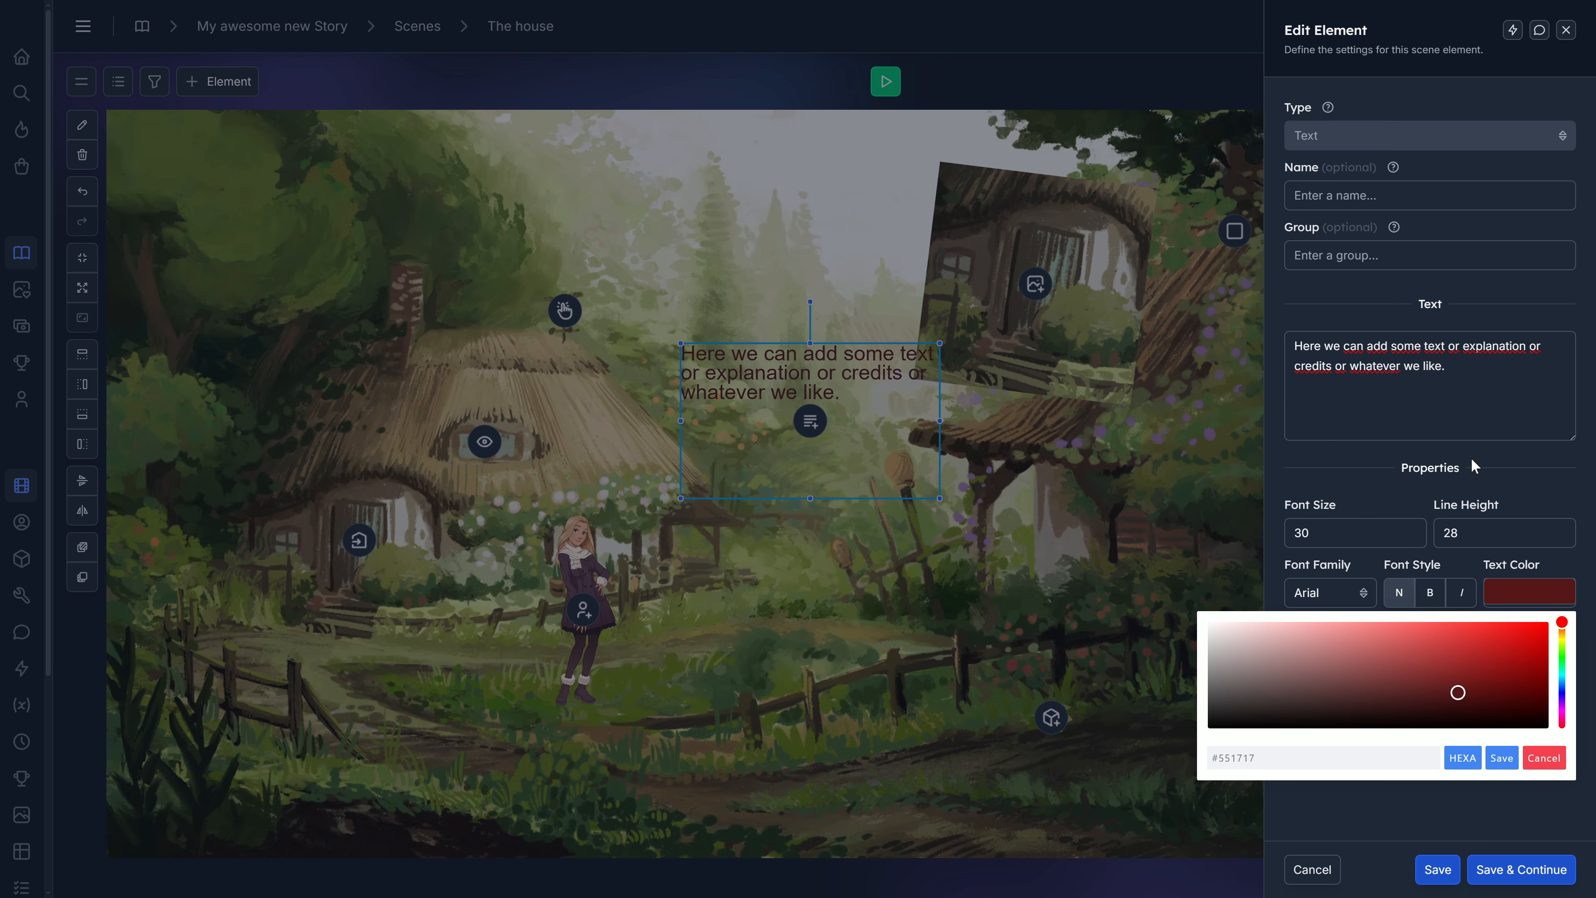
{"action": "left_click", "coordinate": [1483, 480]}
Center the text horizontally and vertically, save the element and move the box to the top centre of the scene.
{"action": "left_click", "coordinate": [1327, 654]}
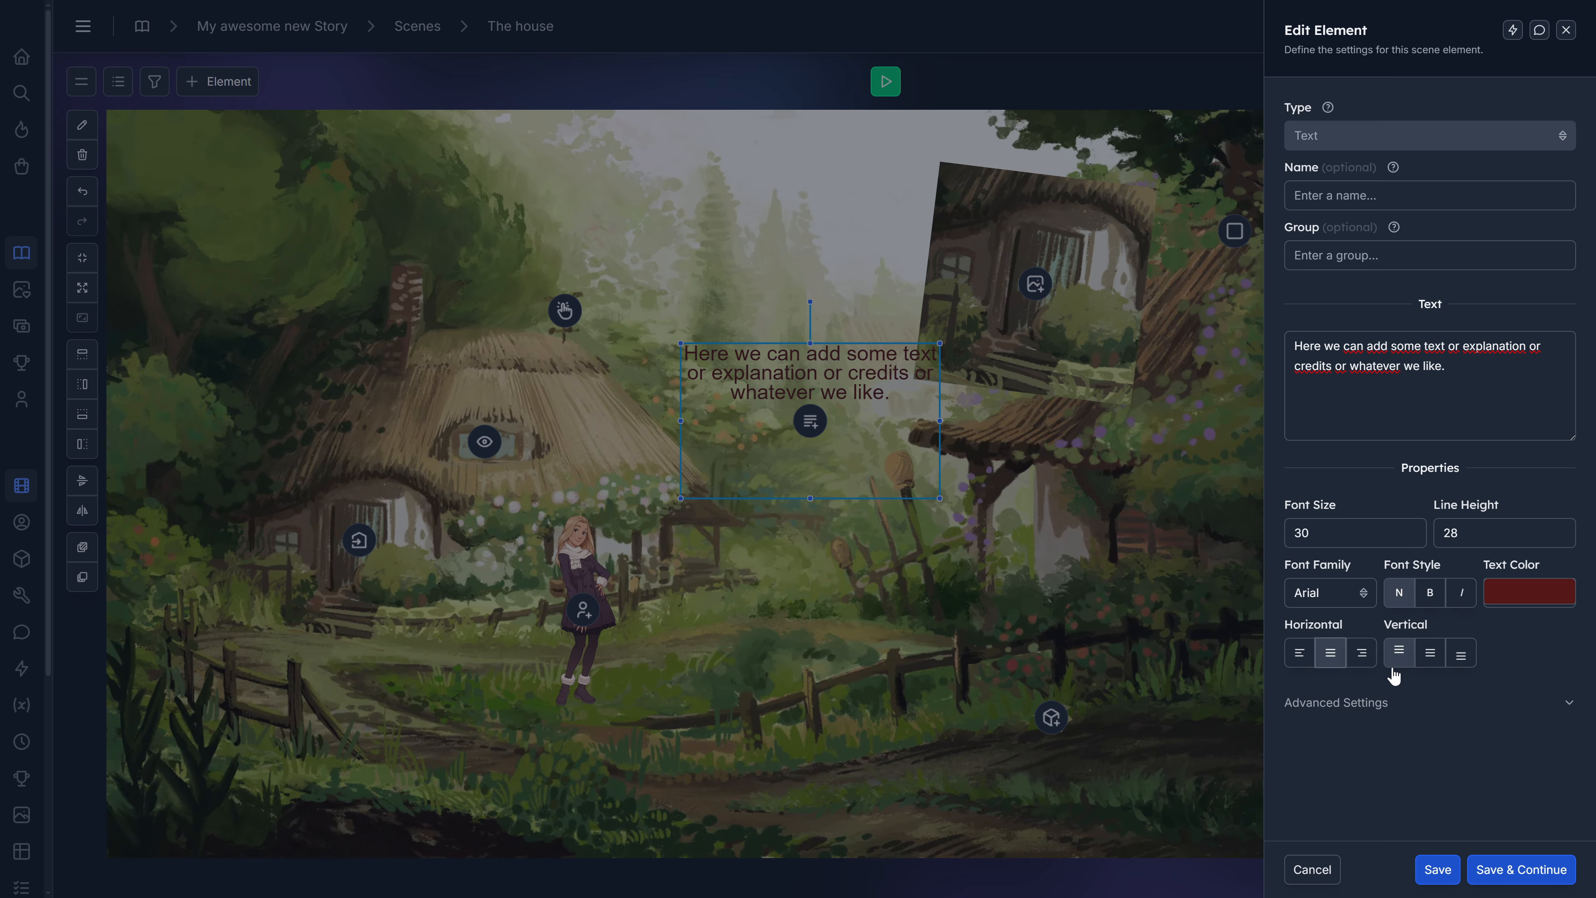
{"action": "left_click", "coordinate": [1429, 653]}
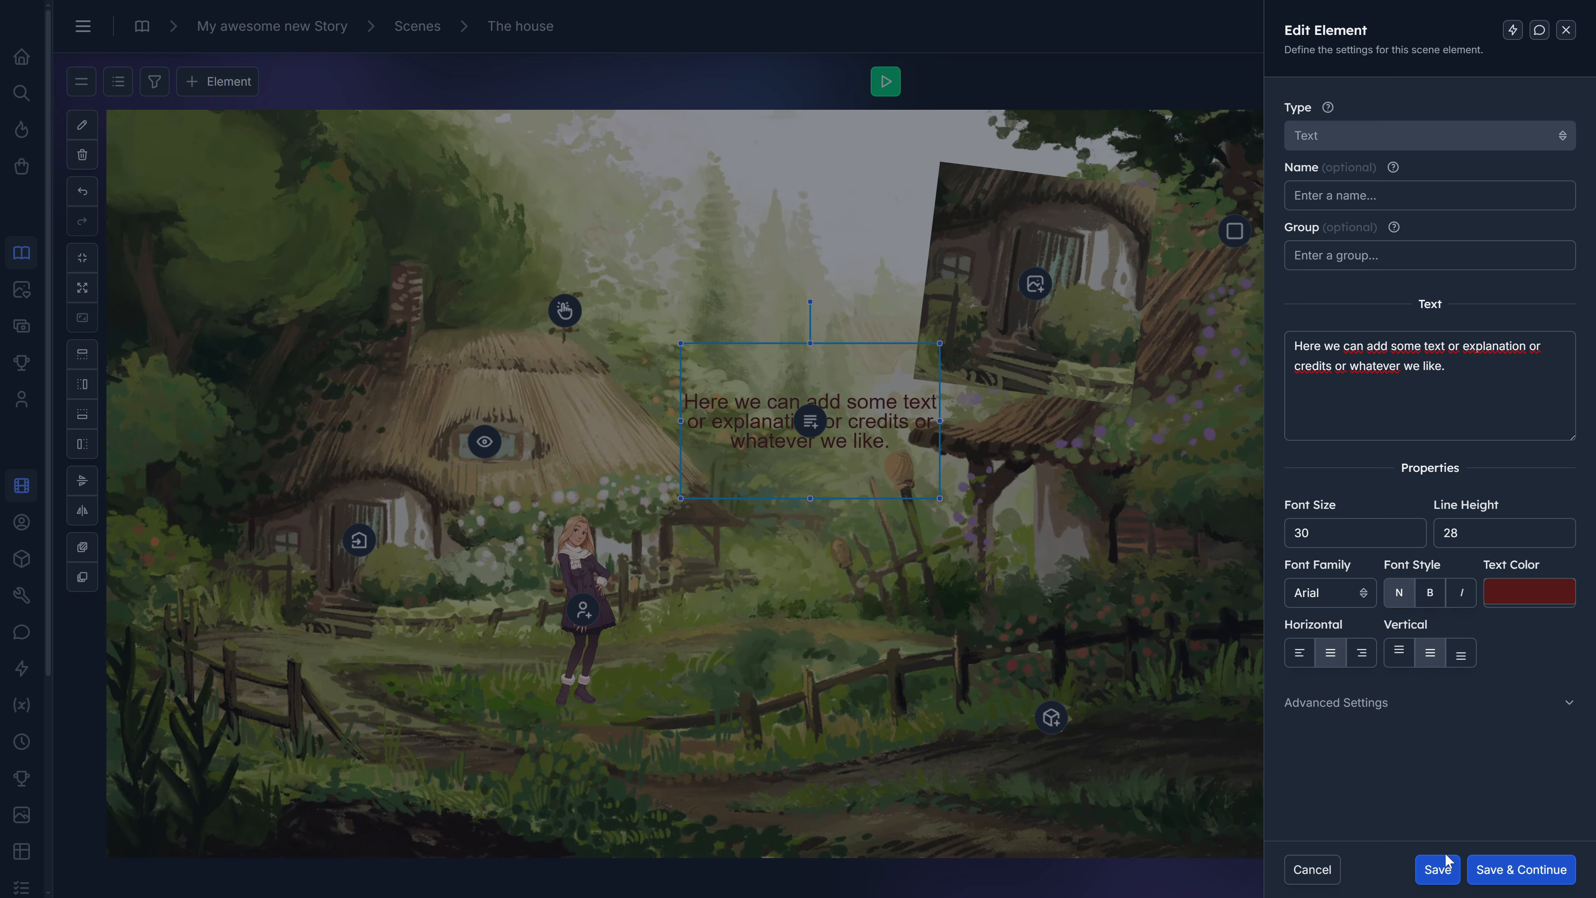
{"action": "left_click", "coordinate": [1437, 869]}
{"action": "left_click_drag", "start_coordinate": [846, 413], "coordinate": [796, 207]}
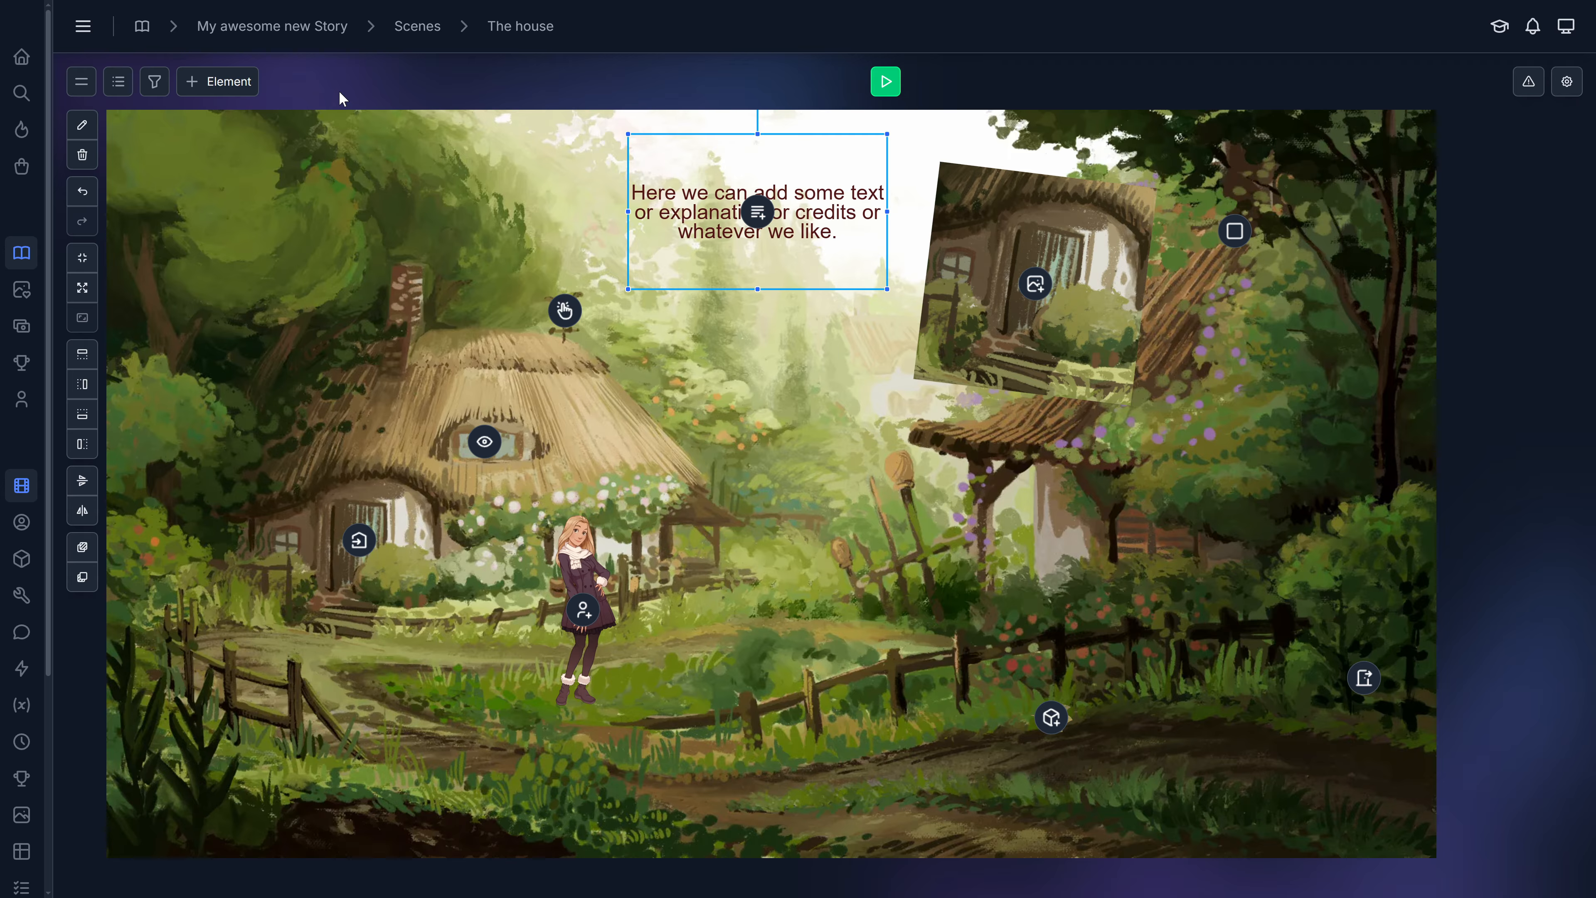
Preview the scene and trigger the interact and inspect elements, closing each narration.
{"action": "left_click", "coordinate": [887, 83]}
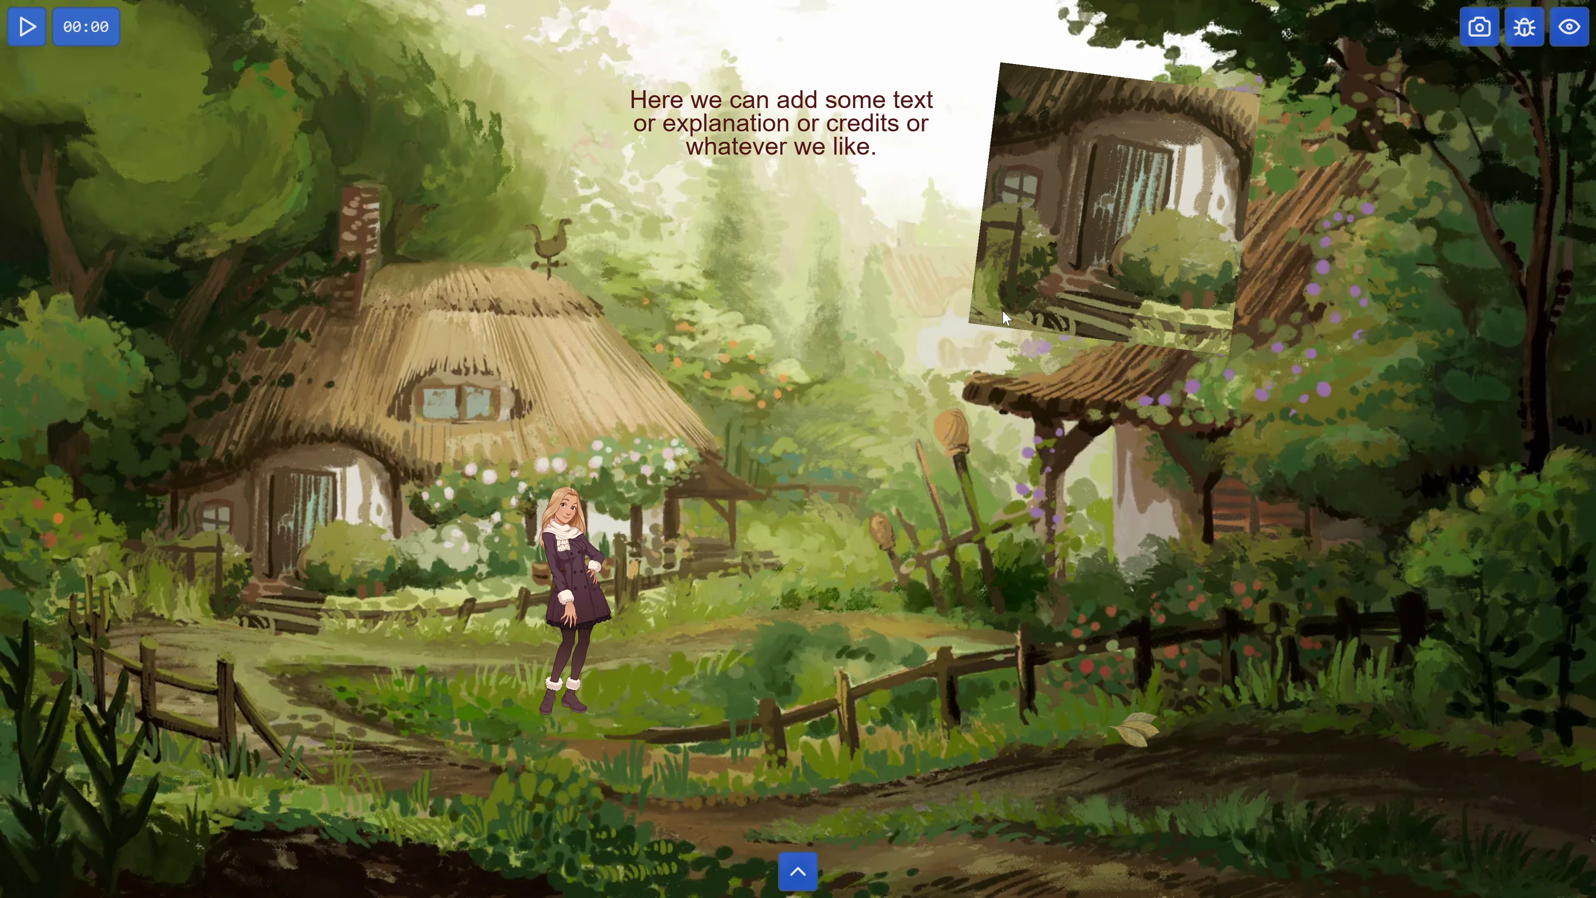
{"action": "left_click", "coordinate": [551, 246]}
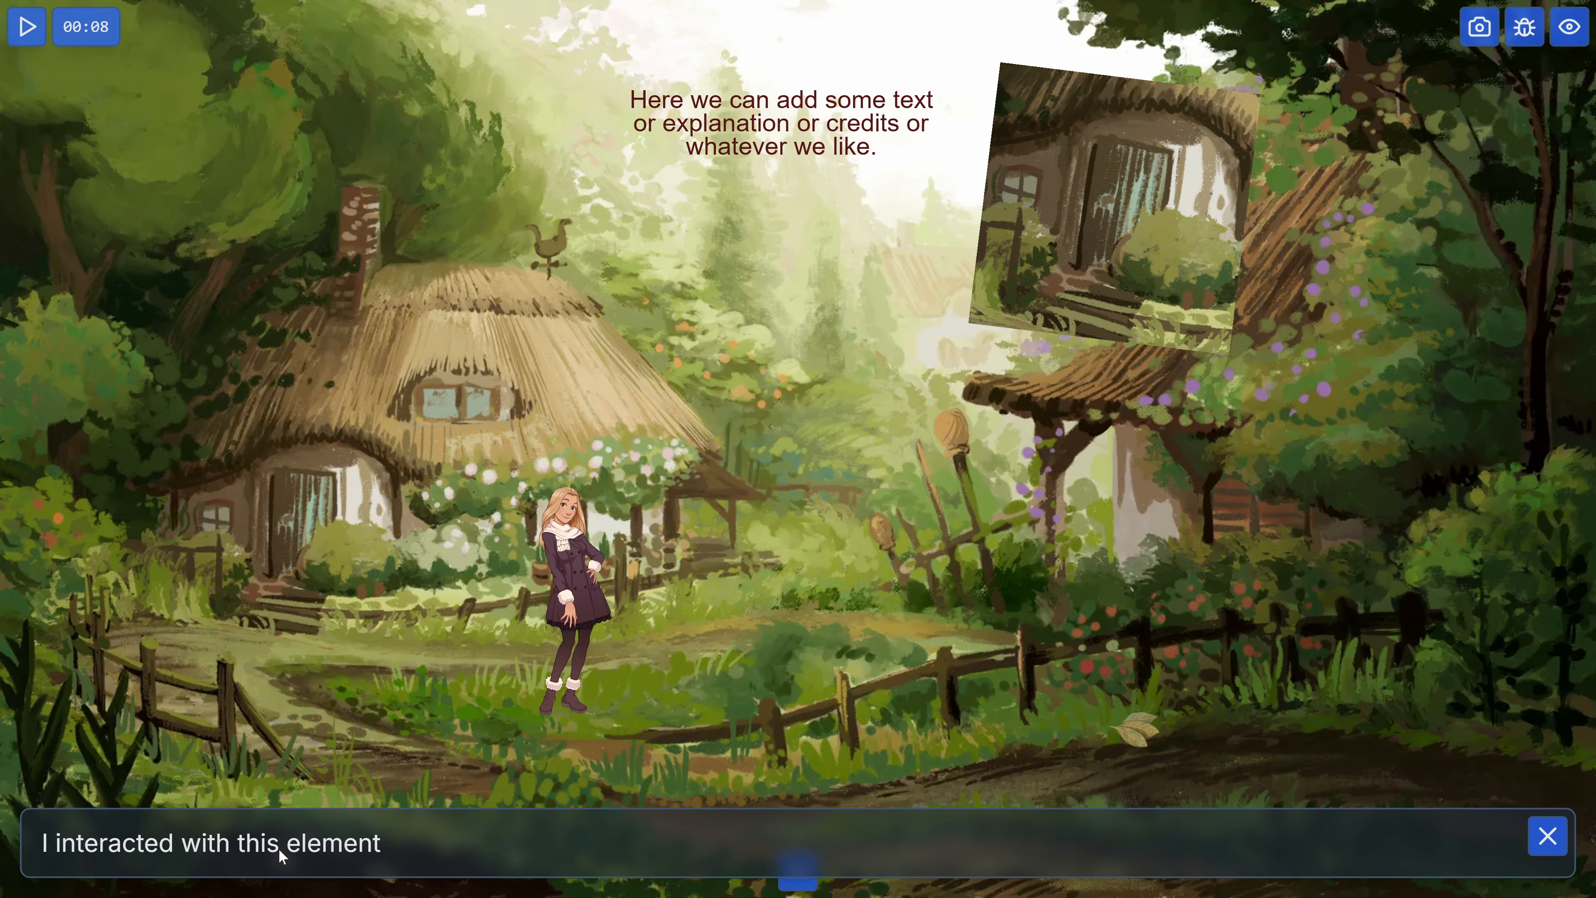
{"action": "left_click", "coordinate": [1548, 837]}
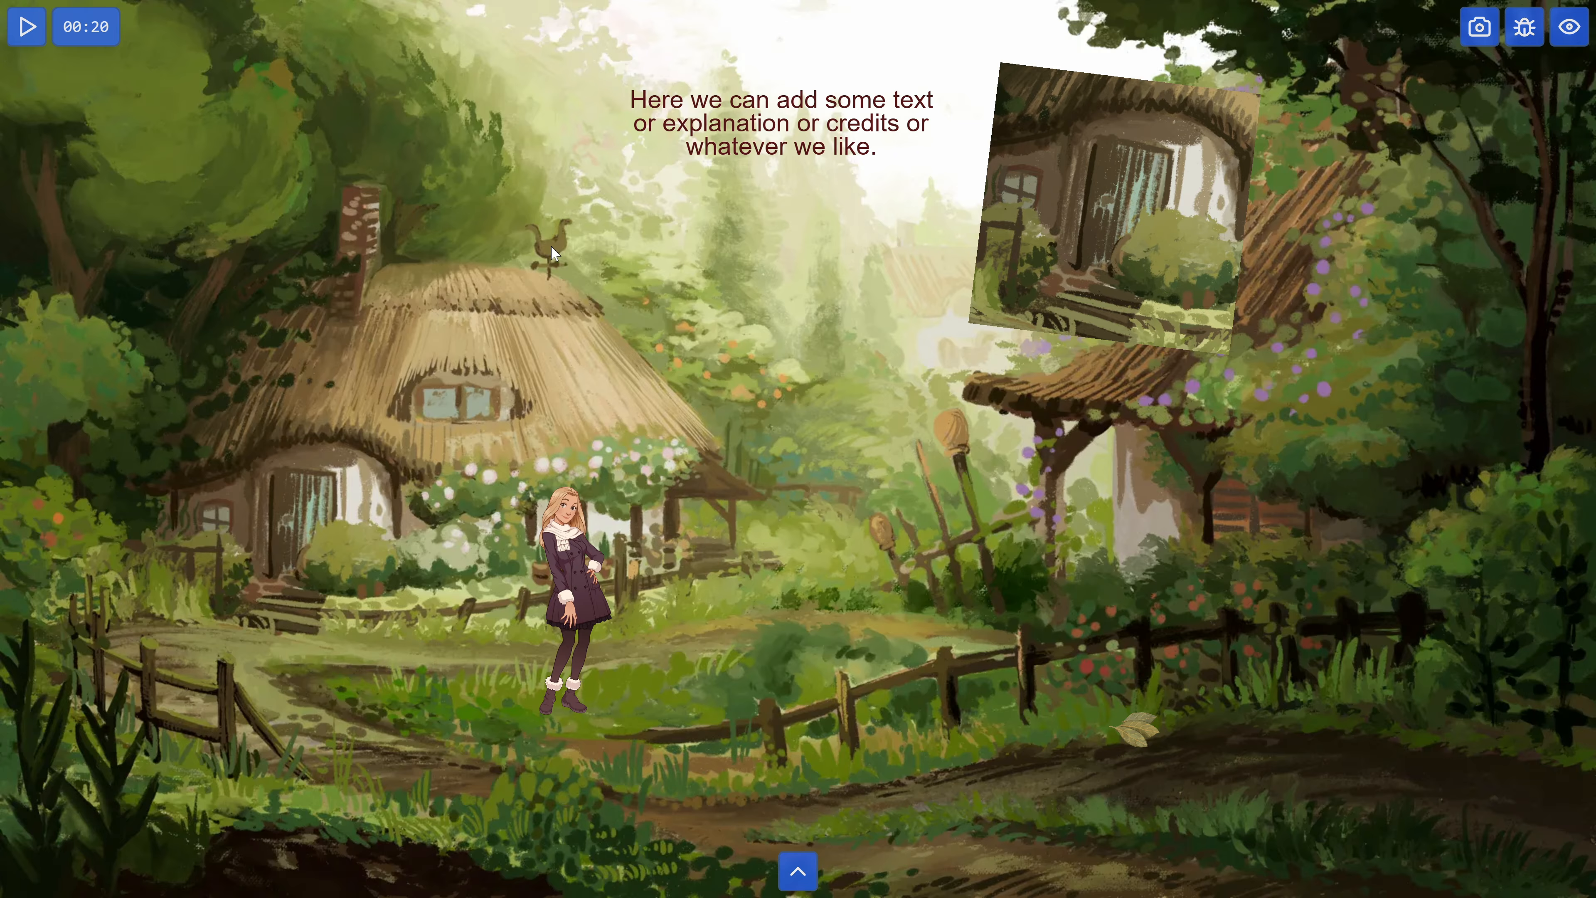
{"action": "left_click", "coordinate": [464, 403]}
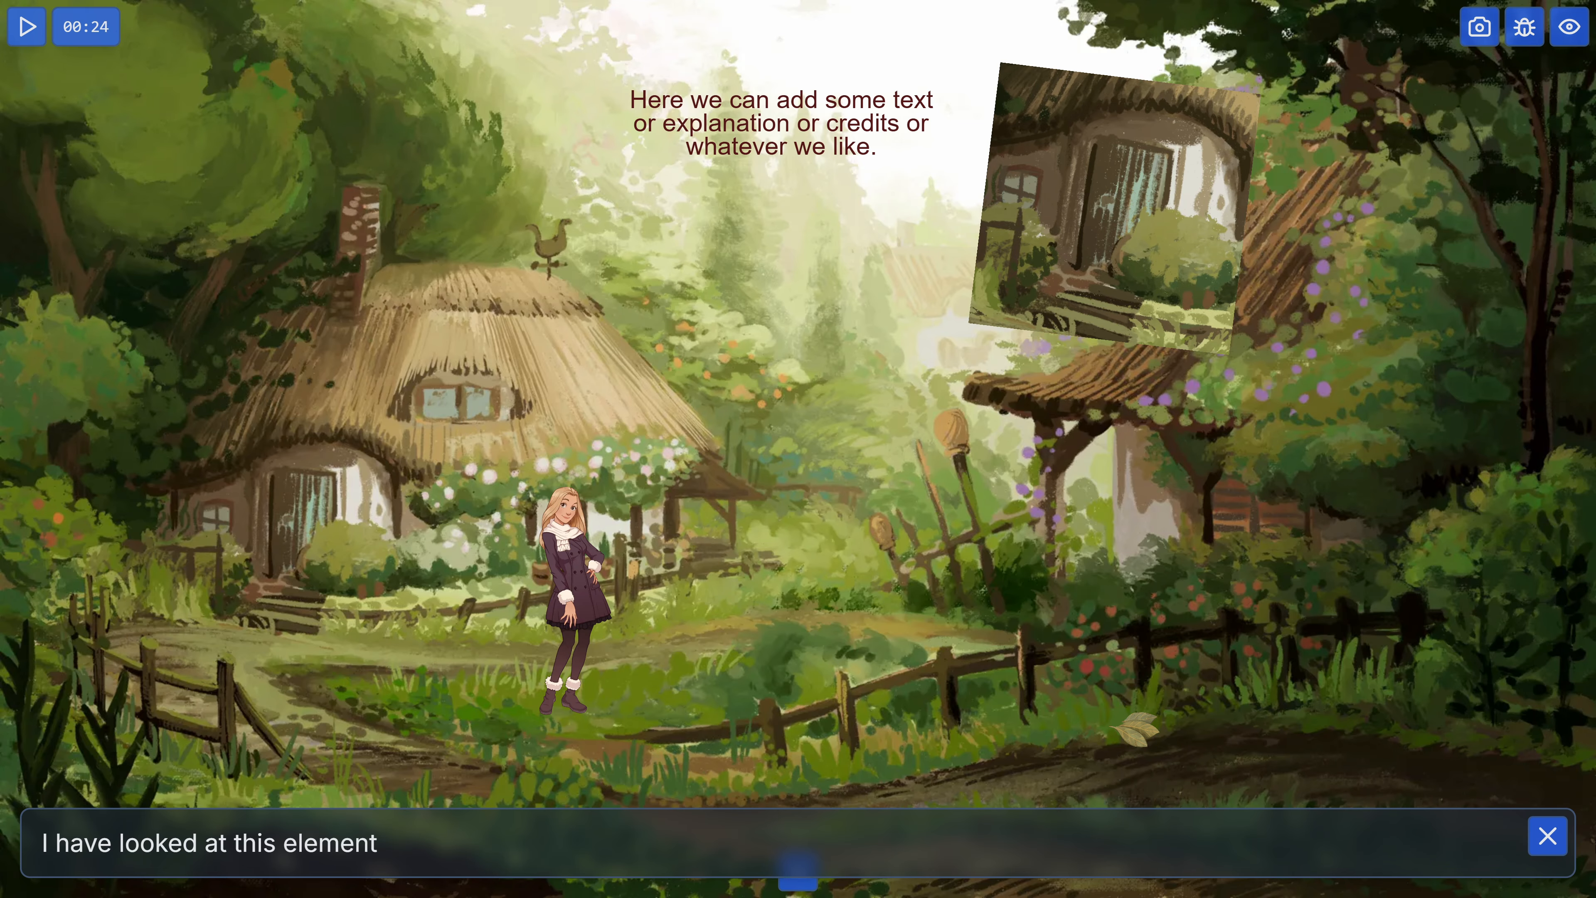
{"action": "left_click", "coordinate": [1552, 846]}
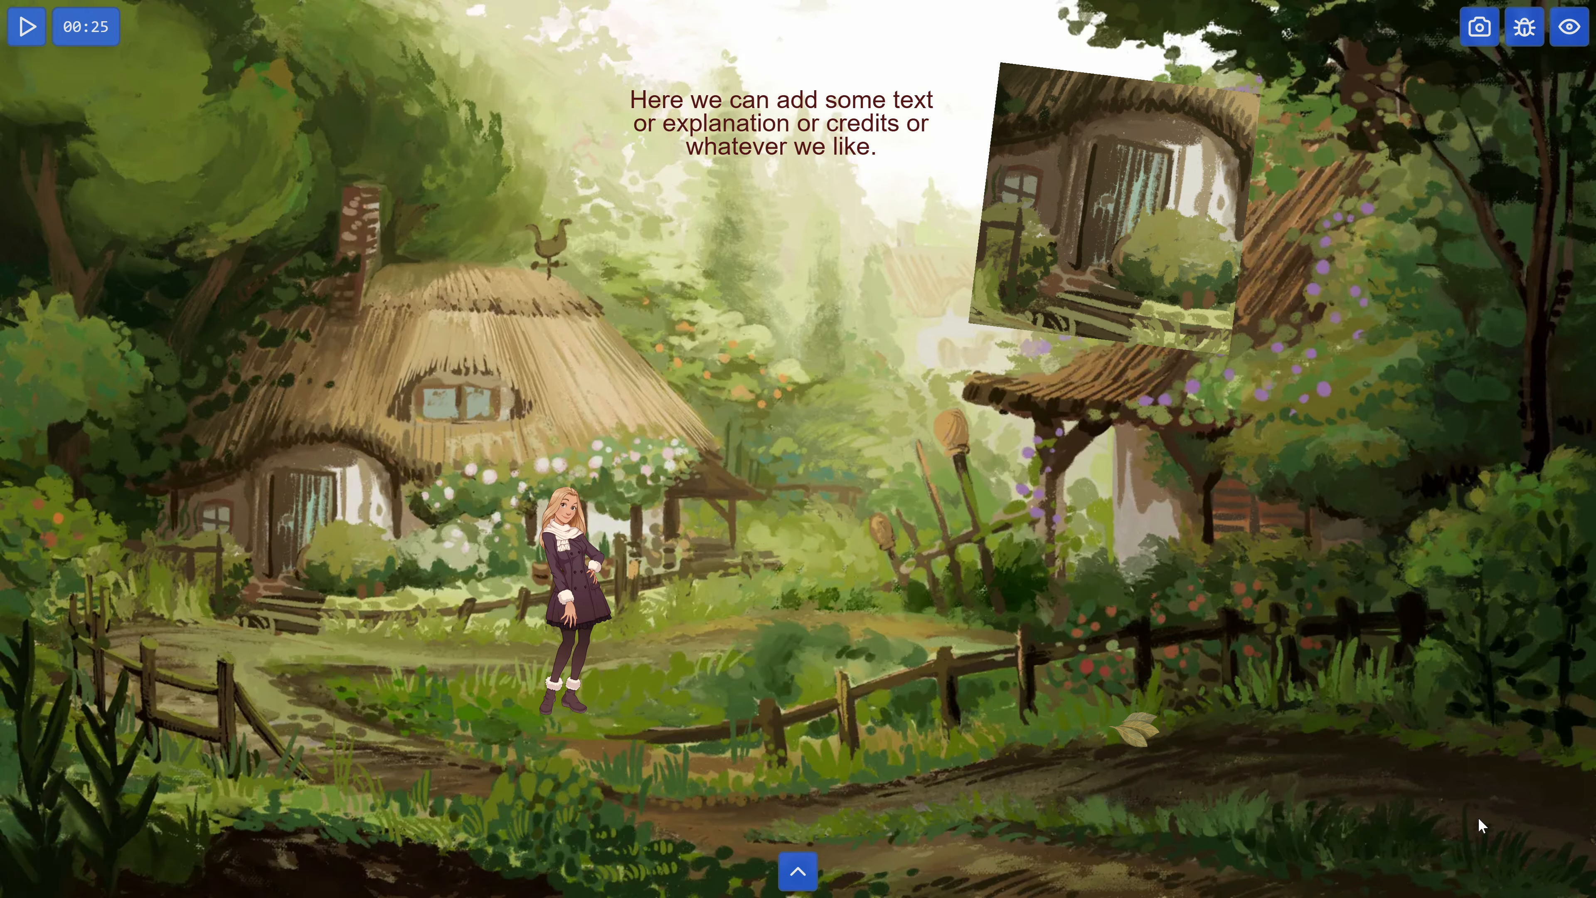
Collect the Leaves item in the preview and open and close the inventory.
{"action": "left_click", "coordinate": [1136, 729]}
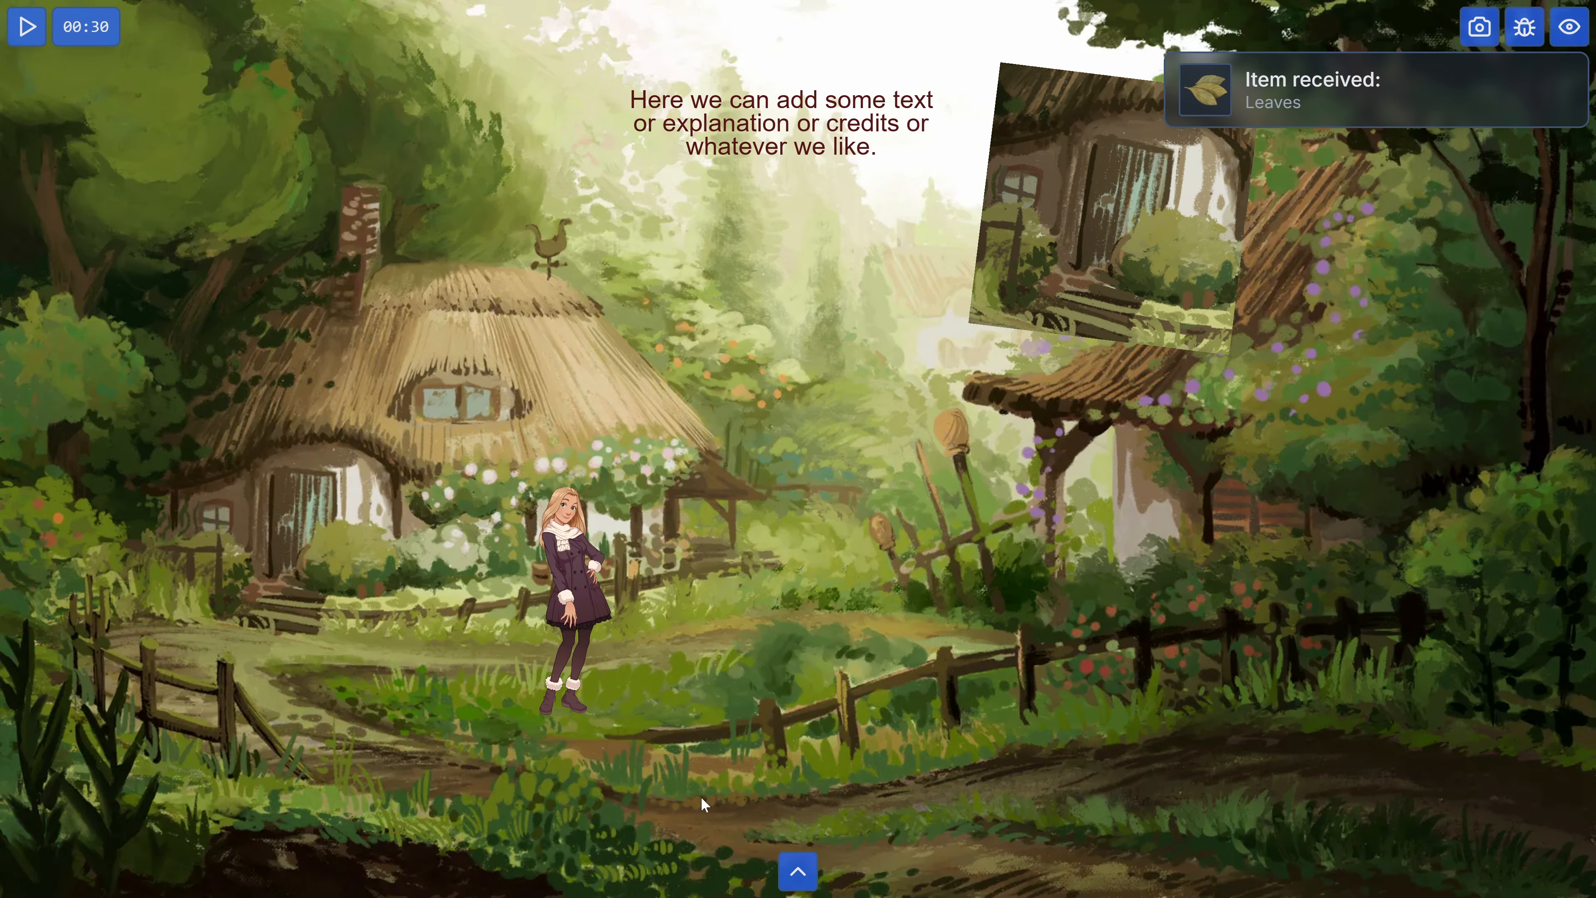
{"action": "left_click", "coordinate": [799, 871]}
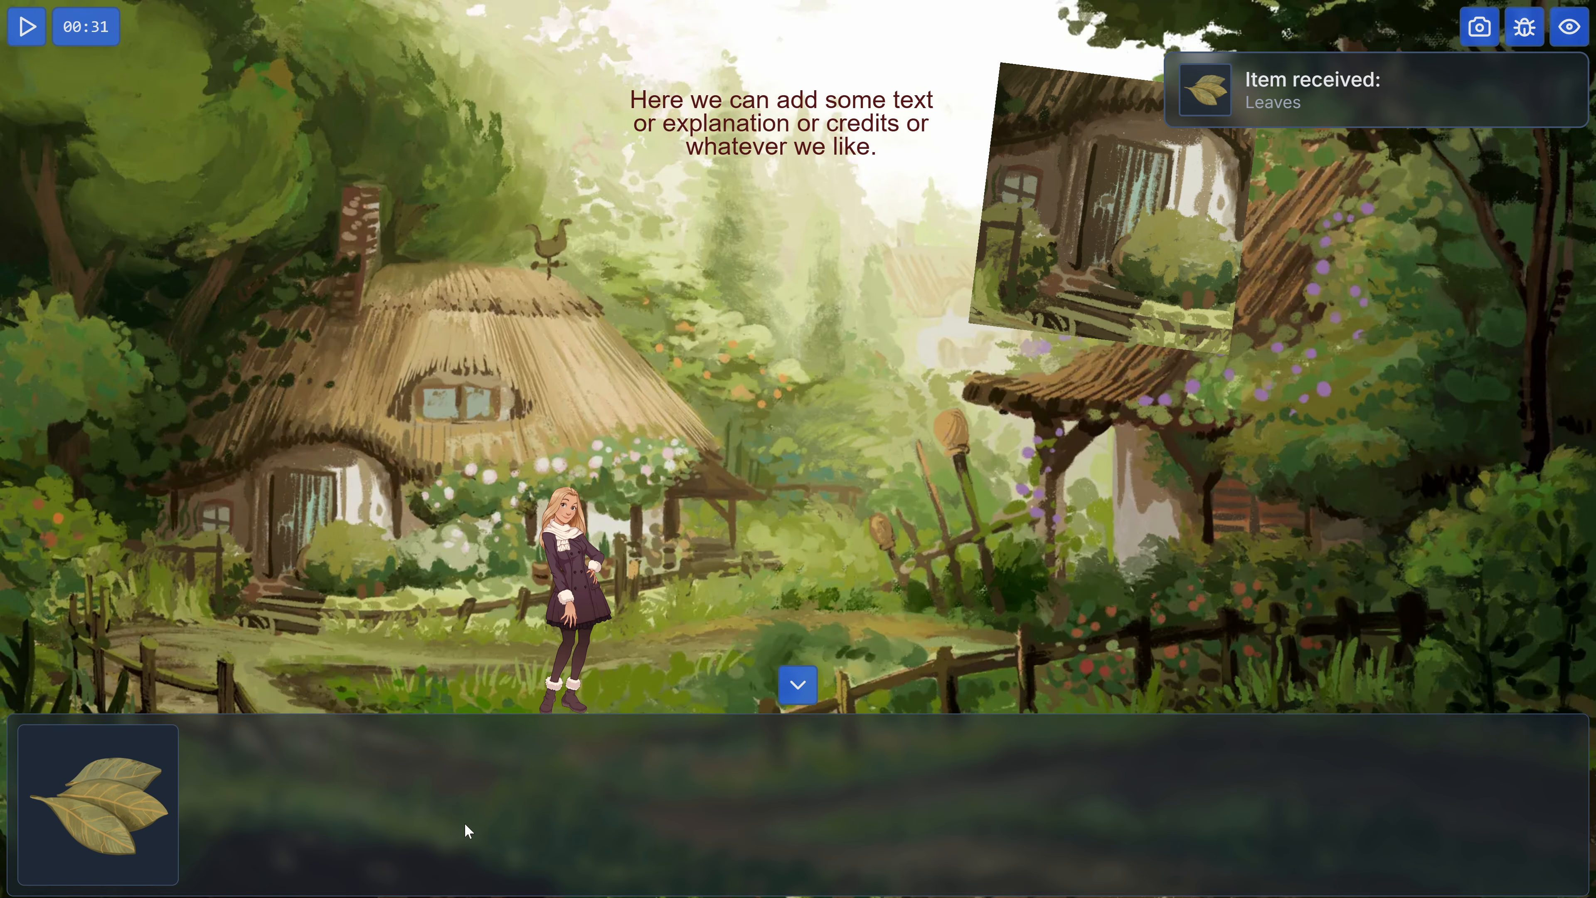
{"action": "left_click", "coordinate": [799, 684]}
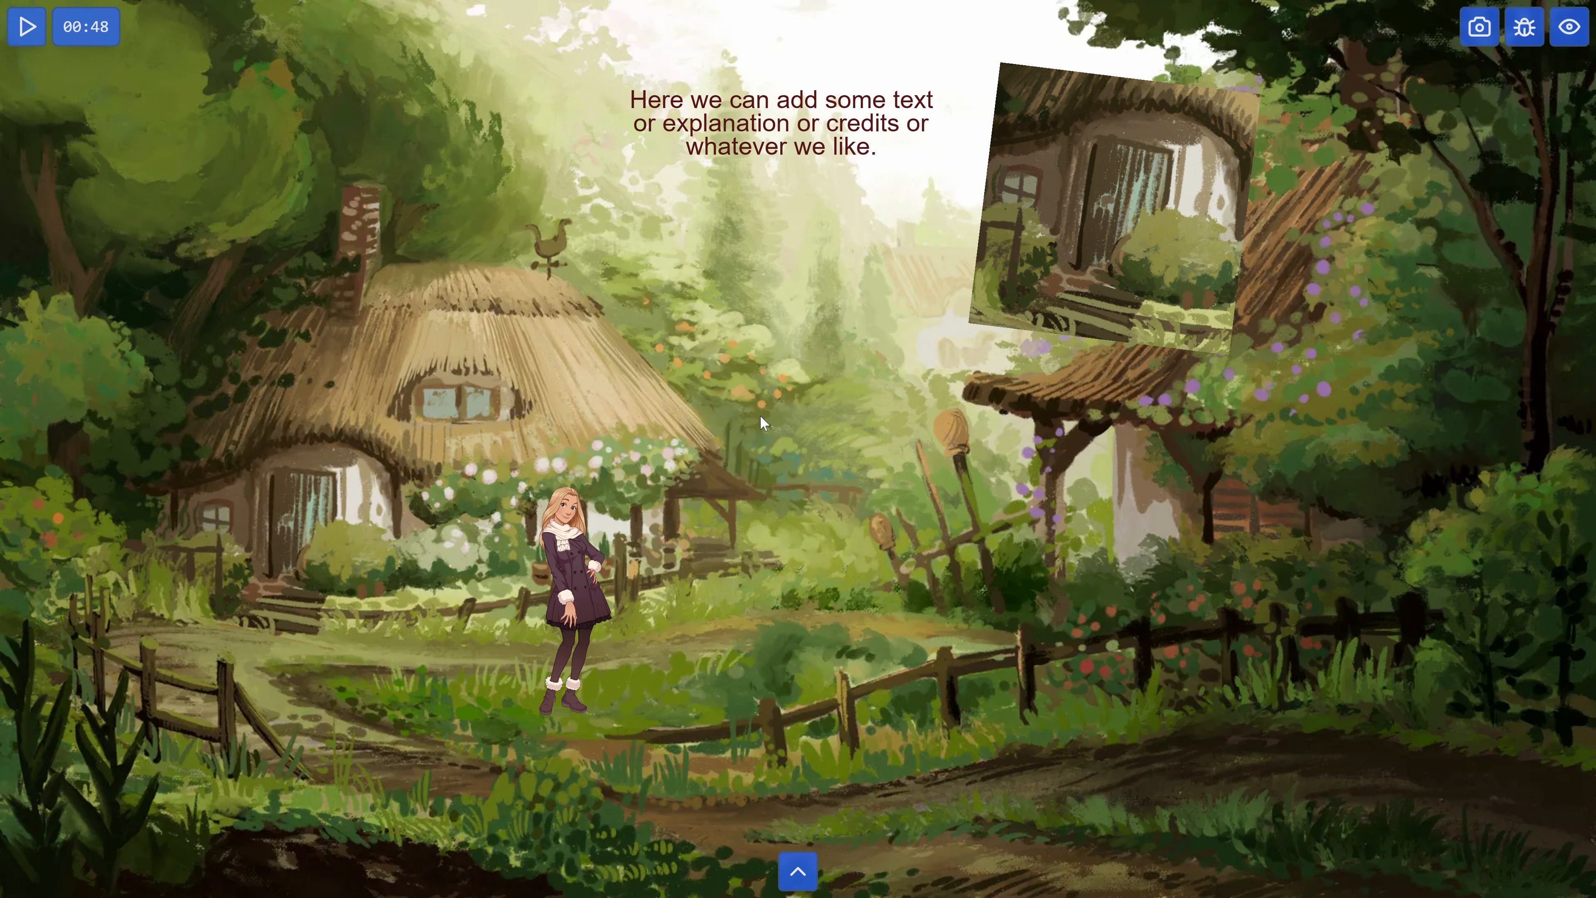